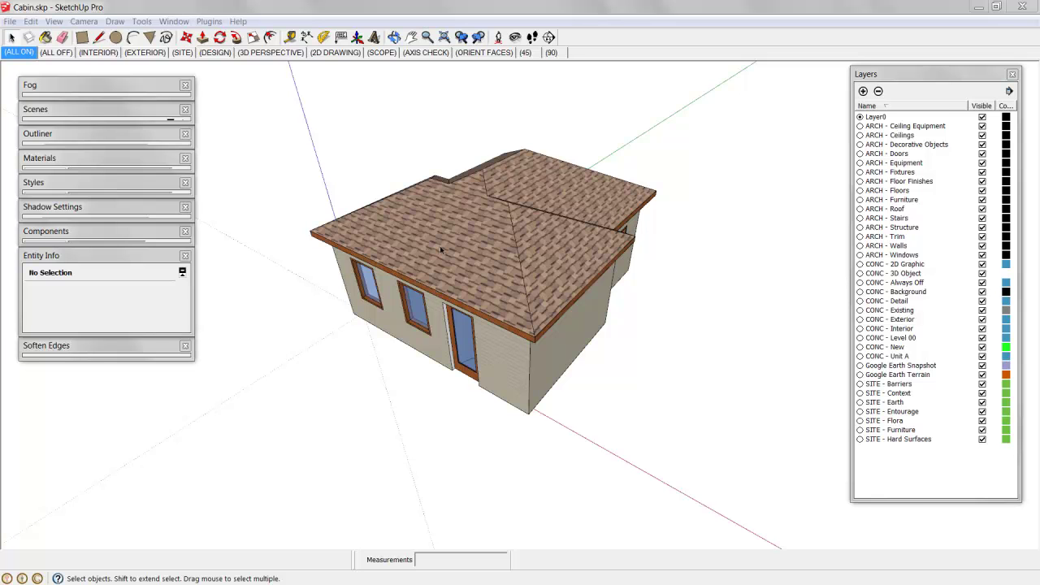
- Examine the cabin's exterior from several sides, including the window and door wall, and move in to the interior
middle_drag(440, 246, 511, 240)
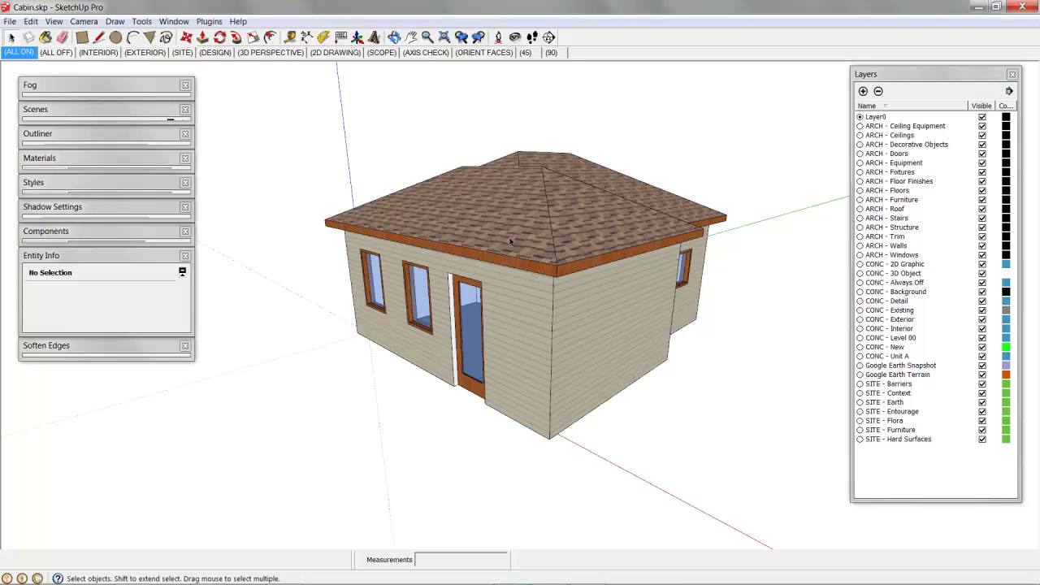
middle_drag(510, 240, 519, 321)
middle_drag(476, 277, 600, 294)
middle_drag(541, 242, 561, 302)
click(24, 56)
middle_drag(534, 265, 551, 229)
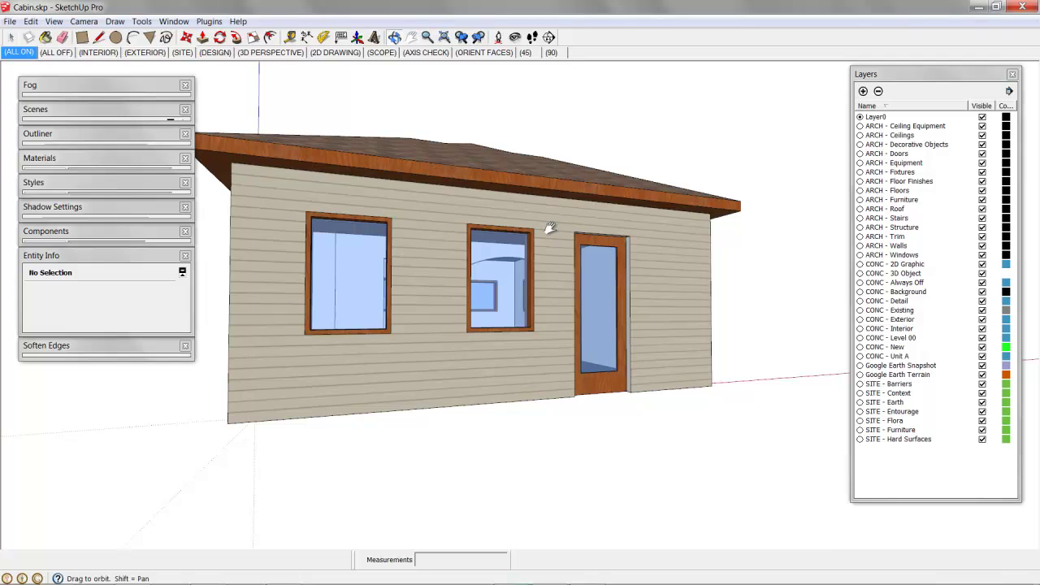
shift+middle_drag(512, 326, 531, 216)
scroll(492, 313, up, 4)
scroll(497, 293, up, 3)
drag(497, 281, 564, 385)
- Walk through the main room at an eye height of 5' 6" and look up at the wood-finished ceiling
key(w)
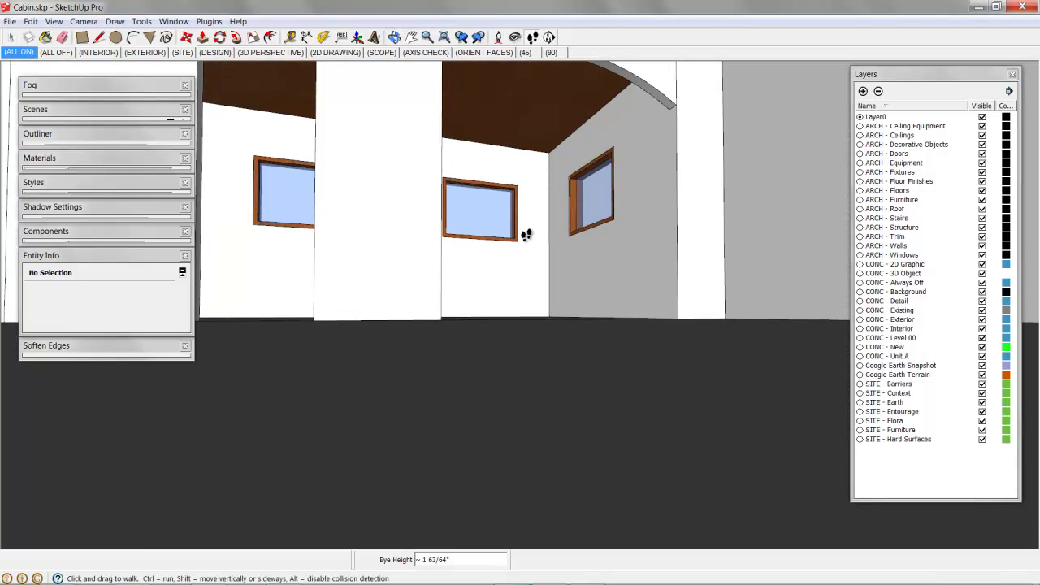
text(5')
key(Return)
middle_drag(748, 257, 528, 297)
drag(528, 296, 348, 301)
key(w)
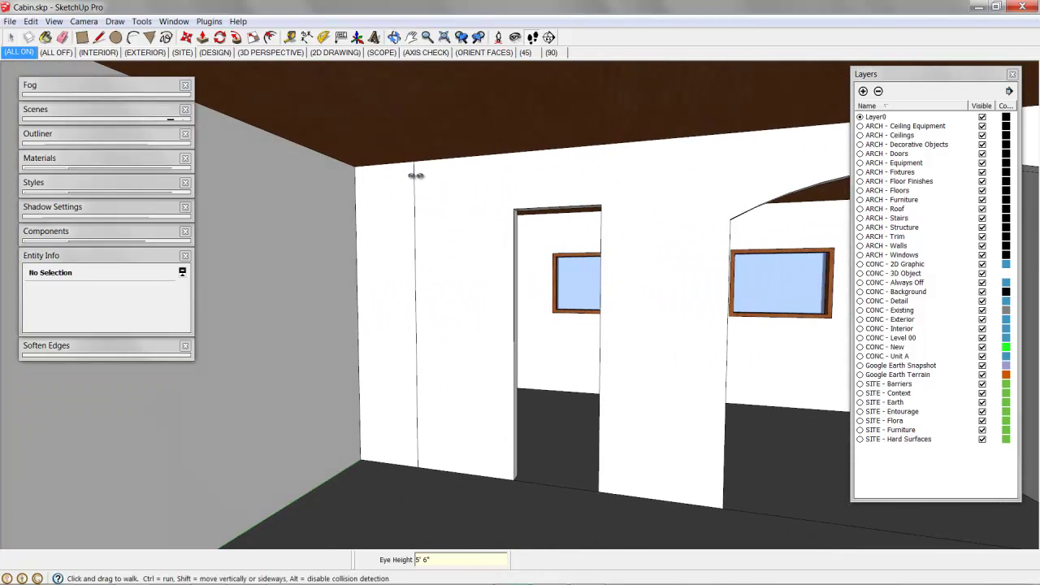
middle_drag(415, 175, 508, 157)
- Open the roof group, select its wood-finished underside face with its edges, and intersect it with the model
key(space)
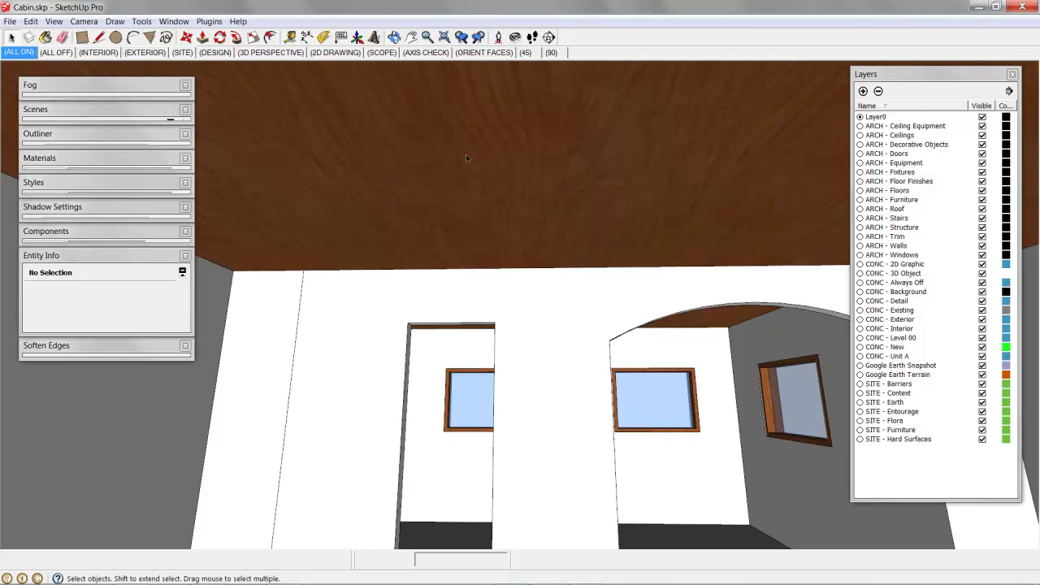
scroll(455, 159, up, 3)
double_click(443, 160)
right_click(444, 160)
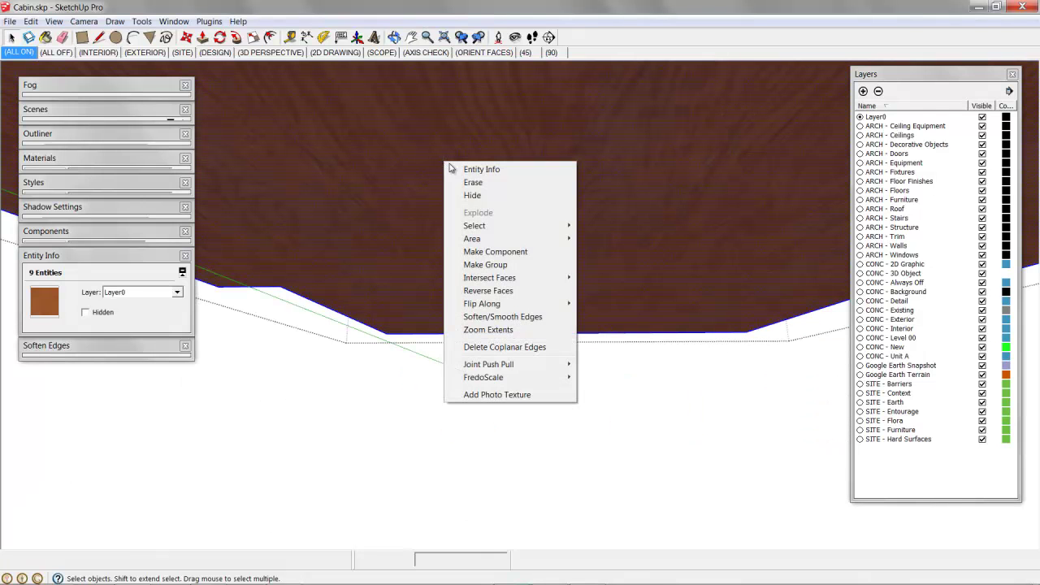
mouse_move(528, 278)
click(622, 278)
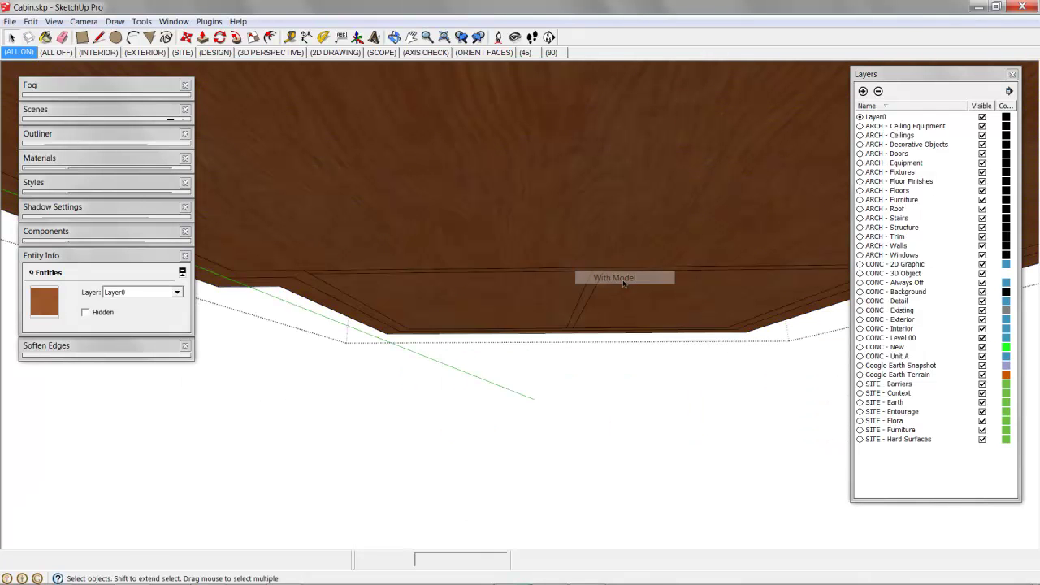
- Trace lines along the room outlines on the roof's underside to split the ceiling face into separate room faces
middle_drag(610, 282, 506, 181)
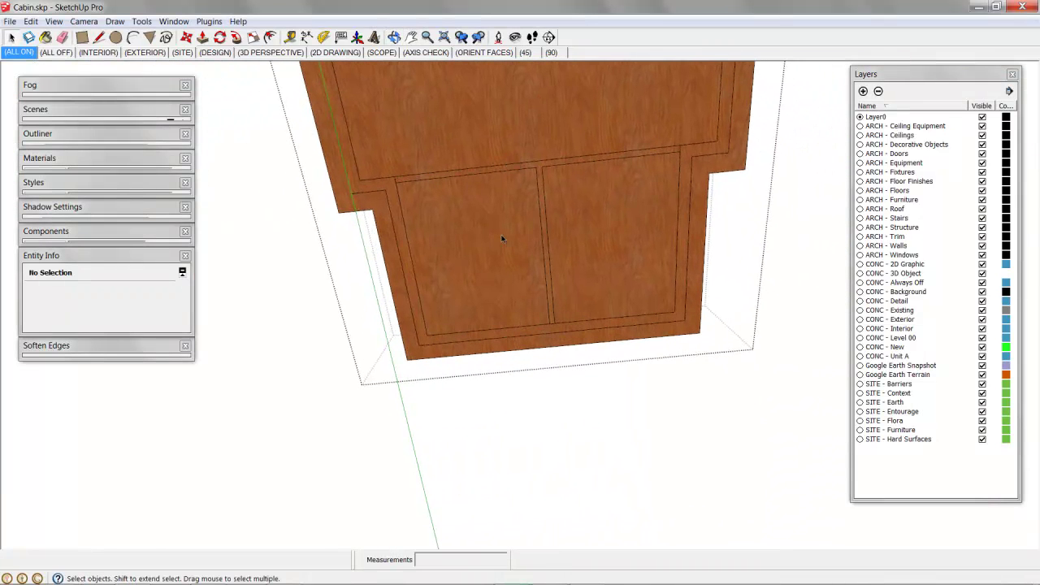
double_click(583, 220)
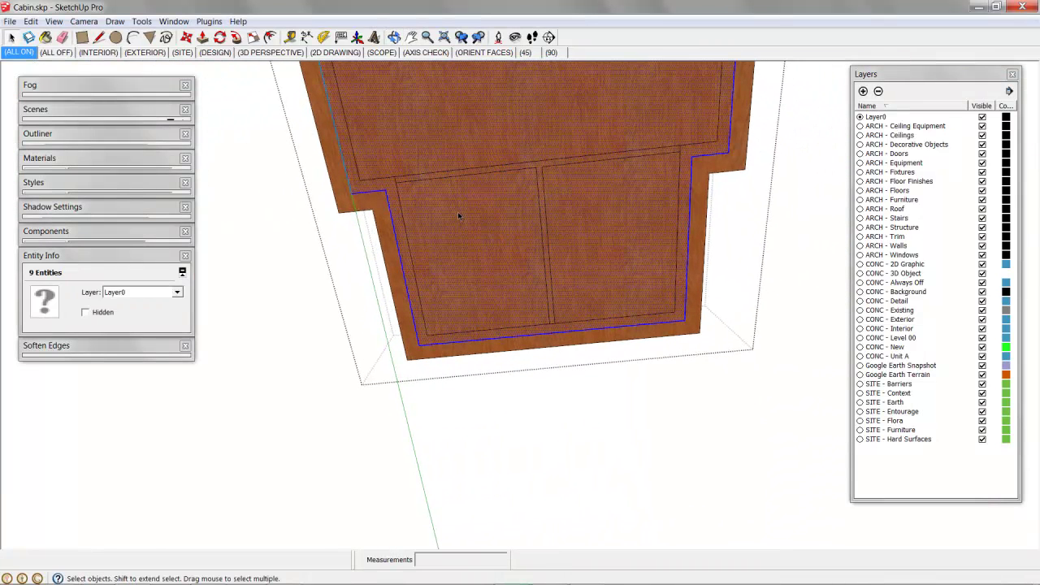
click(398, 178)
click(717, 141)
click(716, 141)
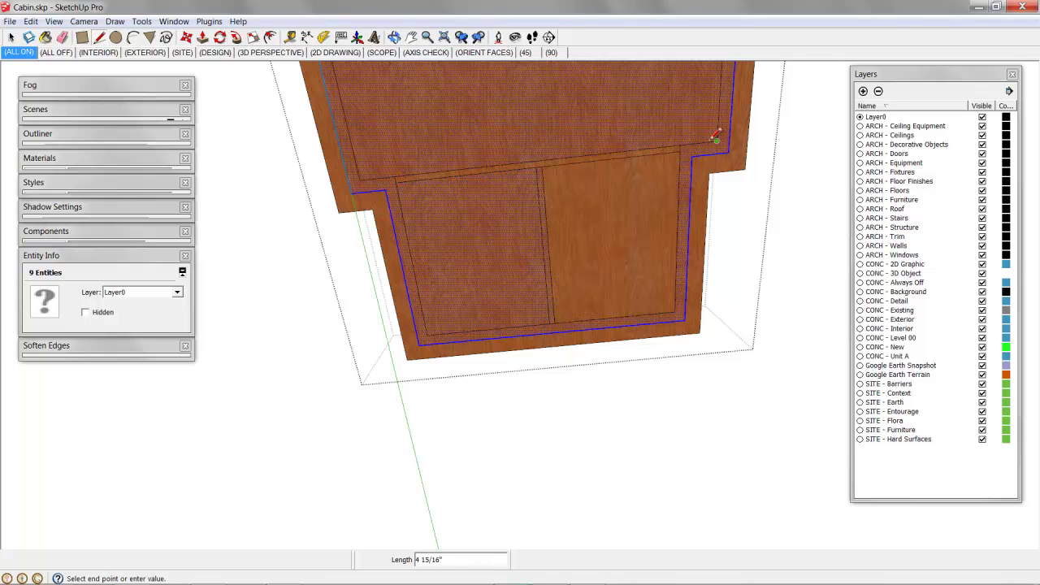
click(685, 144)
click(536, 167)
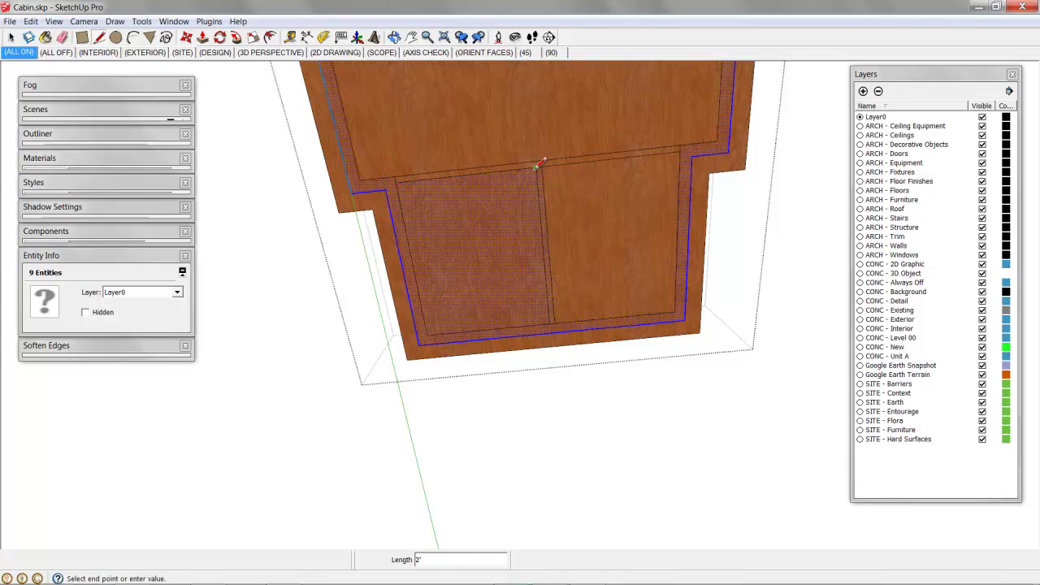
click(400, 179)
click(400, 181)
click(428, 330)
key(space)
- Try to split off the remaining small room's ceiling by drawing a rectangle between its opposite corners
click(510, 254)
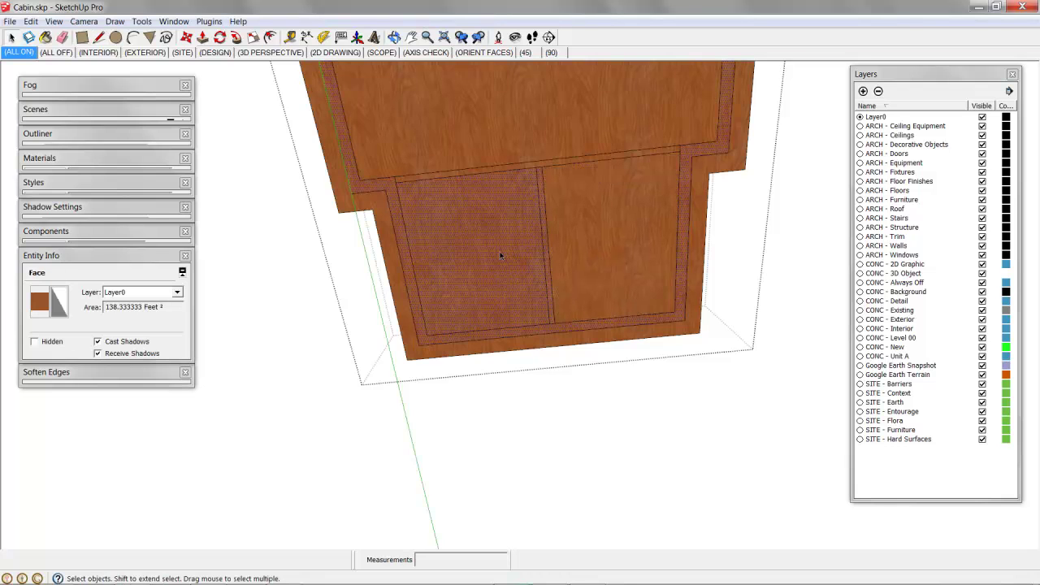
key(r)
click(397, 180)
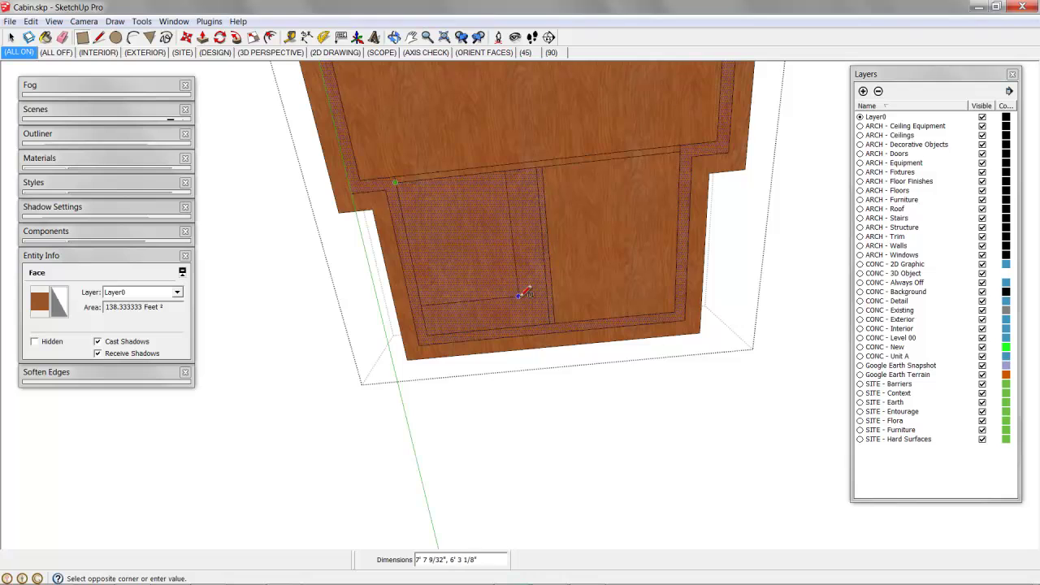
click(552, 323)
key(h)
drag(514, 244, 510, 258)
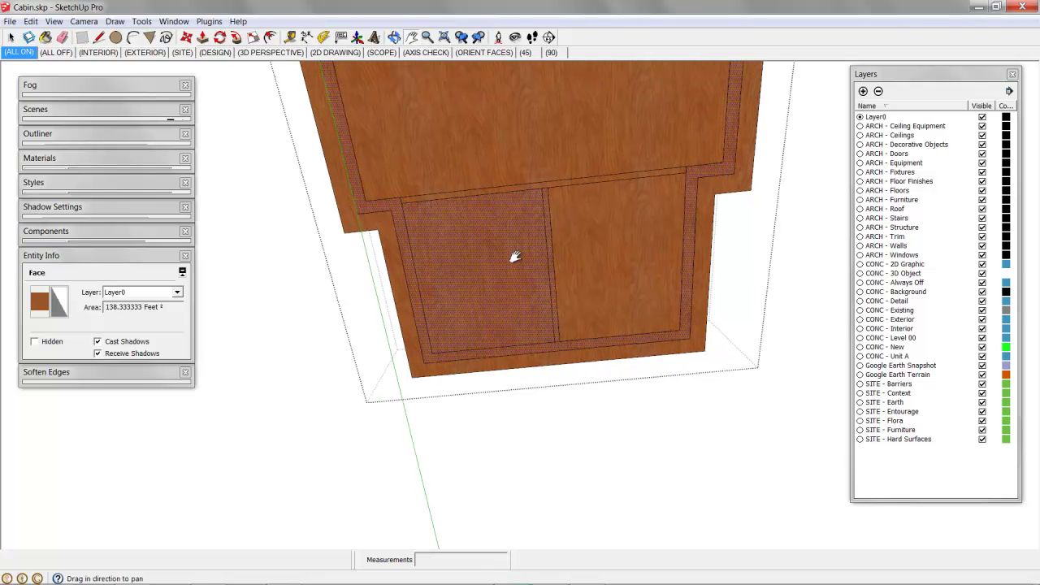
- Delete the face joining the small room to the wall band and redraw the room's ceiling as a rectangle
key(space)
key(Delete)
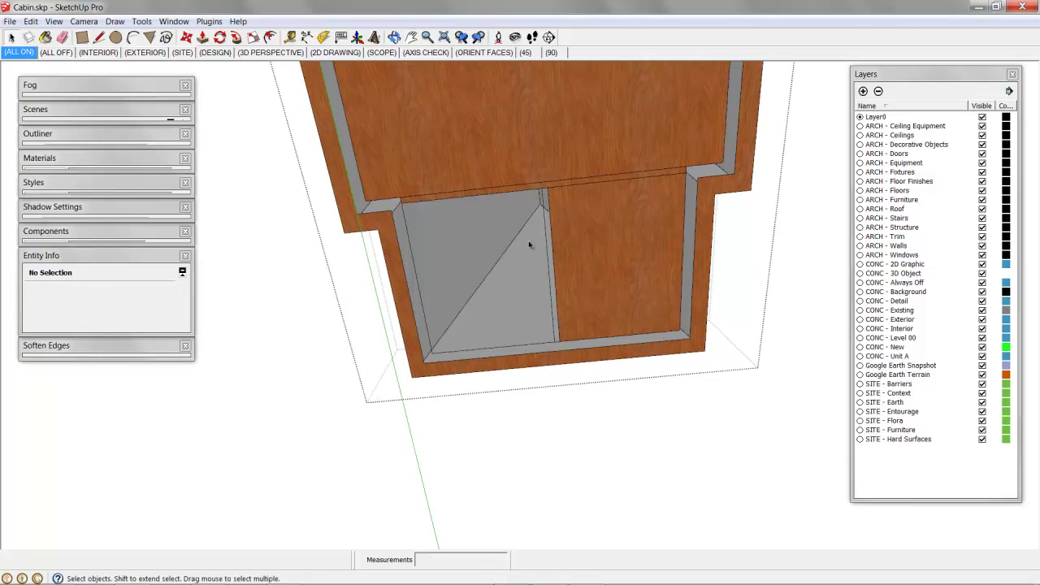
key(r)
click(400, 201)
click(560, 326)
scroll(581, 278, up, 3)
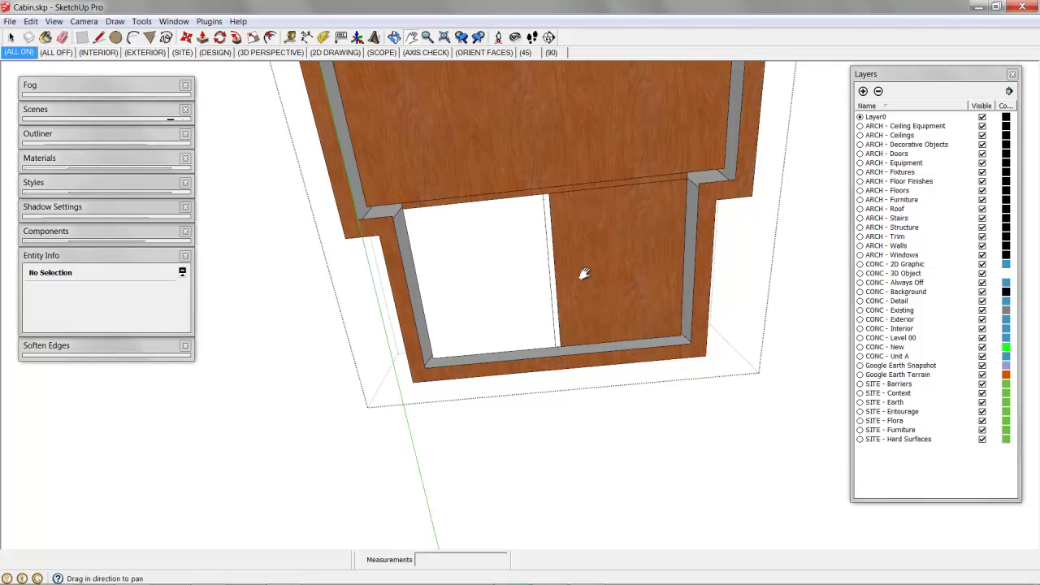
right_click(529, 260)
key(Escape)
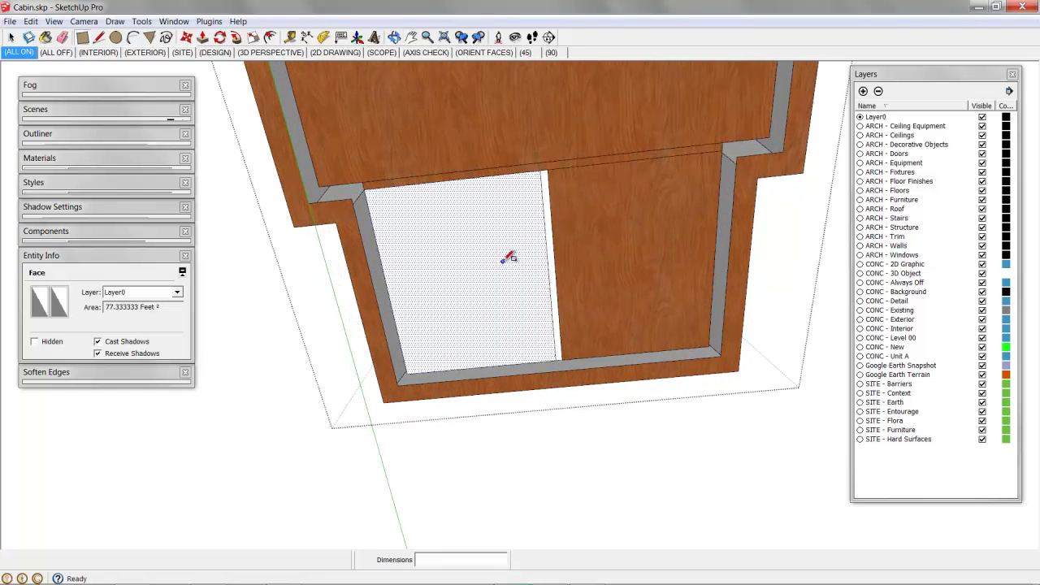
- Group the three room ceiling faces with their edges and cut the group out of the roof group
key(space)
double_click(507, 260)
ctrl+double_click(585, 212)
ctrl+double_click(543, 112)
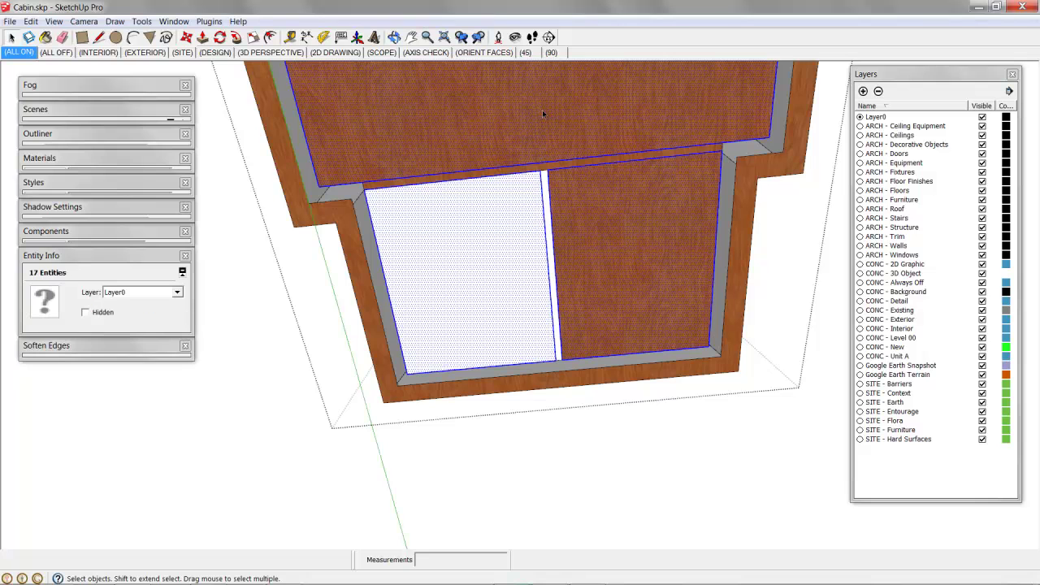
key(g)
key(ctrl+x)
key(Escape)
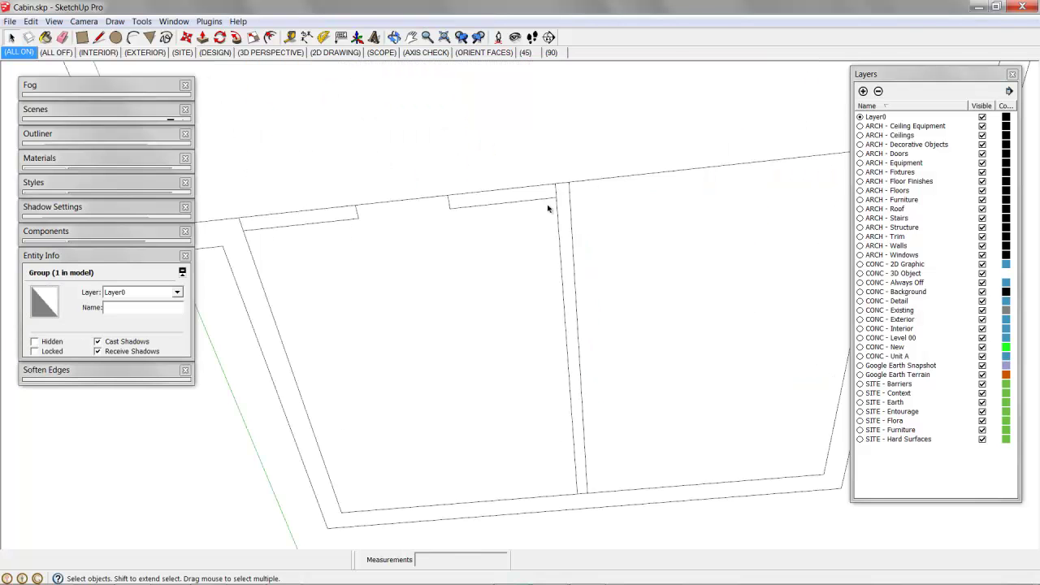
- Hide the roof and paste the ceiling group in place on top of the cabin walls
scroll(548, 207, down, 3)
mouse_move(547, 206)
middle_down()
mouse_move(844, 431)
mouse_move(613, 408)
mouse_move(534, 214)
middle_up()
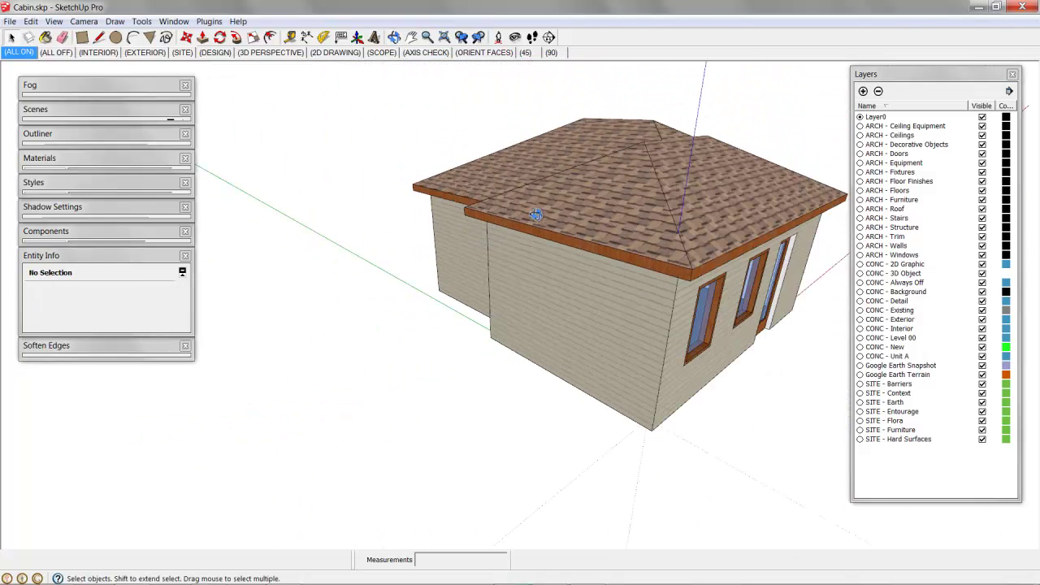
click(577, 201)
key(h)
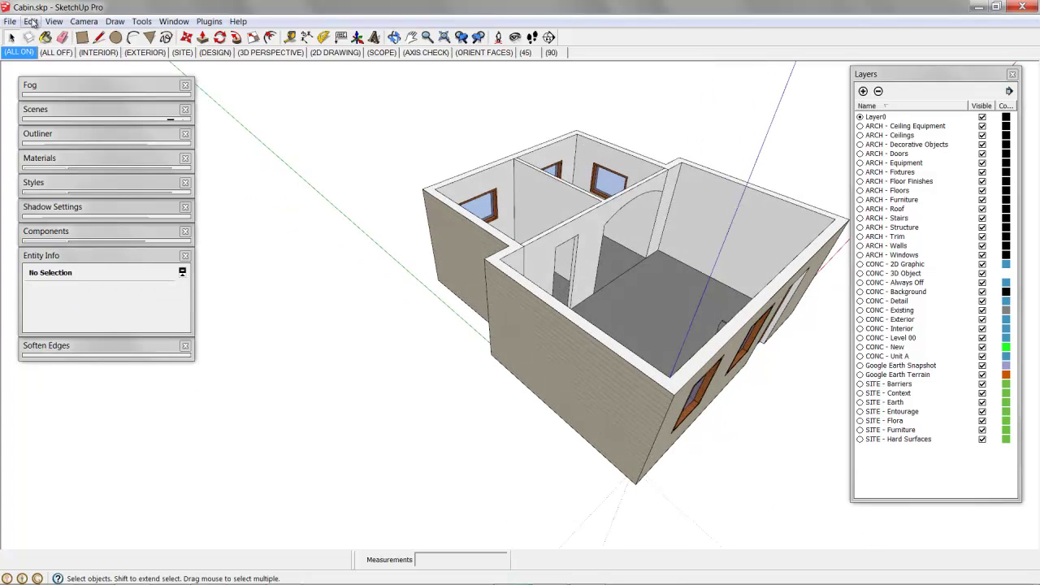
click(30, 22)
click(76, 105)
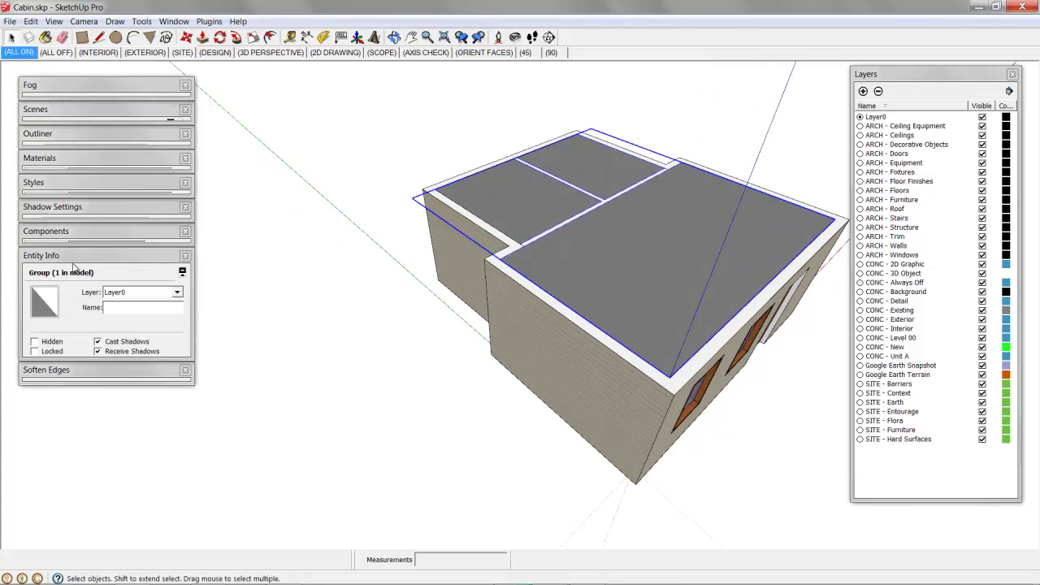
- Assign the ceiling group to the layer ARCH - Ceilings
click(140, 295)
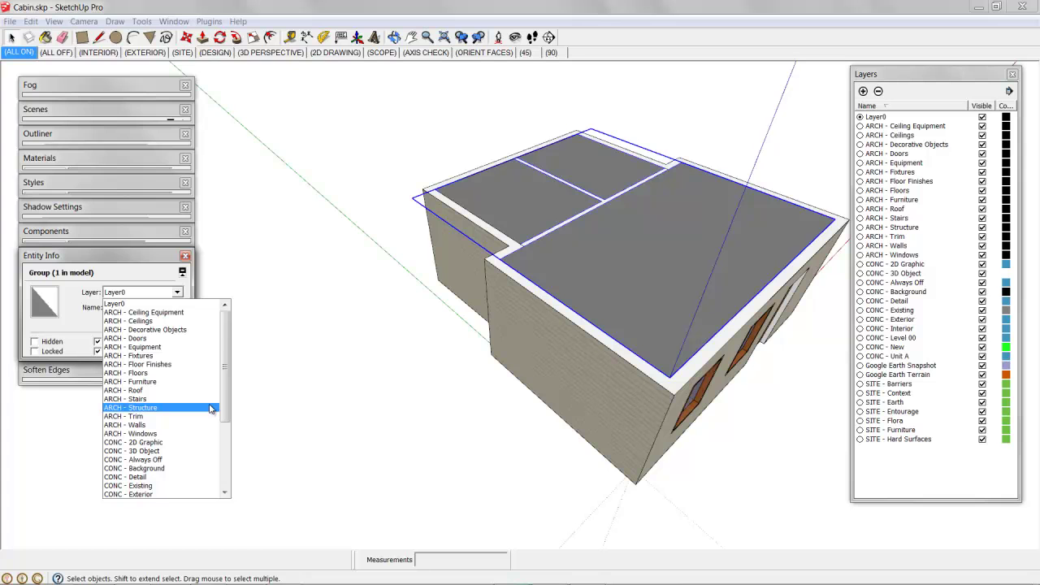
scroll(210, 408, down, 1)
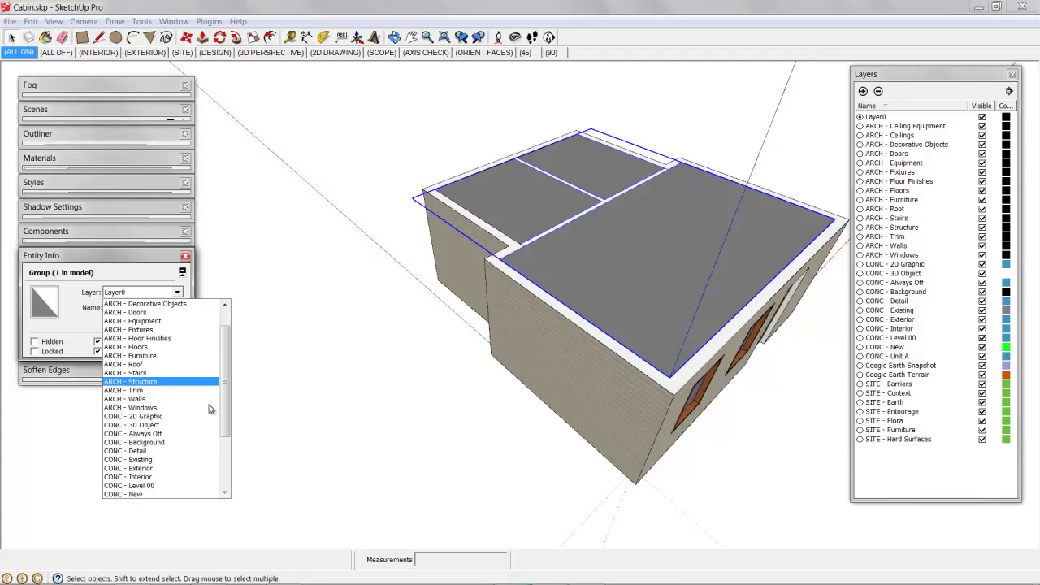
scroll(209, 402, up, 1)
click(162, 321)
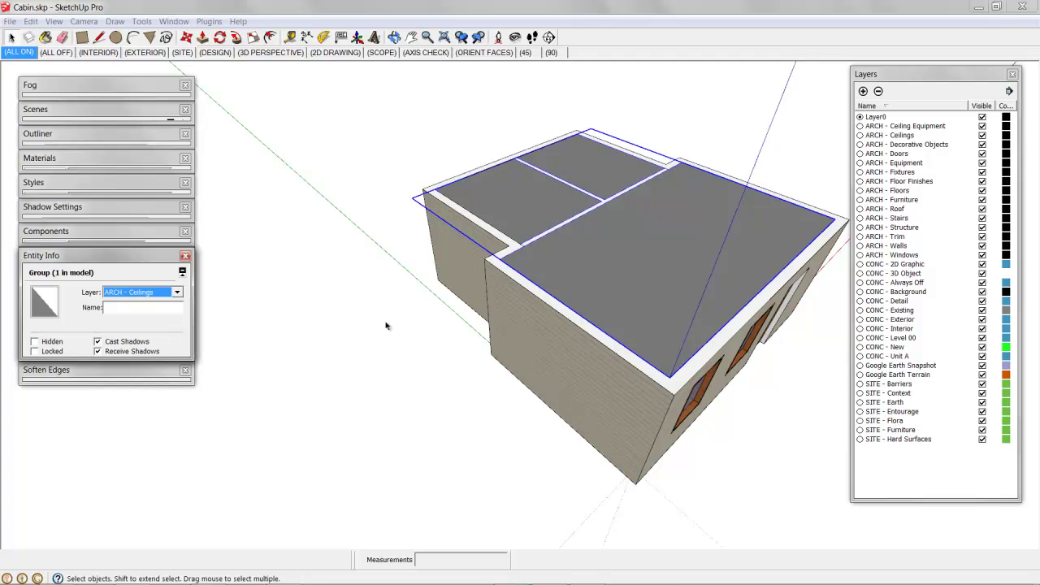
- Paint the undersides of the ceiling faces inside their group with the Default material, then close the group
double_click(587, 263)
mouse_move(587, 264)
middle_down()
mouse_move(599, 168)
mouse_move(618, 204)
mouse_move(607, 211)
middle_up()
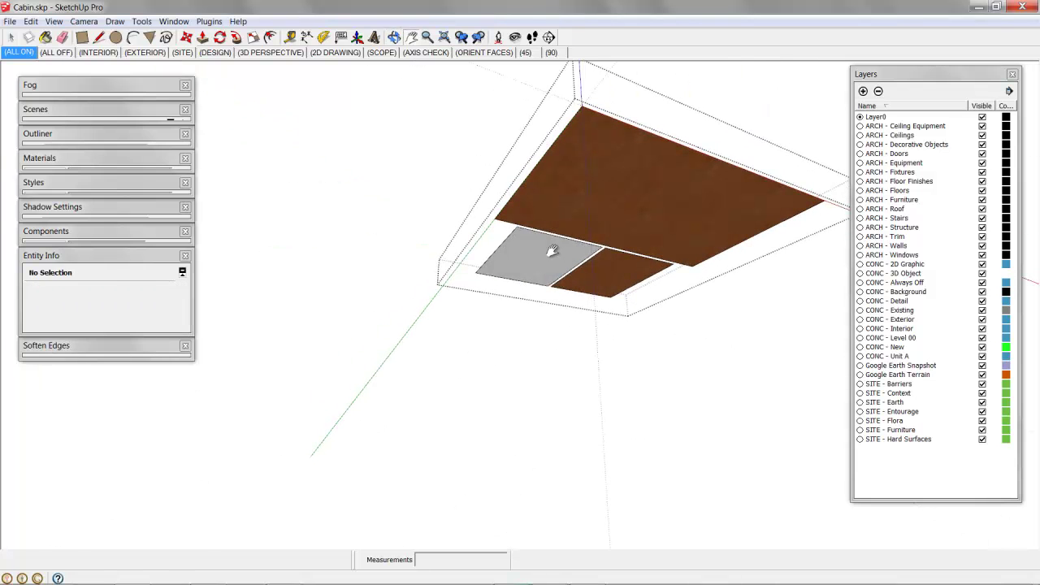
key(b)
click(543, 241)
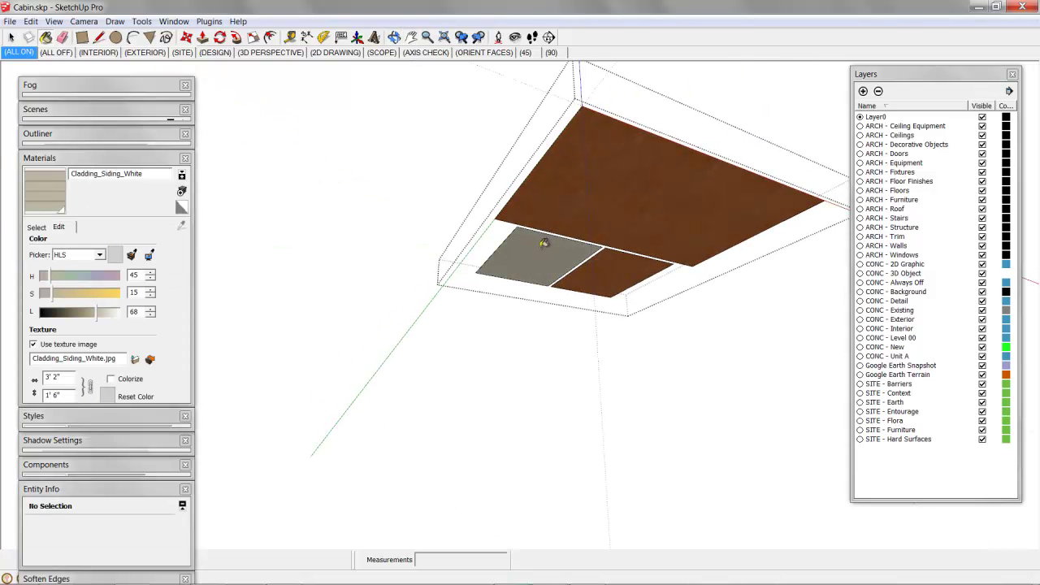
key(ctrl+z)
alt+click(544, 243)
shift+click(594, 204)
middle_drag(628, 234, 605, 443)
scroll(588, 279, up, 1)
key(space)
scroll(576, 278, down, 2)
key(Escape)
scroll(553, 264, down, 2)
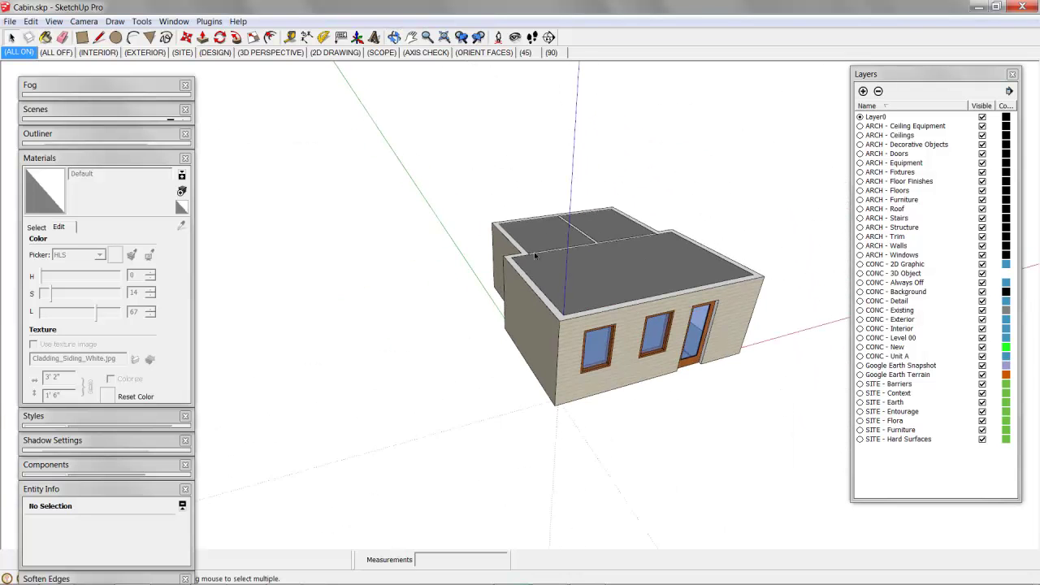
- Unhide the roof above the cabin's walls and ceilings
middle_drag(535, 255, 606, 143)
key(shift+h)
scroll(639, 264, down, 1)
- Open the roof group and delete the leftover underside faces and stray edges within the eaves
click(635, 259)
double_click(625, 265)
shift+middle_drag(606, 142, 619, 184)
scroll(586, 227, up, 2)
double_click(575, 227)
key(Delete)
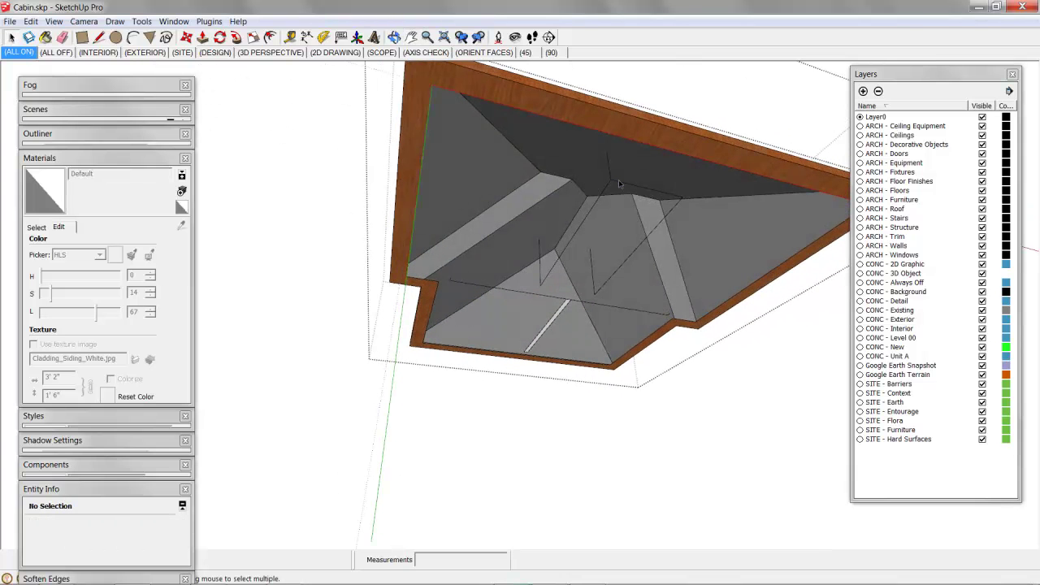
key(Delete)
triple_click(470, 285)
key(Delete)
- Walk through the interior at an eye height of 5' 6" to check the new ceilings near the doorway and arch
middle_drag(536, 246, 581, 460)
text(w)
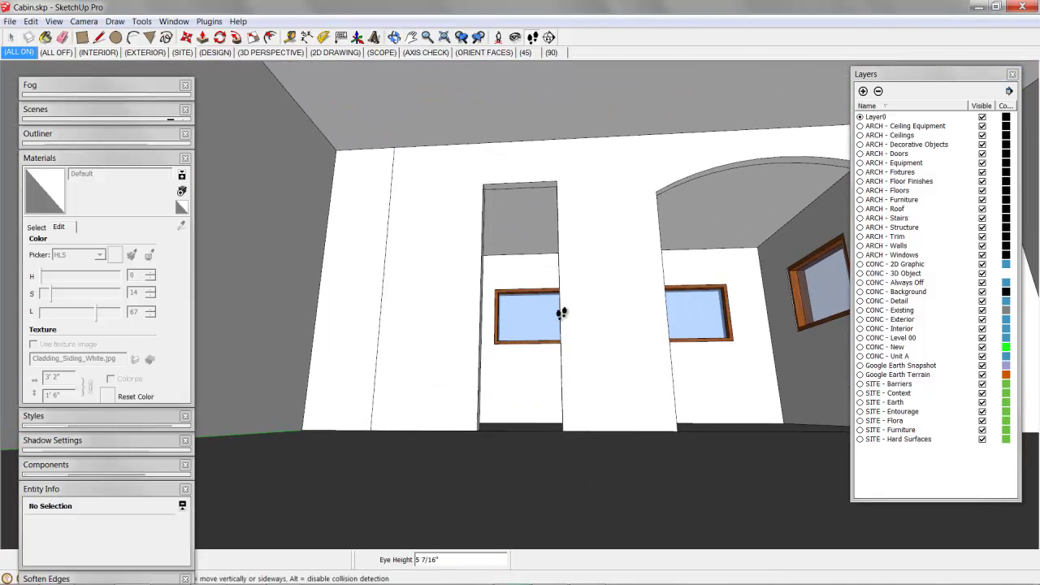
text(5'6)
key(Return)
middle_drag(534, 225, 743, 384)
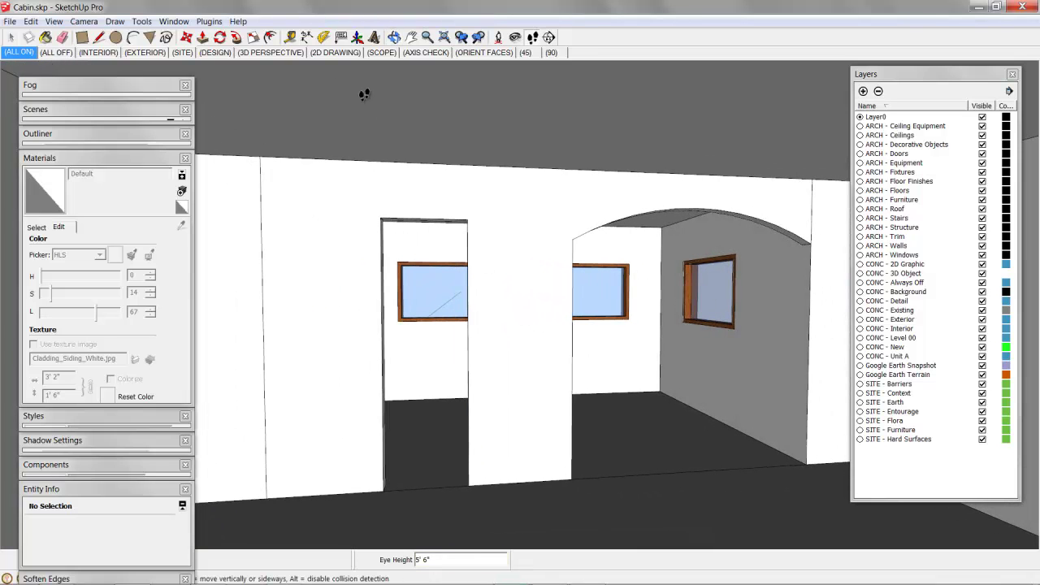
- Compare the interior in the 3D PERSPECTIVE and DESIGN scenes while looking around the main room
click(271, 52)
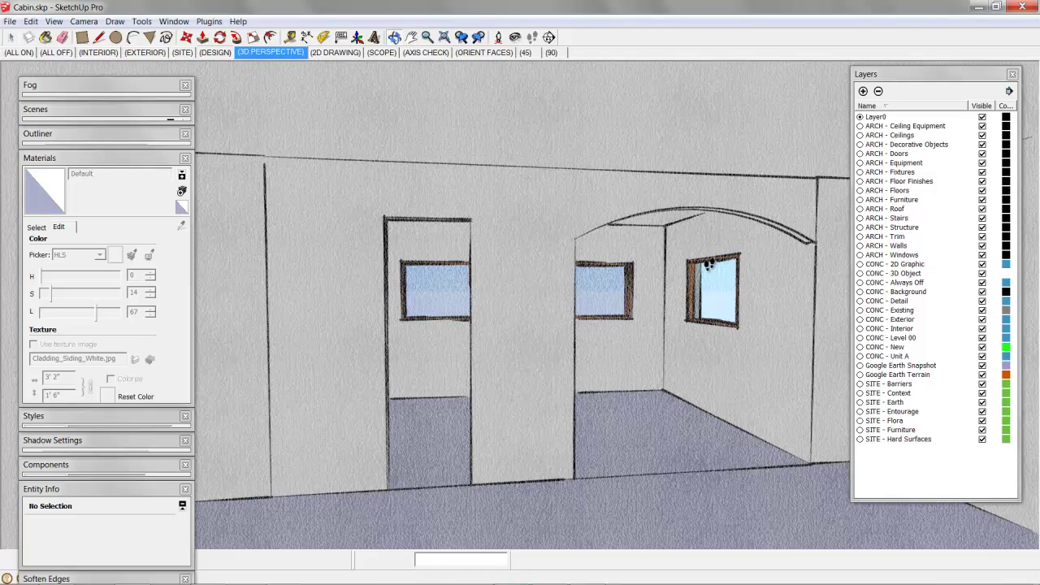
drag(521, 318, 718, 208)
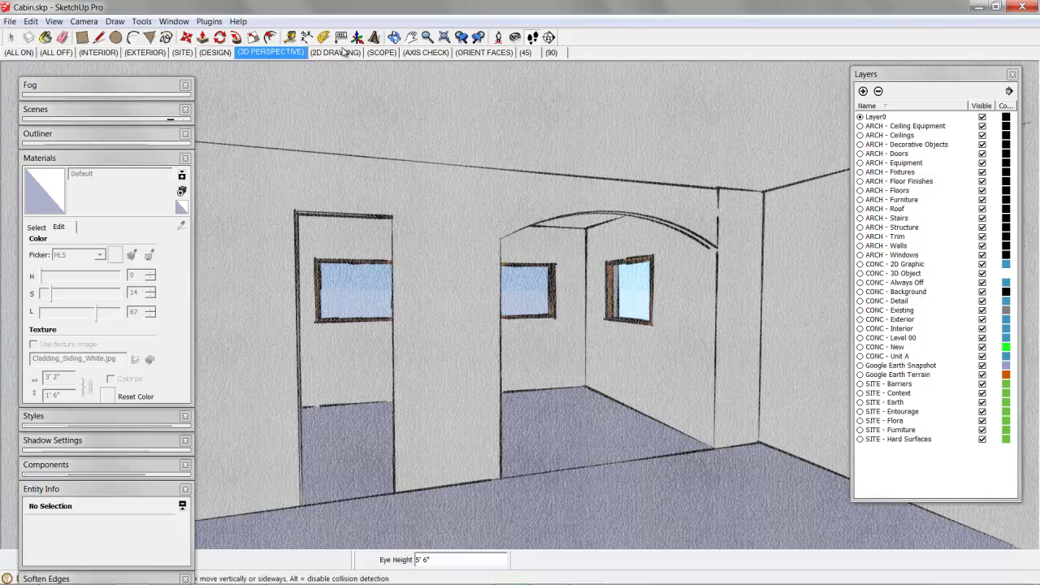
click(213, 52)
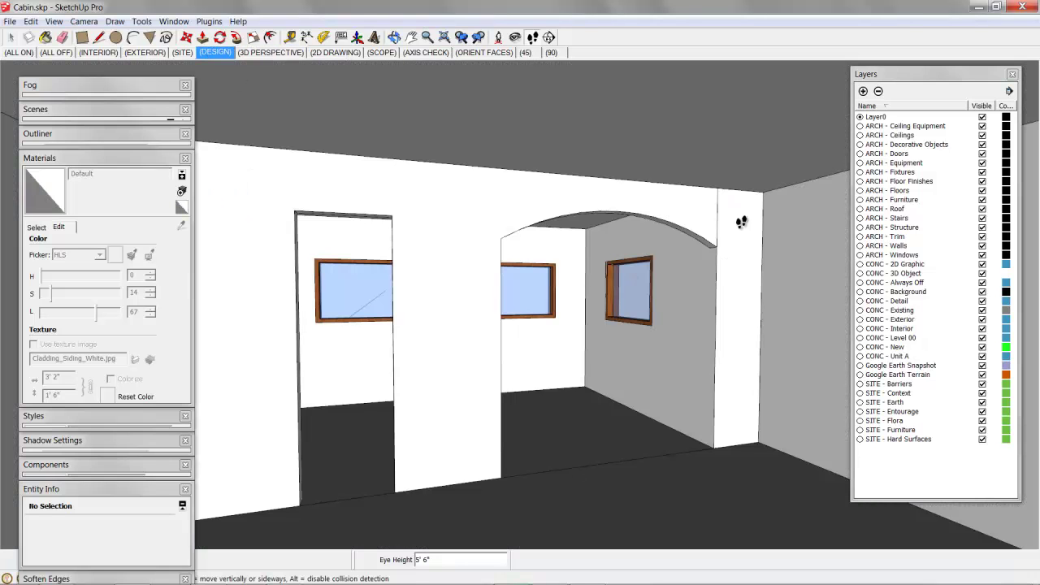
middle_drag(721, 201, 499, 177)
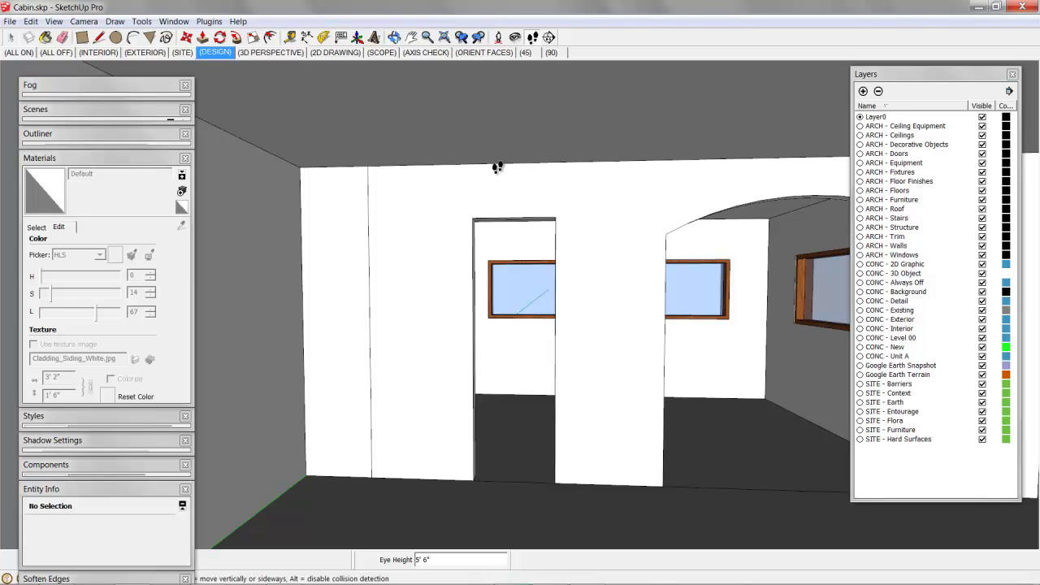
- Open the interior partition group and put its vertical end edge beside the doorway on the CONC - Always Off layer
key(space)
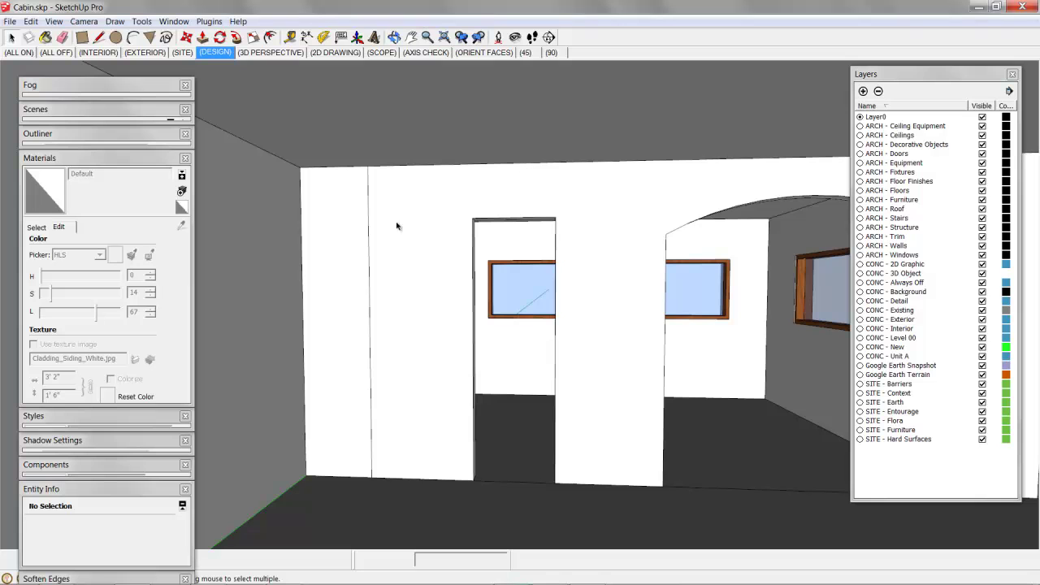
click(398, 240)
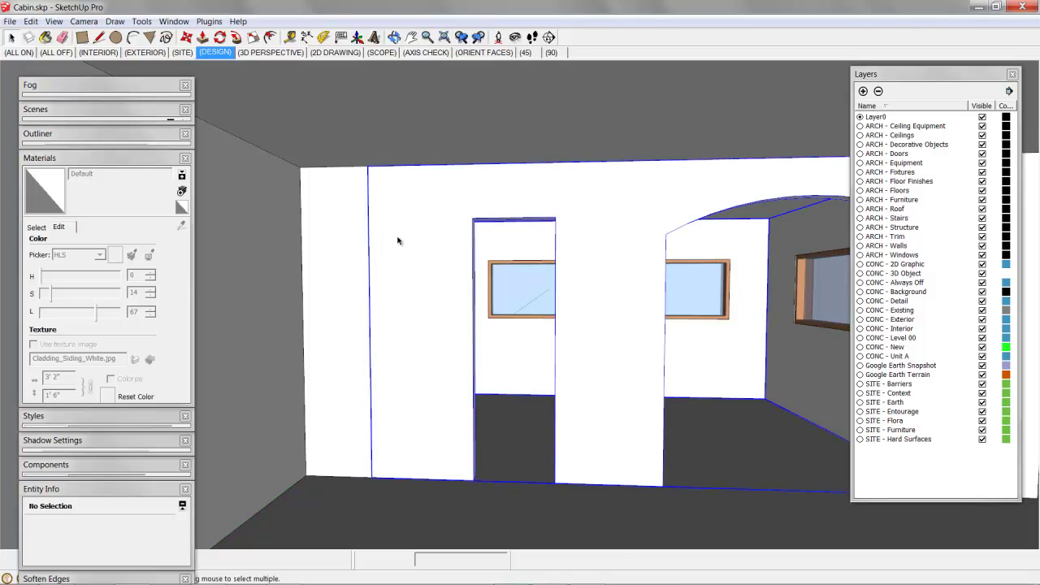
triple_click(372, 244)
click(370, 247)
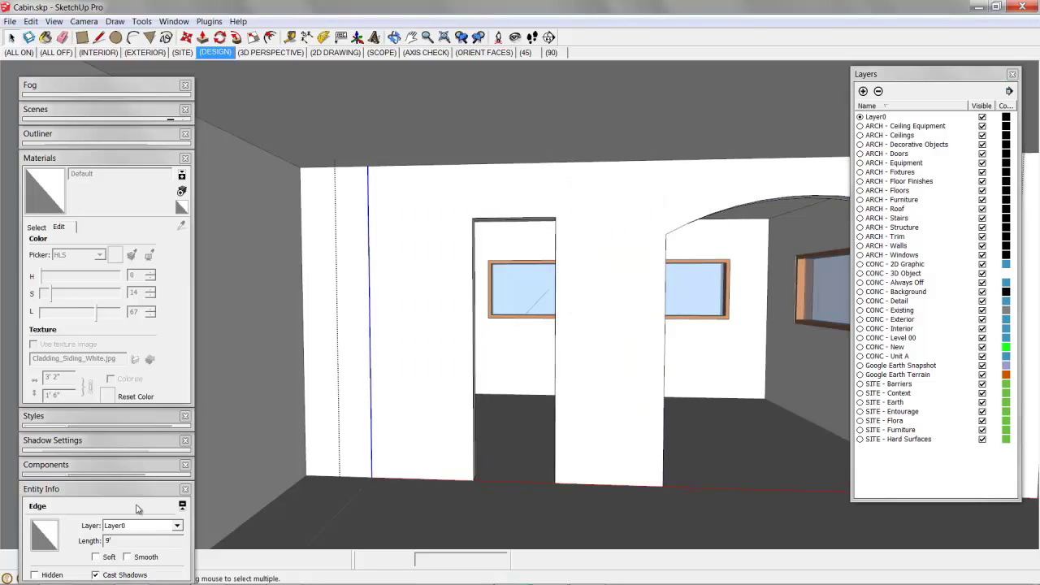
click(88, 161)
click(166, 295)
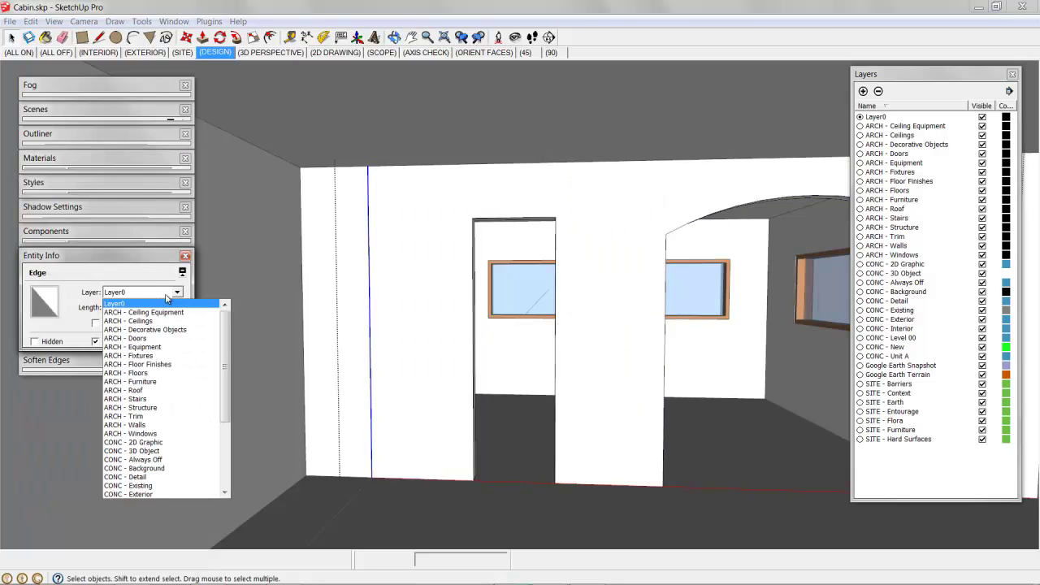
click(174, 459)
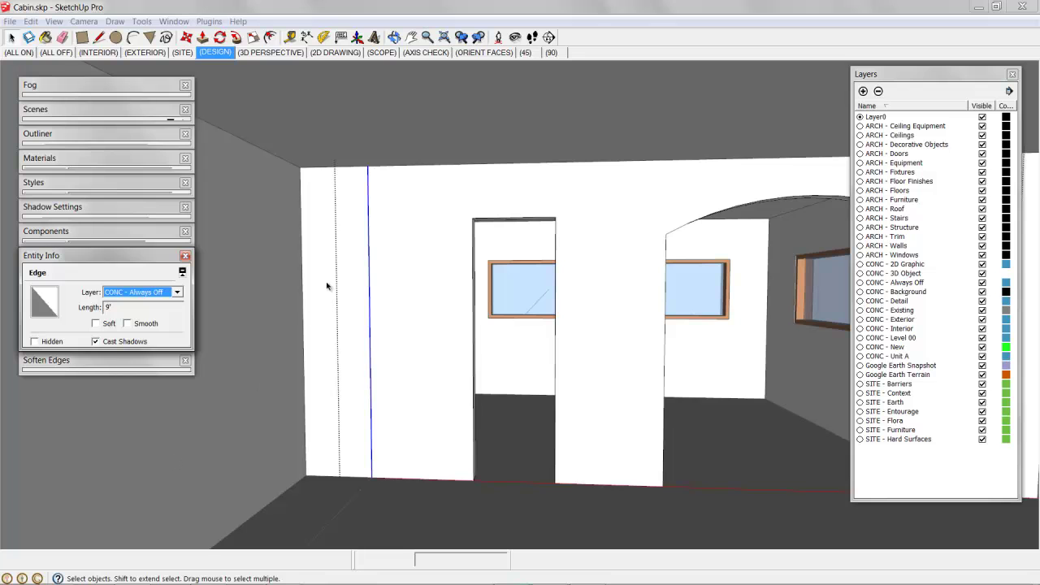
- Put the exterior wall group's matching vertical edge on the CONC - Always Off layer and turn that layer's visibility off
click(364, 258)
double_click(364, 258)
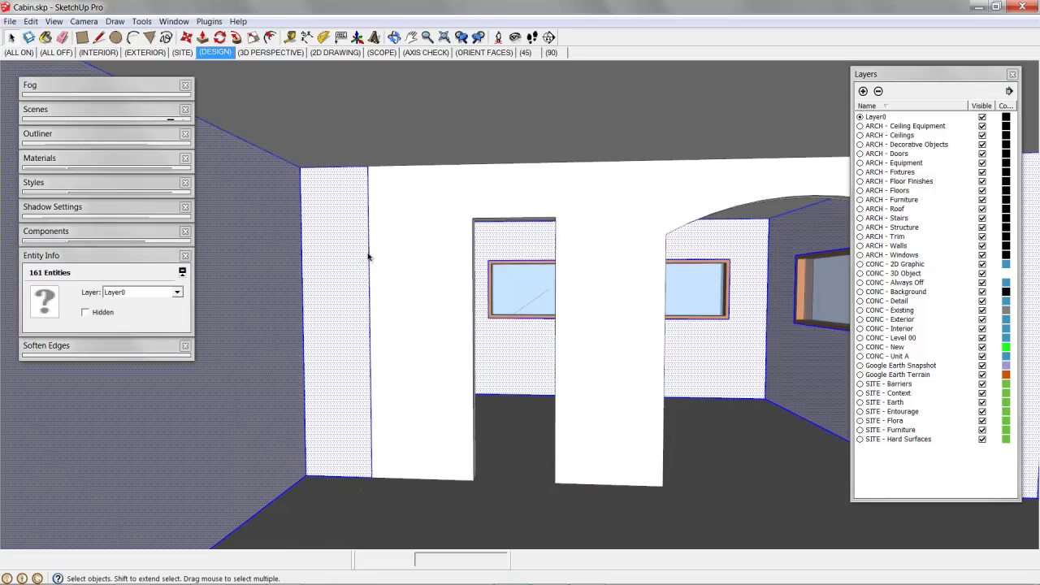
click(368, 258)
click(142, 292)
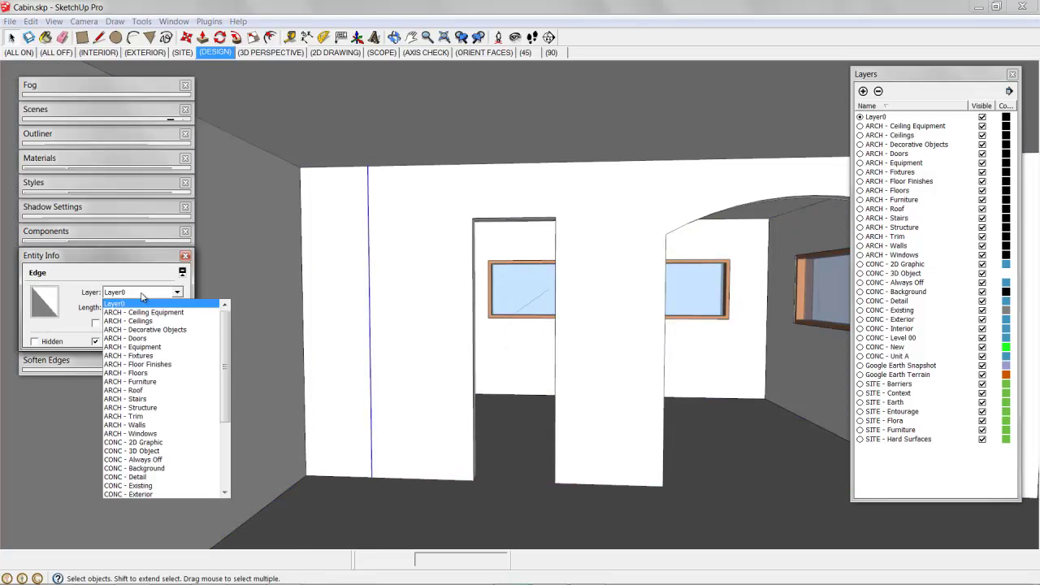
click(174, 460)
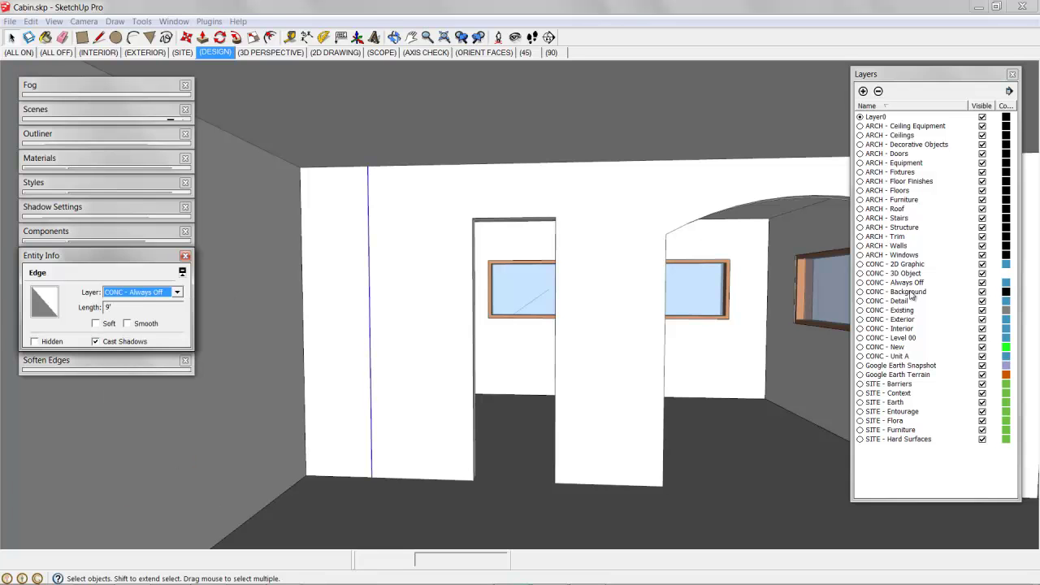
click(934, 284)
click(984, 283)
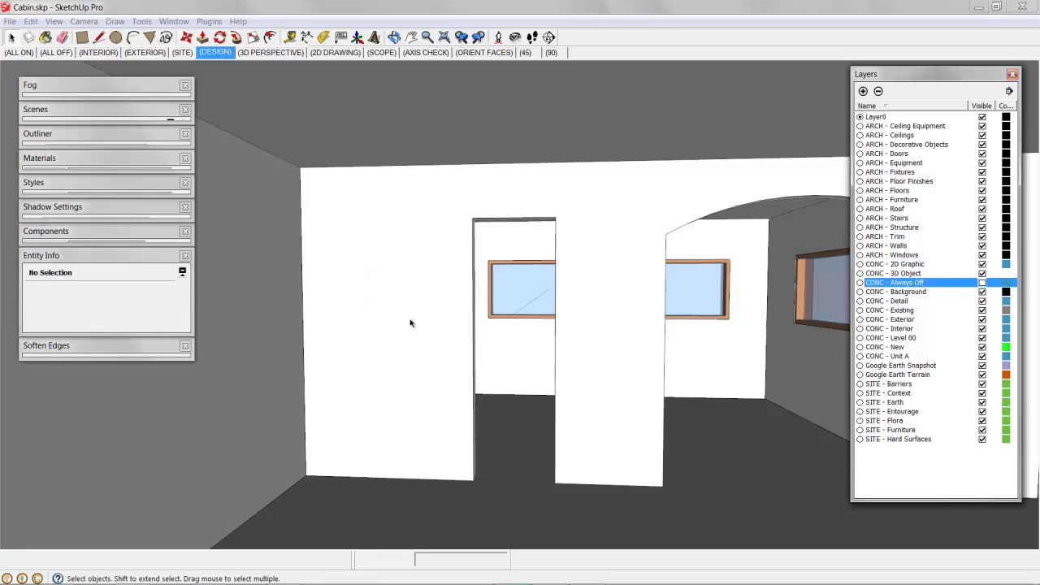
- Go to the arch and put the partition's short vertical edge above the arch's outer end on the CONC - Always Off layer
middle_drag(386, 328, 694, 304)
key(w)
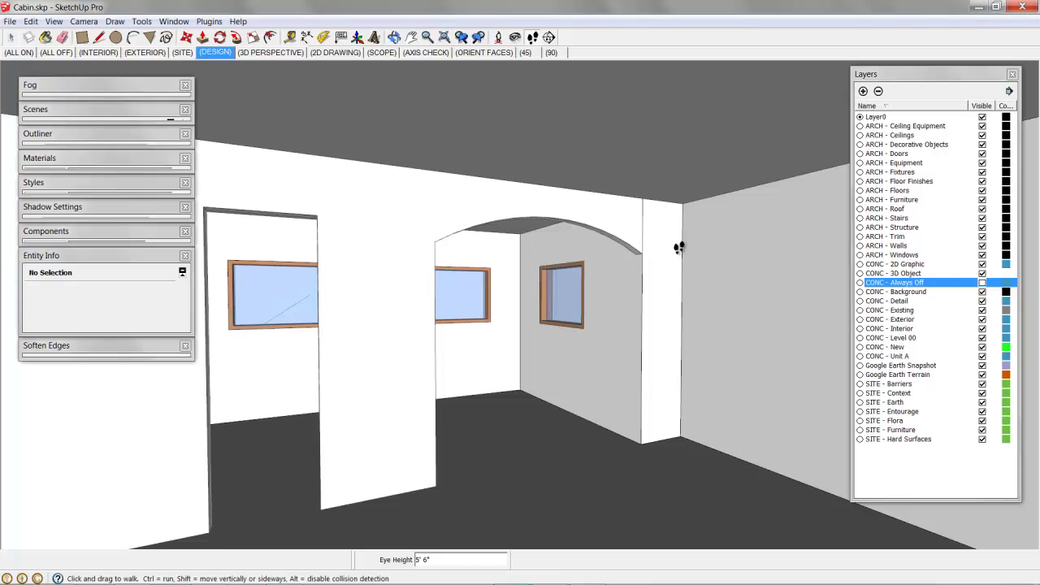
key(space)
triple_click(657, 224)
scroll(646, 222, up, 3)
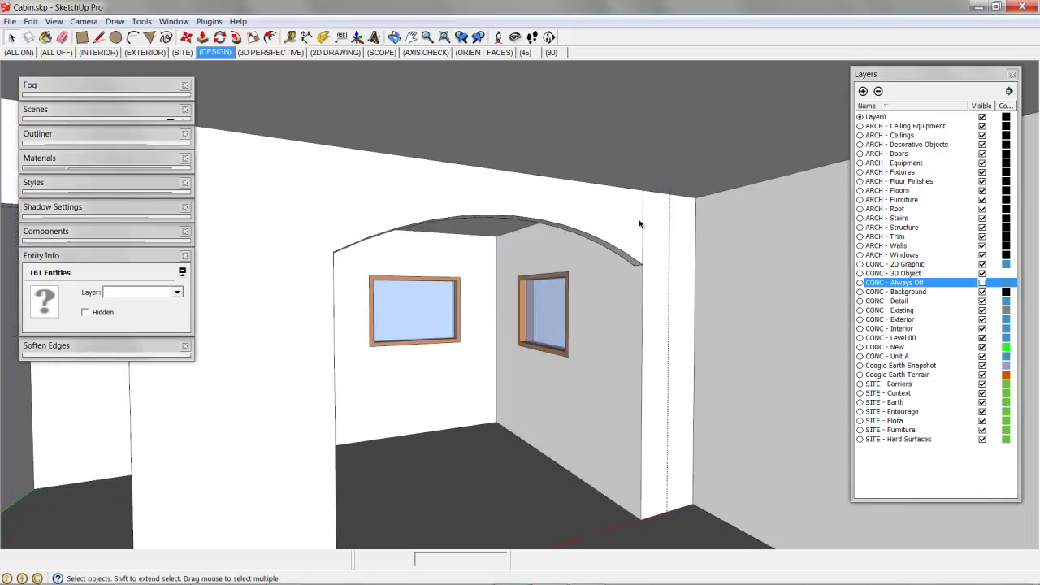
key(Escape)
click(643, 220)
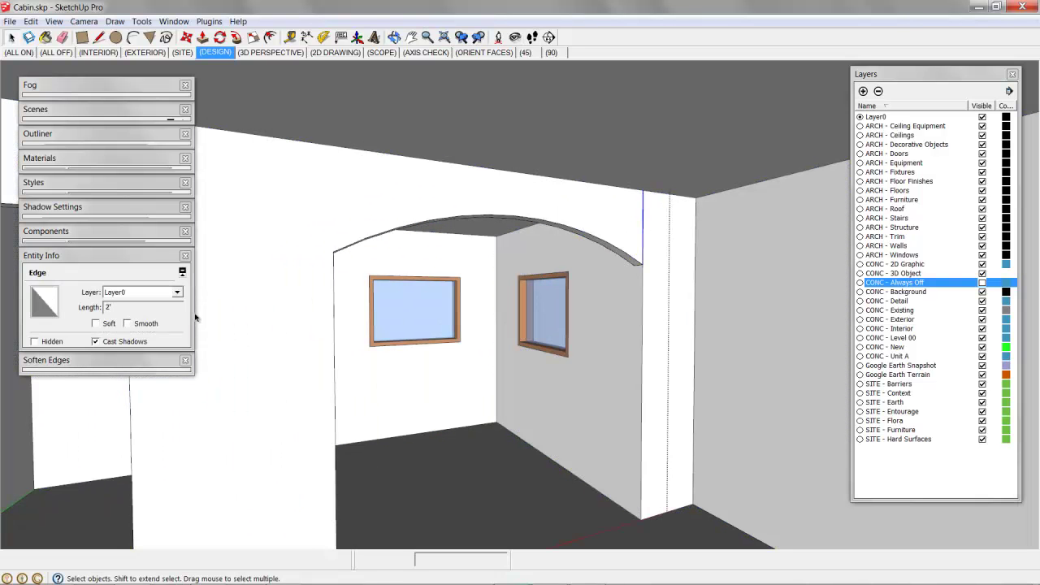
click(175, 293)
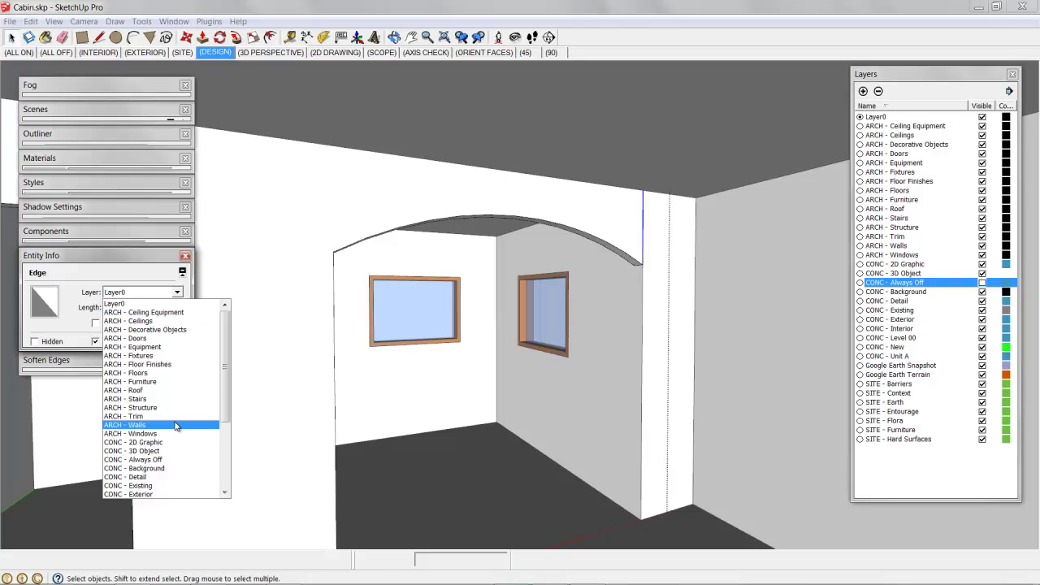
click(166, 460)
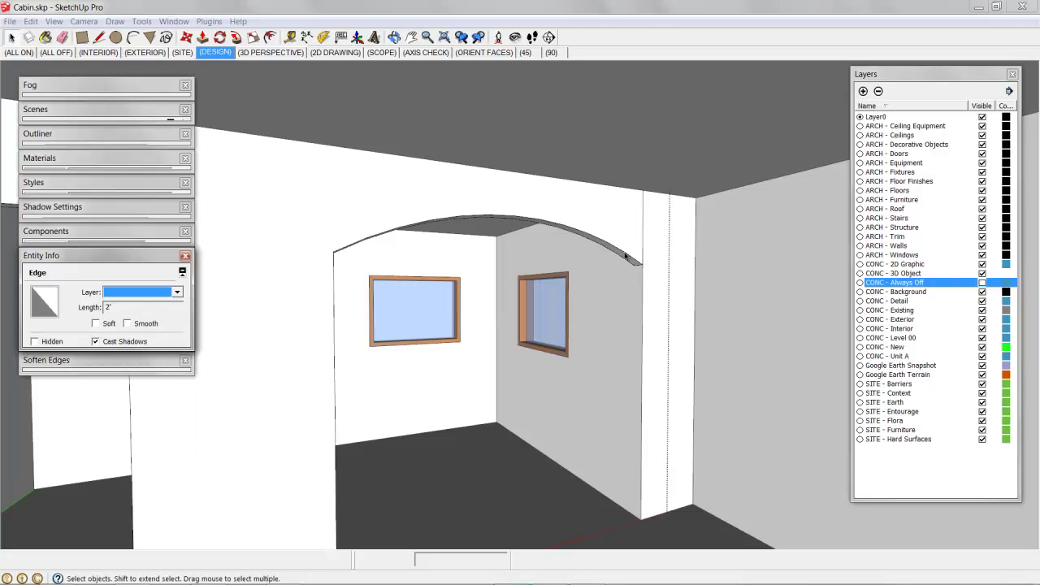
- Split the exterior wall's vertical edge at the arch's end with the Line tool and put the upper segment on CONC - Always Off
triple_click(664, 235)
click(645, 222)
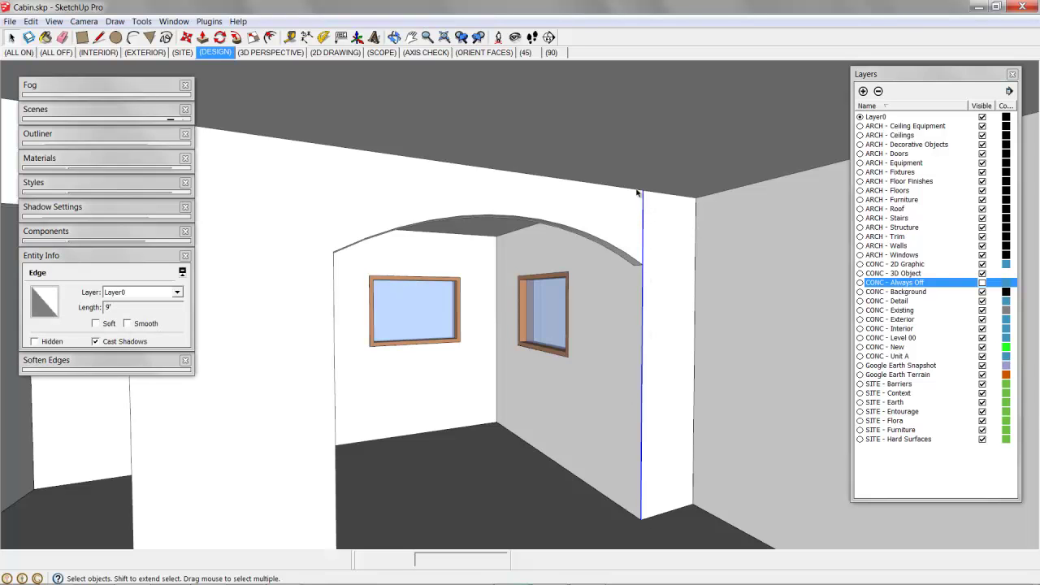
key(l)
click(643, 262)
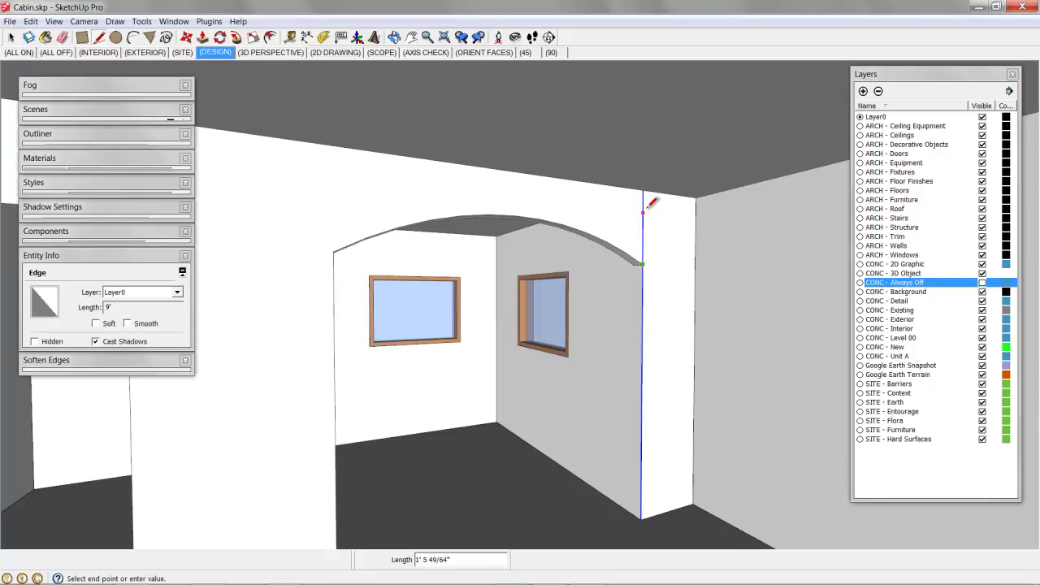
click(643, 190)
key(space)
click(643, 217)
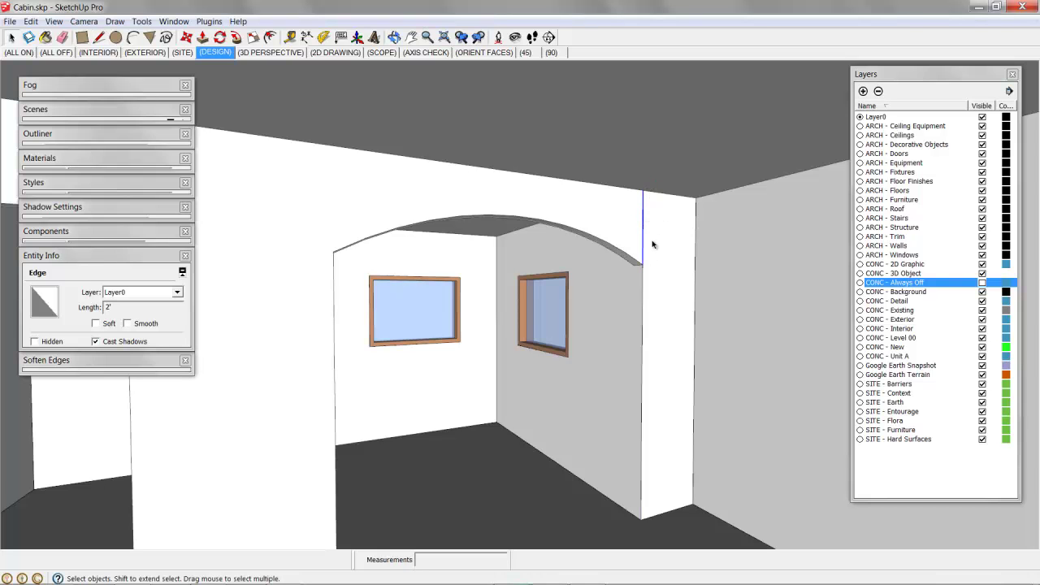
click(177, 292)
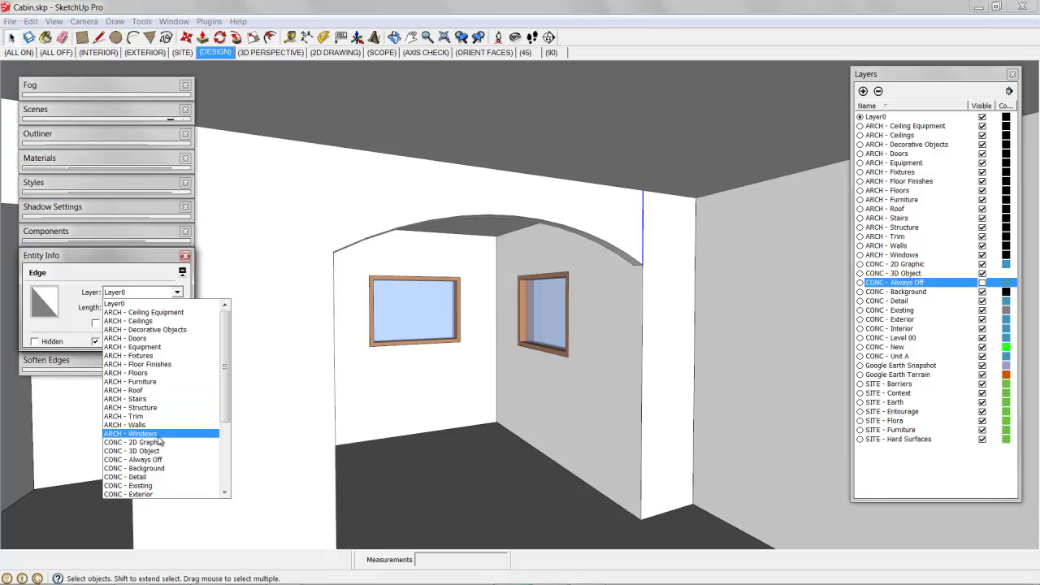
click(133, 460)
- Walk back to view the doorway and arch together, collapse Entity Info, and activate the 3D PERSPECTIVE scene
key(o)
middle_drag(677, 307, 678, 295)
key(w)
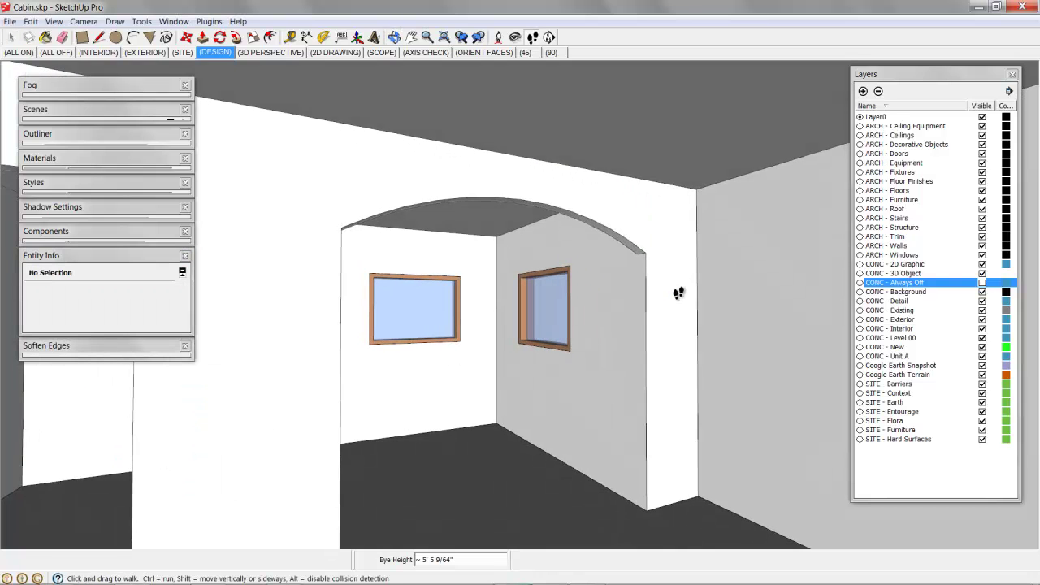
drag(664, 282, 532, 237)
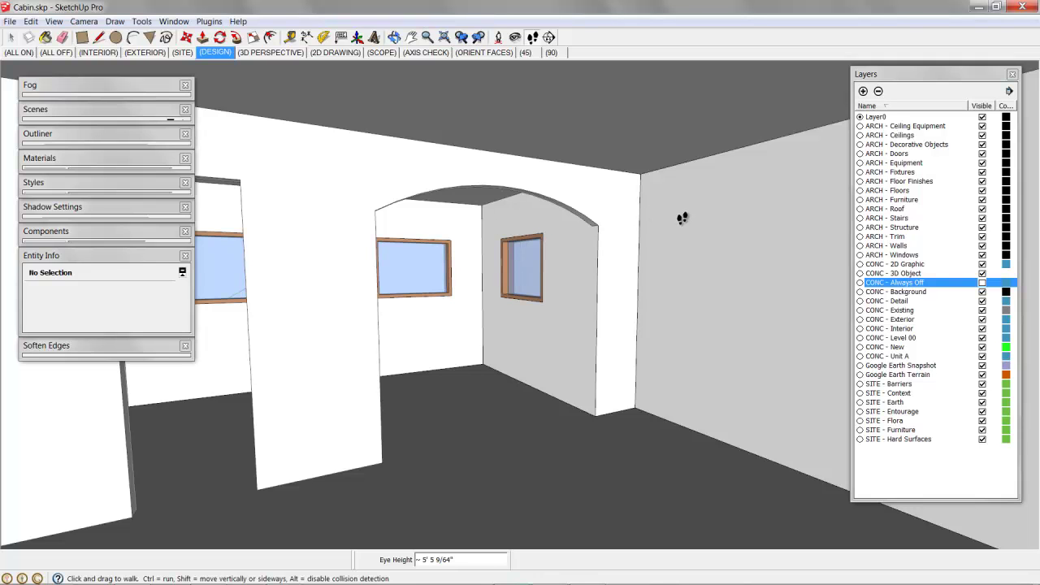
click(73, 257)
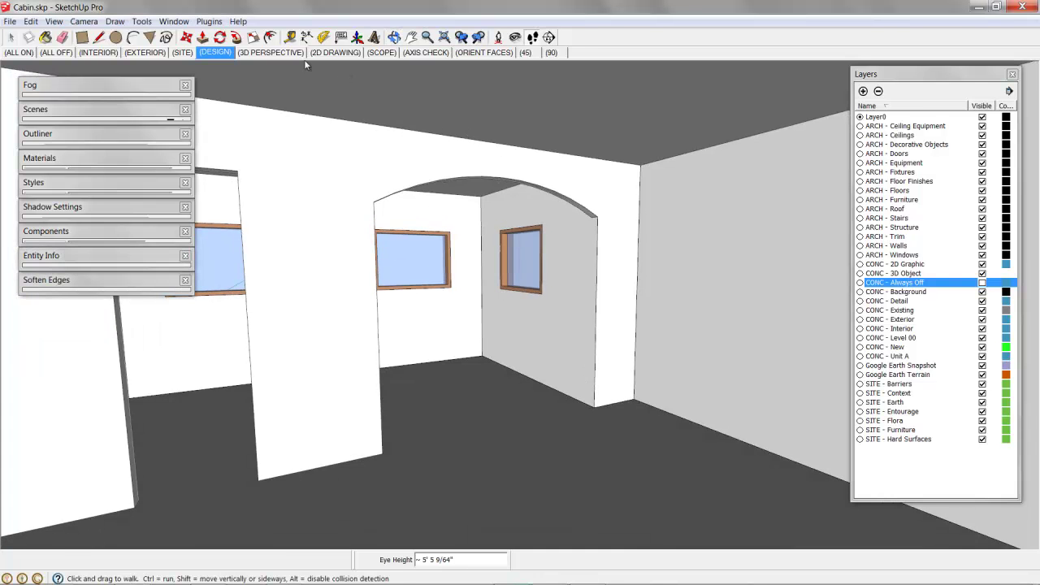
click(273, 55)
mouse_move(467, 209)
middle_down()
mouse_move(531, 197)
mouse_move(525, 184)
mouse_move(408, 168)
mouse_move(492, 178)
middle_up()
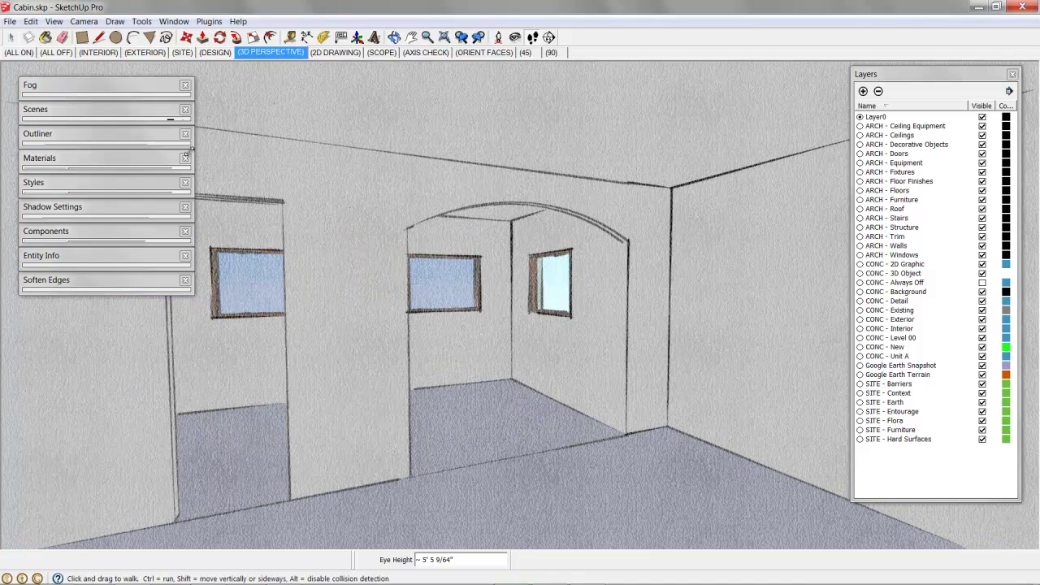
- Turn shadows off, enable Use sun for shading, and set Light to 0 and Dark to 75
click(57, 207)
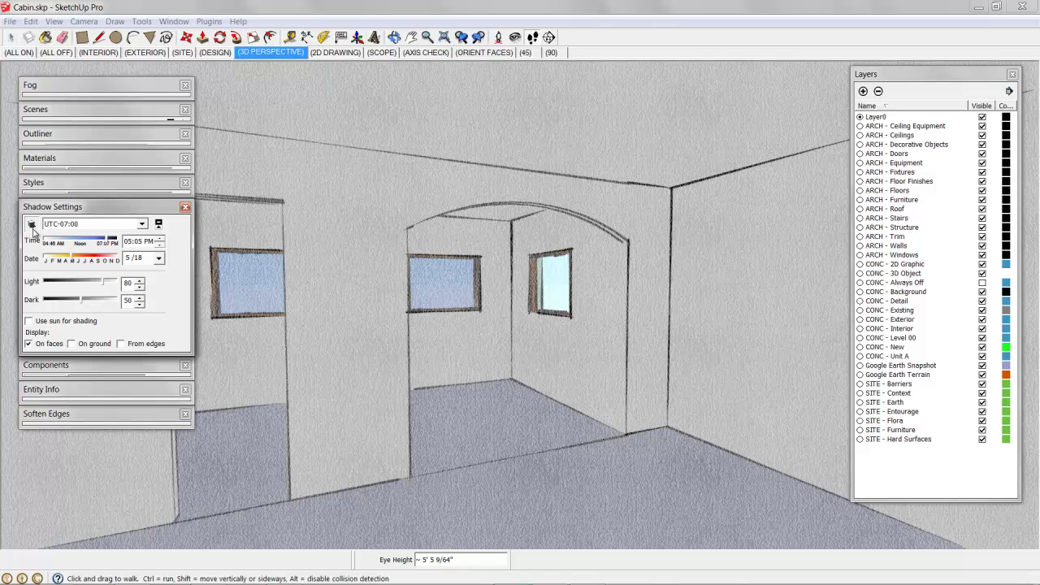
click(32, 225)
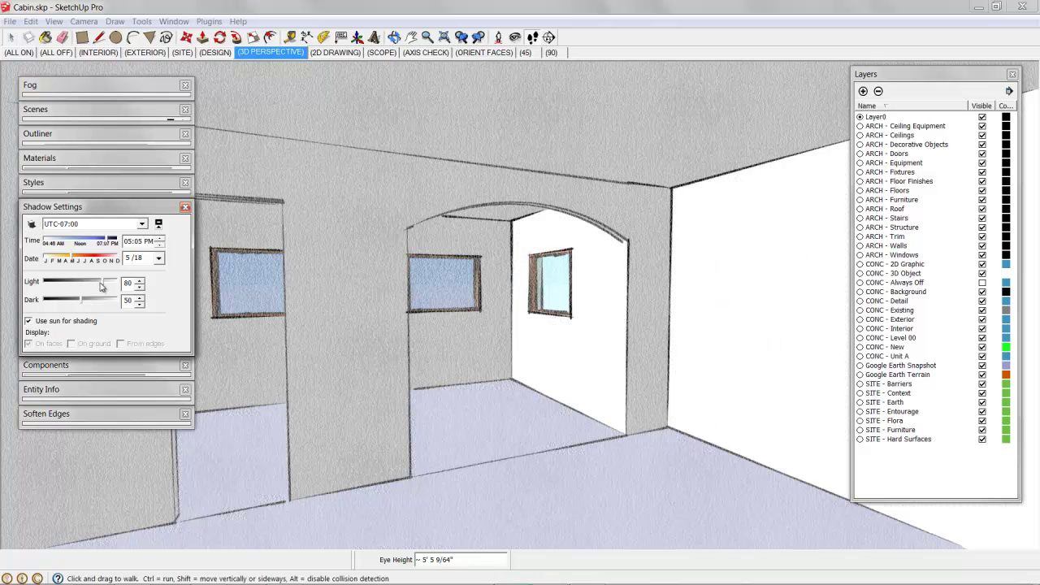
drag(101, 283, 31, 289)
drag(92, 304, 143, 325)
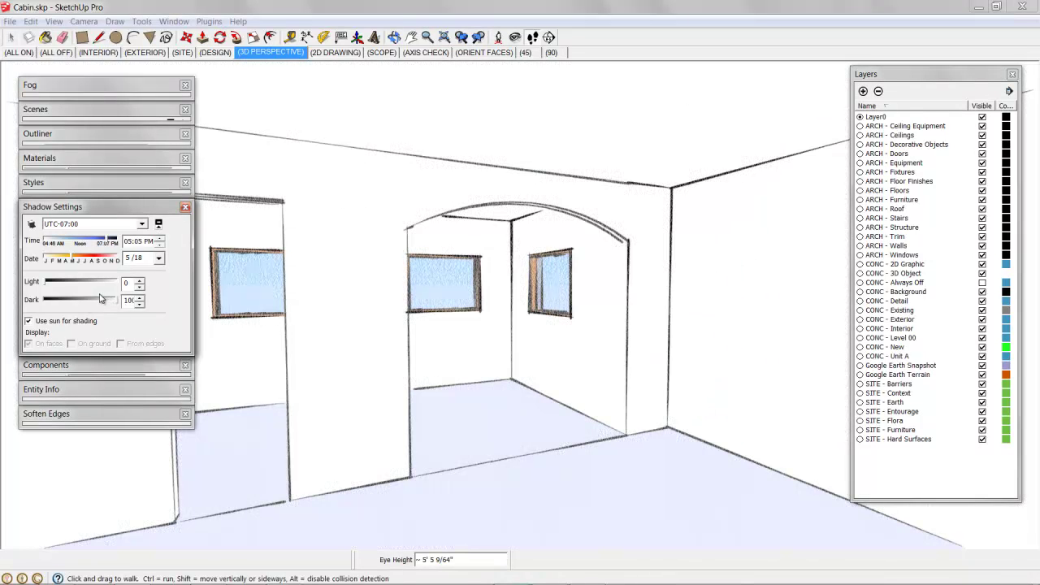
drag(116, 305, 100, 312)
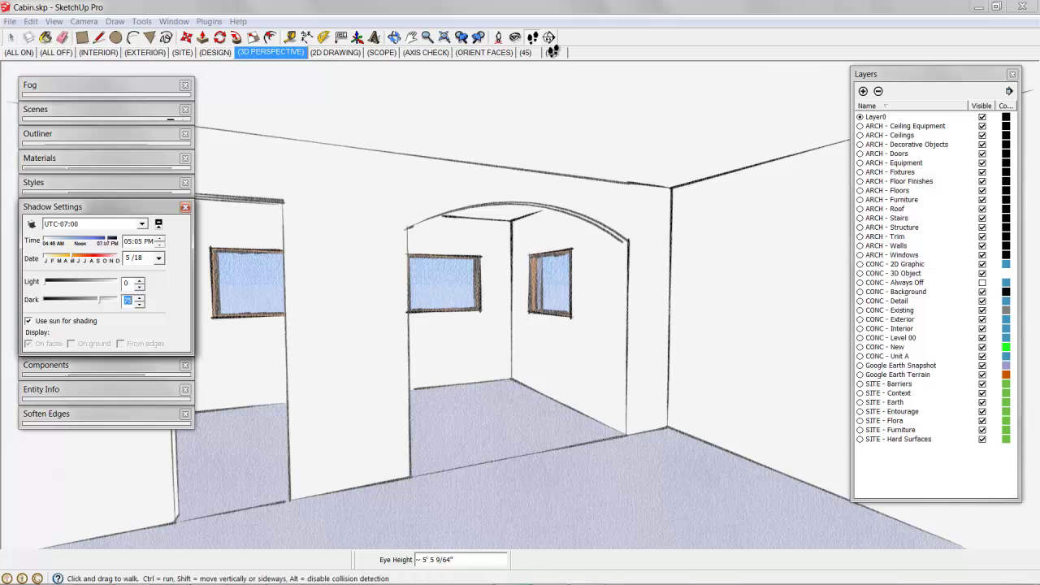
- Add a scene after the 90 scene and also save its camera location, hidden geometry, visible layers and axes location
right_click(553, 52)
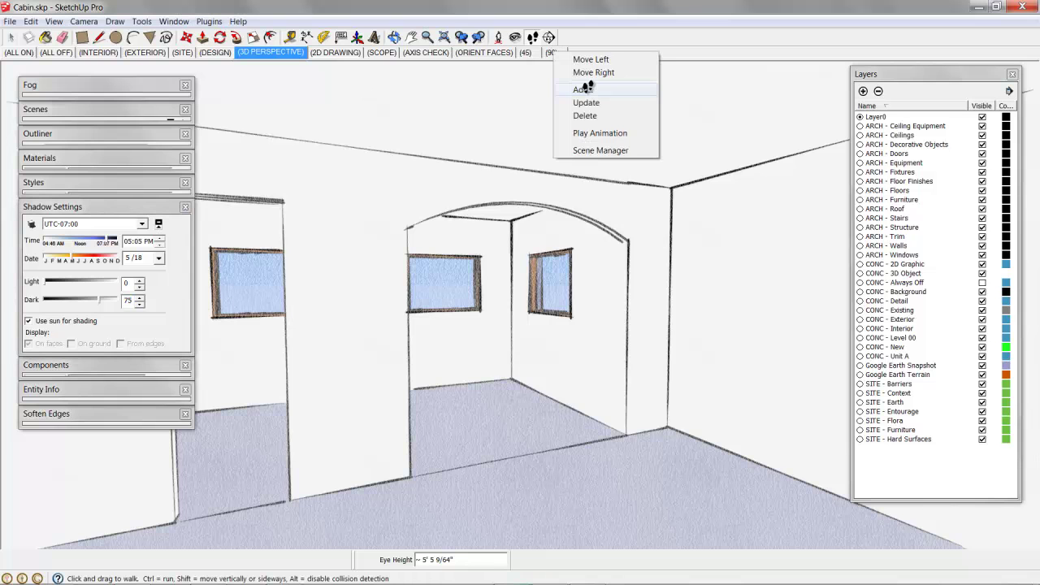
click(585, 89)
click(35, 109)
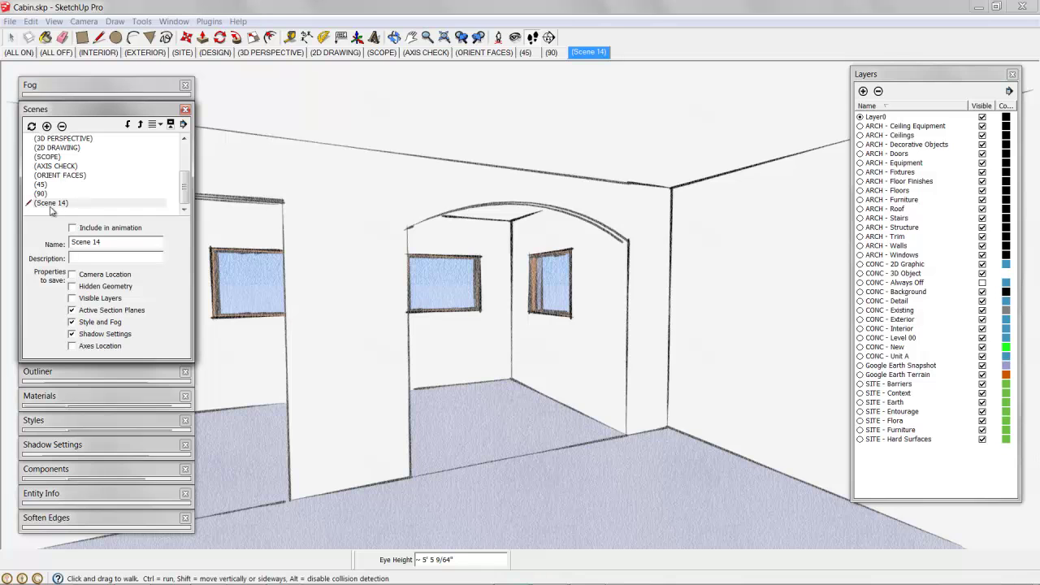
click(50, 204)
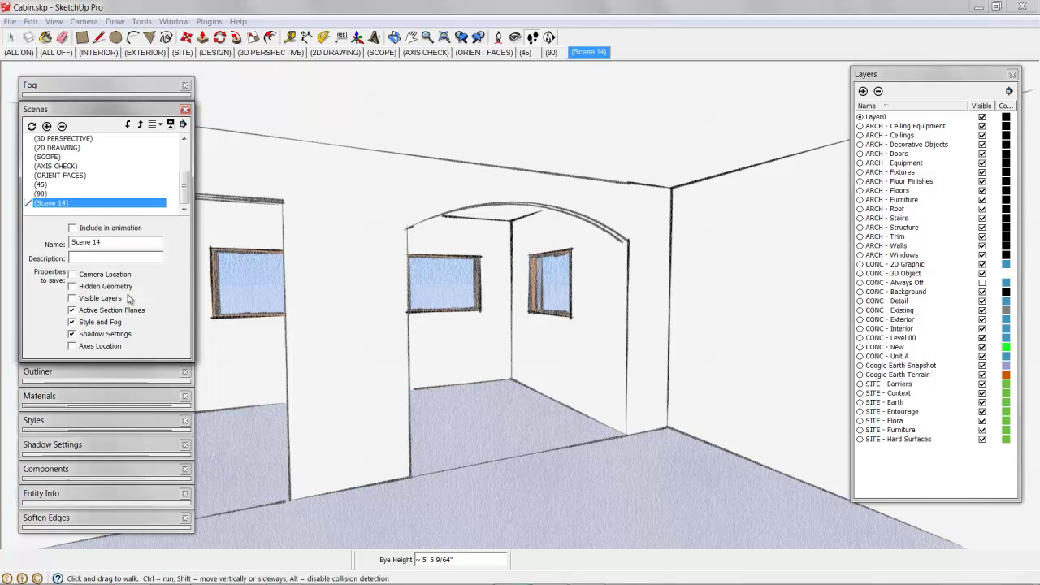
click(91, 275)
click(90, 287)
click(91, 299)
click(97, 347)
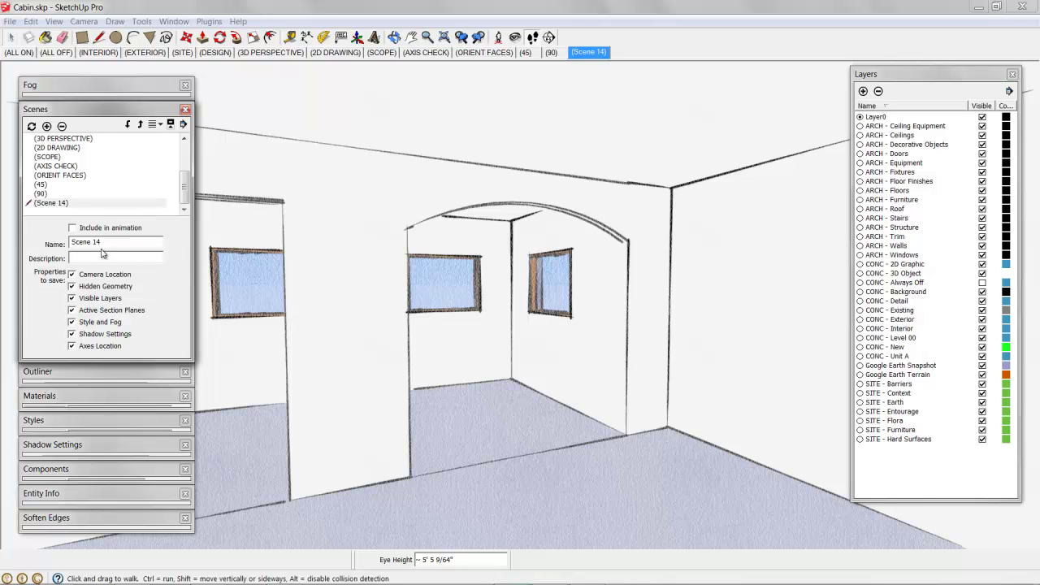
- Rename the new scene as LO_Perspective 01
drag(104, 243, 46, 245)
text(lo)
key(Return)
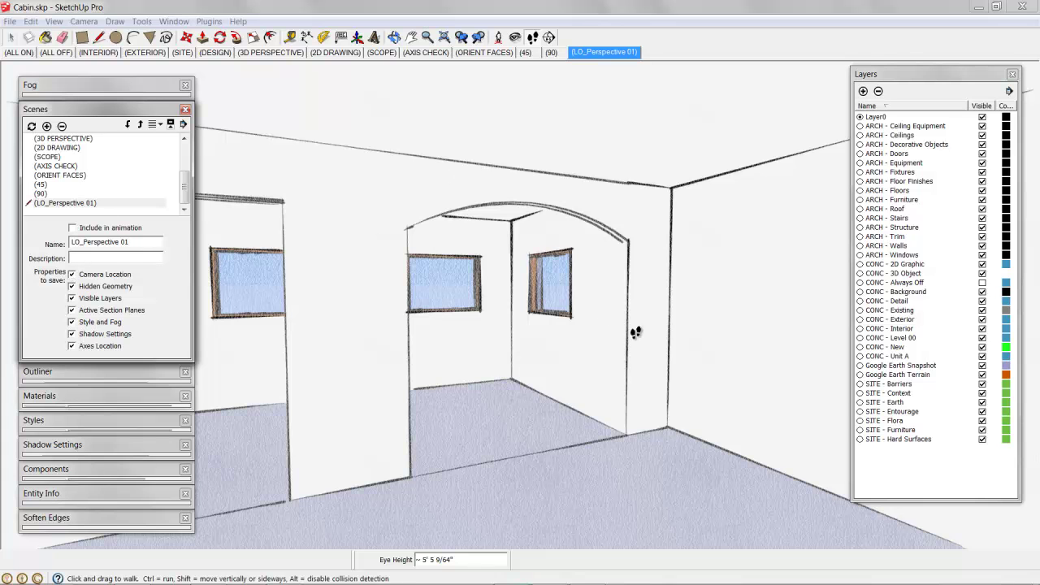
- Frame a different interior view through the arch towards the glazed door and two windows, with the eye height at 5' 6"
middle_drag(678, 329, 380, 252)
scroll(615, 320, up, 3)
drag(398, 250, 430, 374)
key(h)
scroll(584, 310, down, 2)
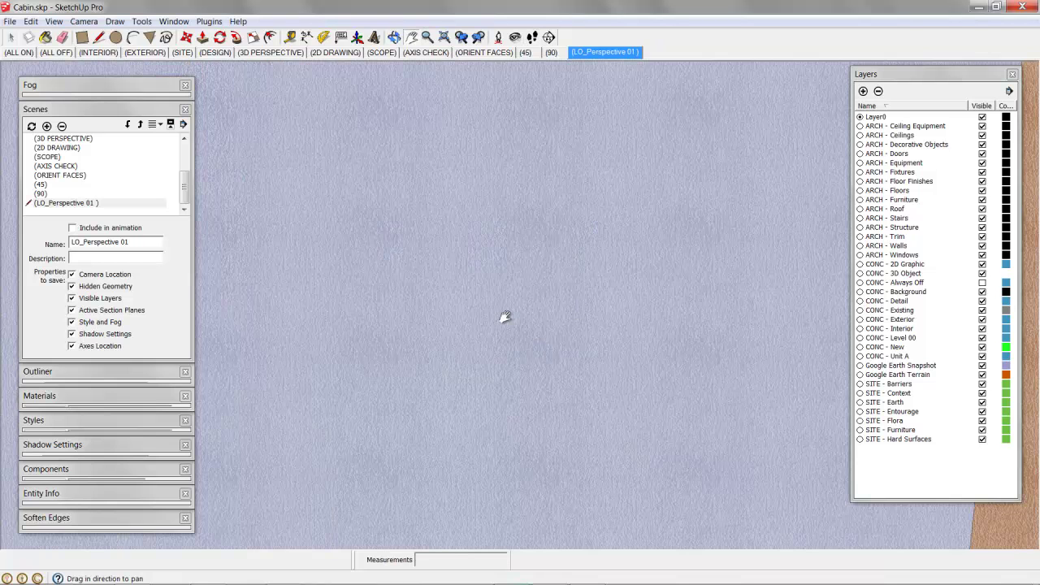
scroll(504, 317, up, 1)
scroll(448, 311, up, 2)
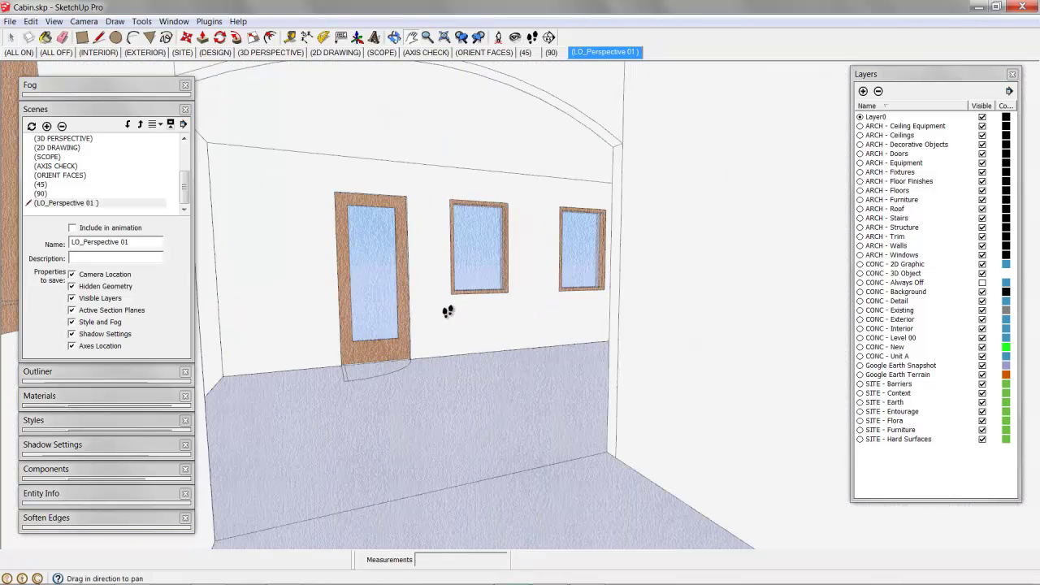
middle_drag(448, 311, 402, 309)
text(w5'6")
key(Return)
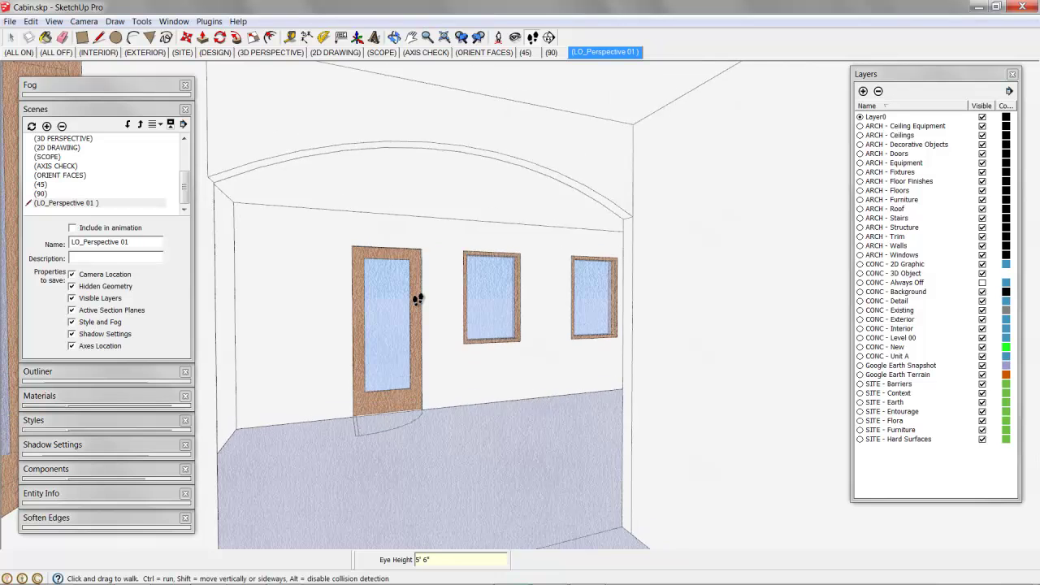
middle_drag(566, 217, 526, 257)
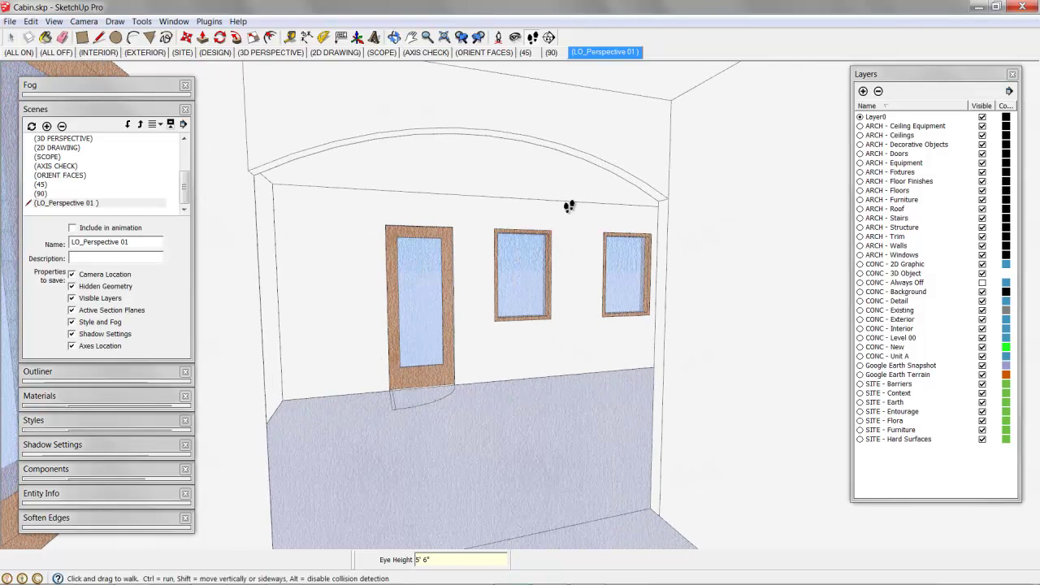
- Add a scene of the current interior view after LO_Perspective 01 and name it LO_Perspective 02
right_click(611, 52)
click(652, 90)
click(85, 242)
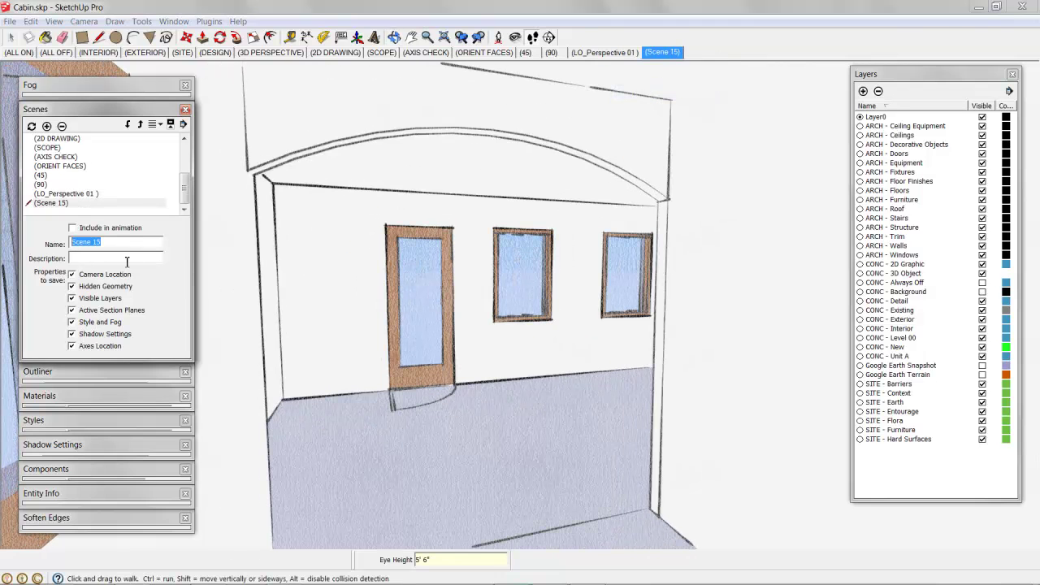
text(LO_Perspective 02)
key(Return)
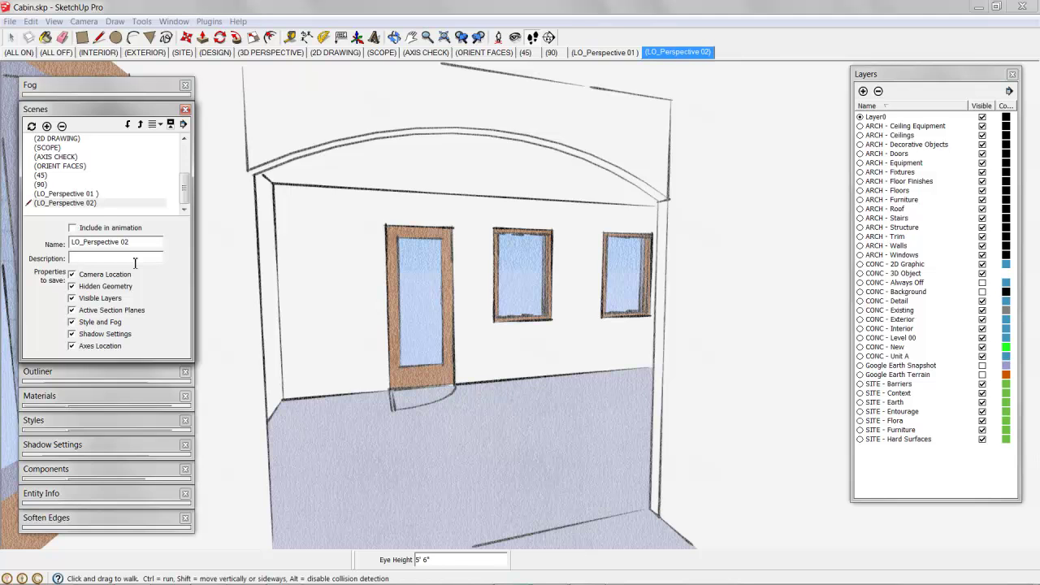
- Check the LO_Perspective 01 and LO_Perspective 02 scenes in turn and save the model
click(601, 53)
click(678, 52)
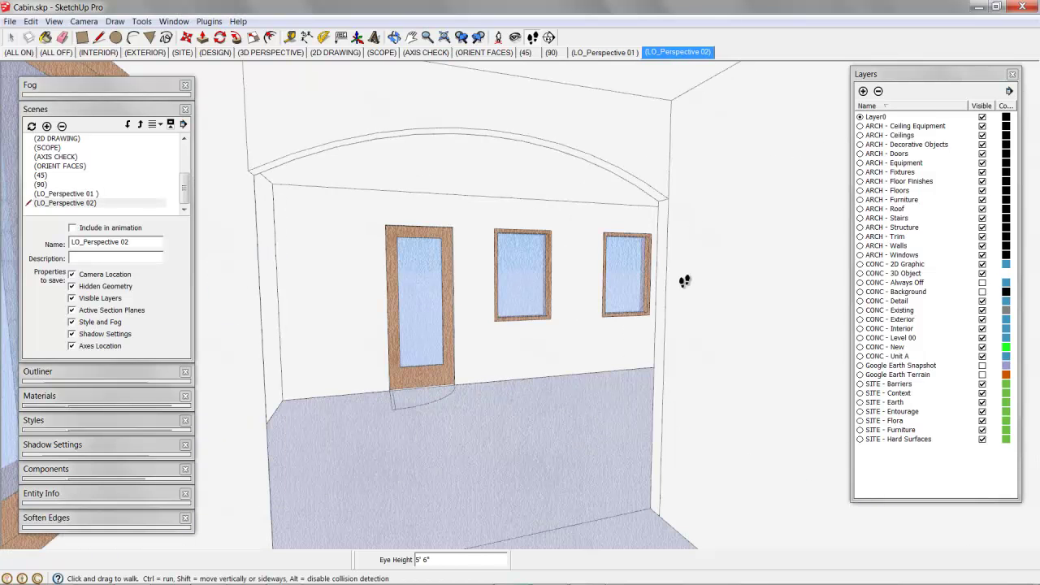
click(10, 21)
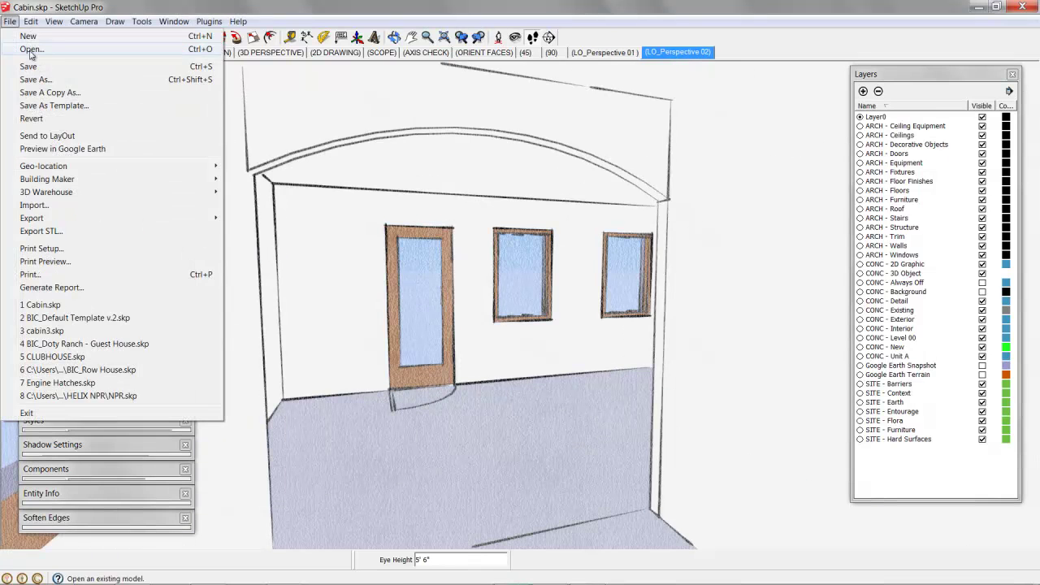
click(52, 67)
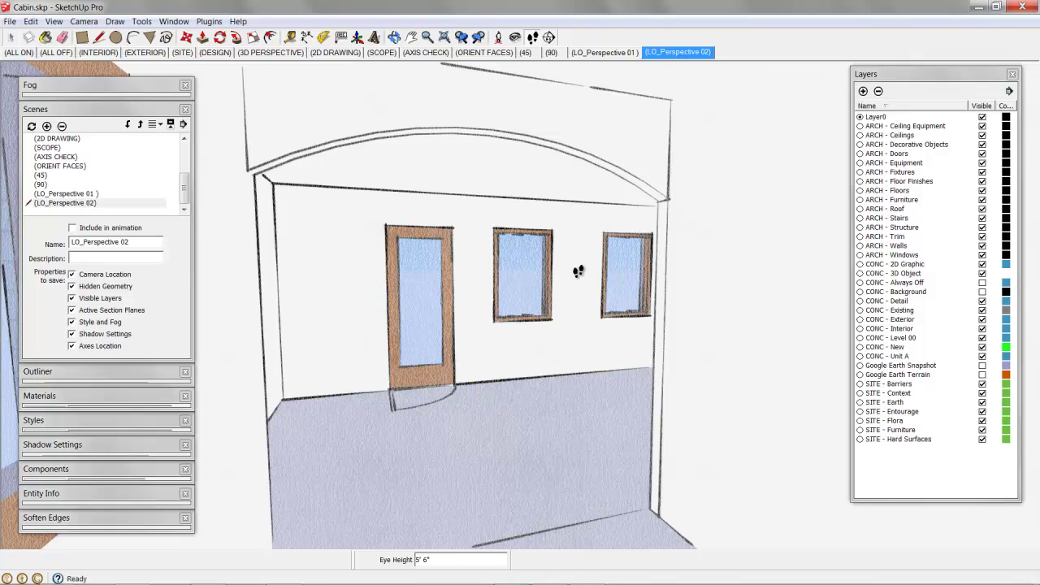
- View the cabin from outside and apply the 2D DRAWING scene's black-and-white style
shift+middle_drag(577, 299, 475, 234)
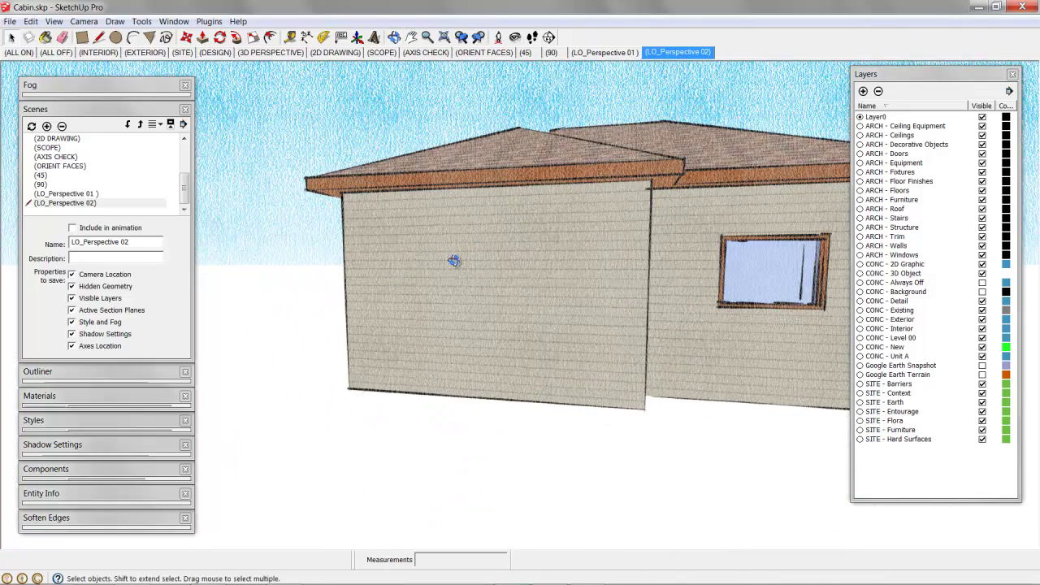
middle_drag(399, 259, 650, 275)
shift+middle_drag(651, 275, 657, 279)
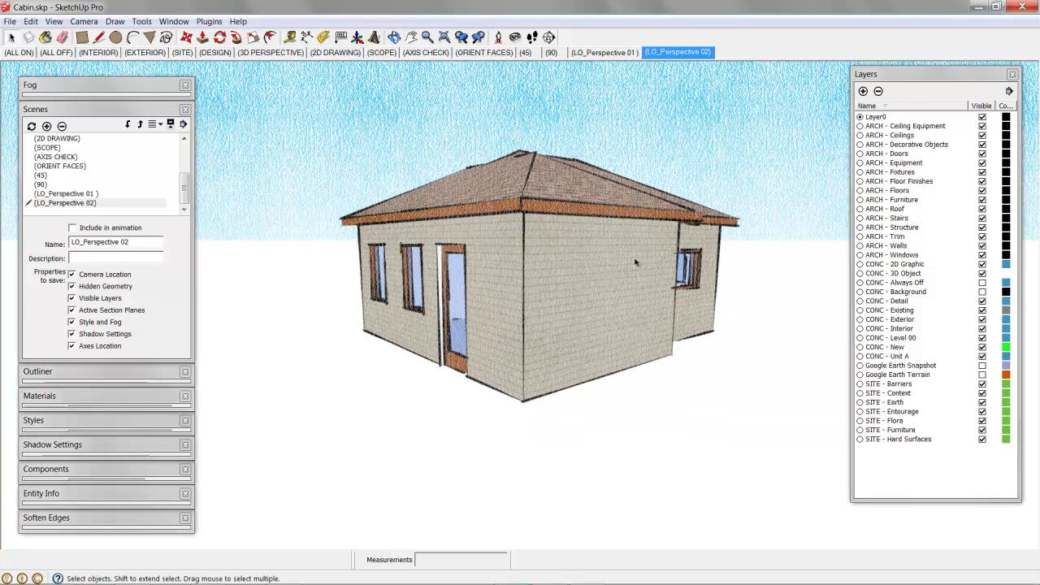
middle_drag(569, 206, 685, 232)
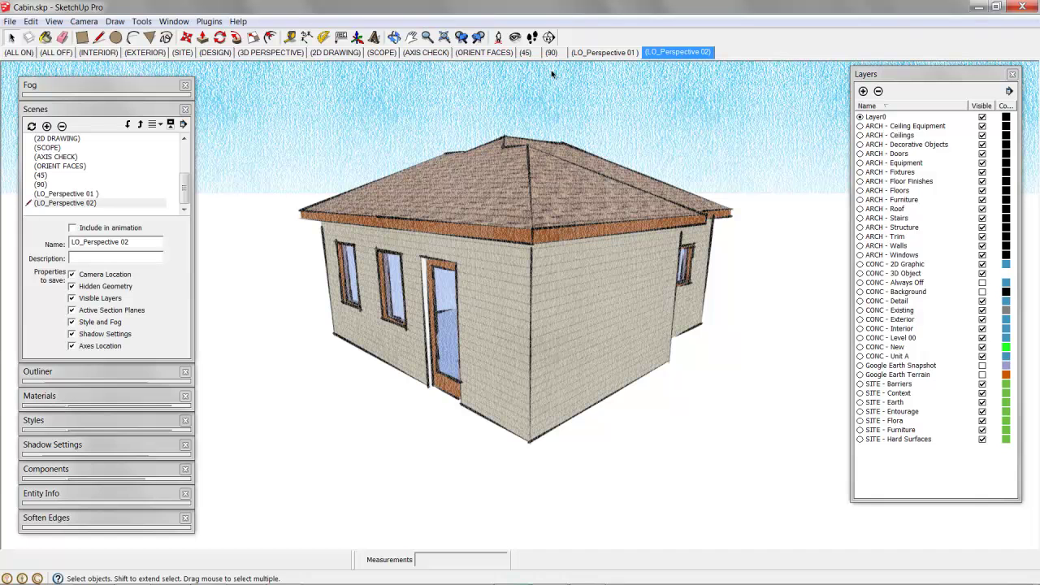
mouse_move(590, 249)
middle_down()
mouse_move(618, 268)
mouse_move(601, 286)
mouse_move(461, 138)
middle_up()
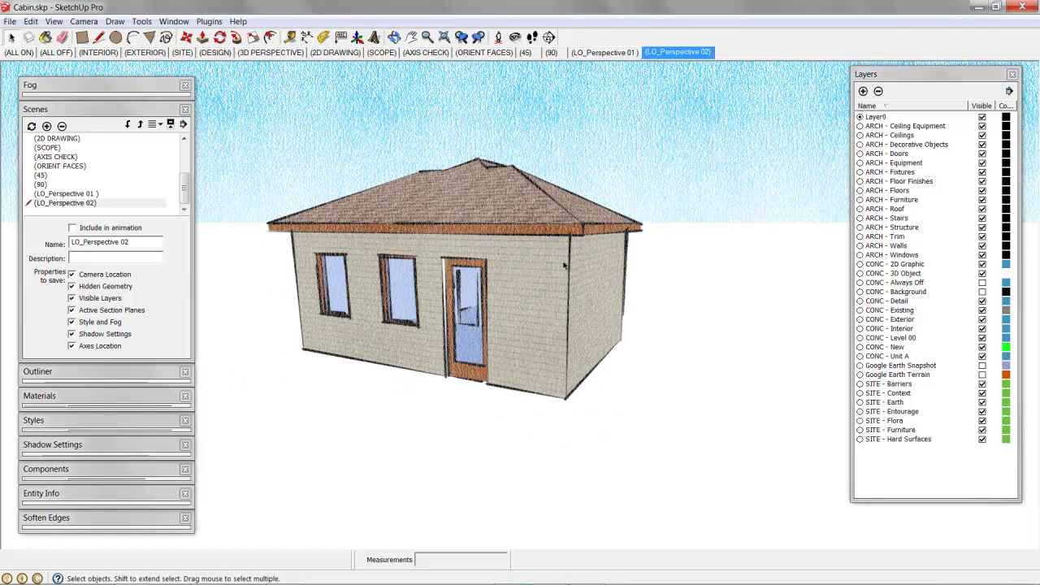
click(334, 52)
middle_drag(442, 317, 508, 258)
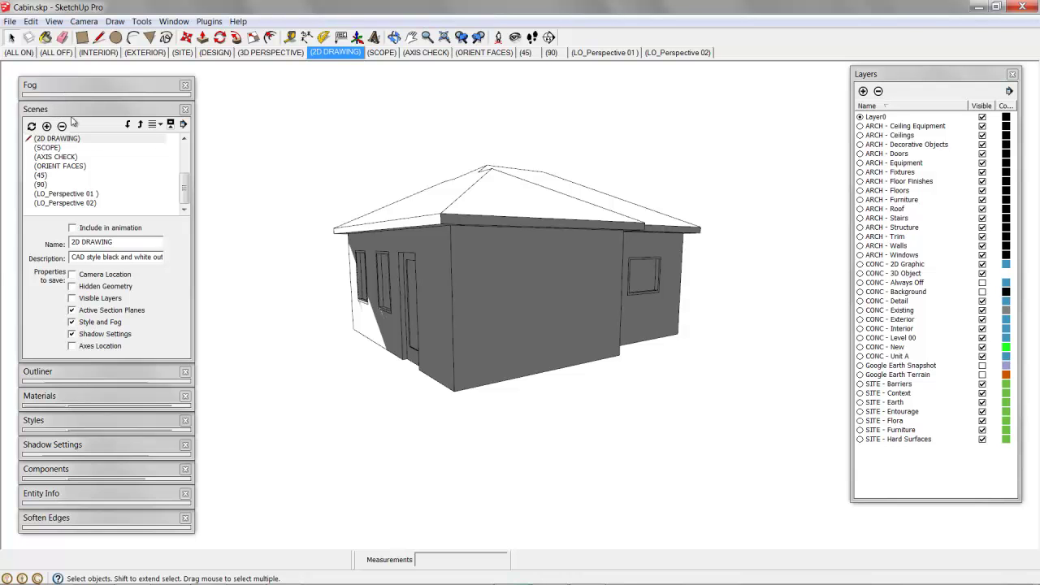
middle_drag(421, 247, 691, 268)
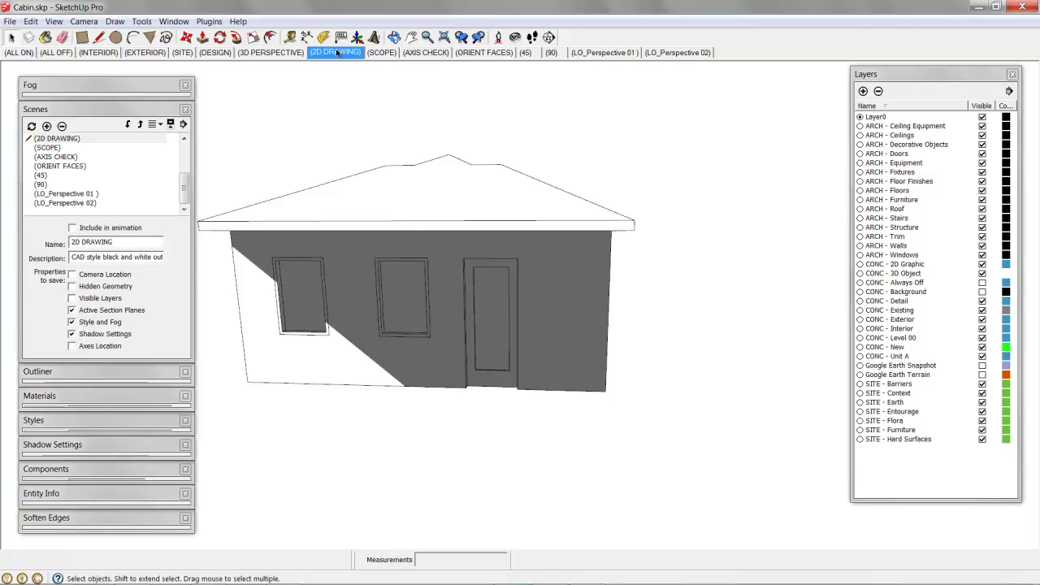
- Align the view to the front wall face with the door and two windows, in parallel projection
middle_drag(414, 223, 453, 191)
click(452, 248)
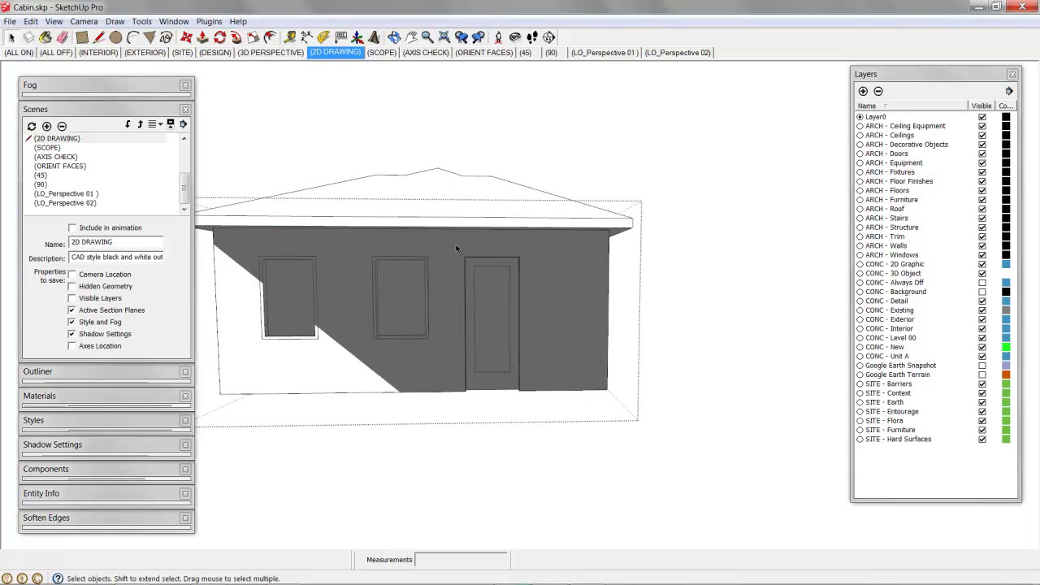
right_click(444, 243)
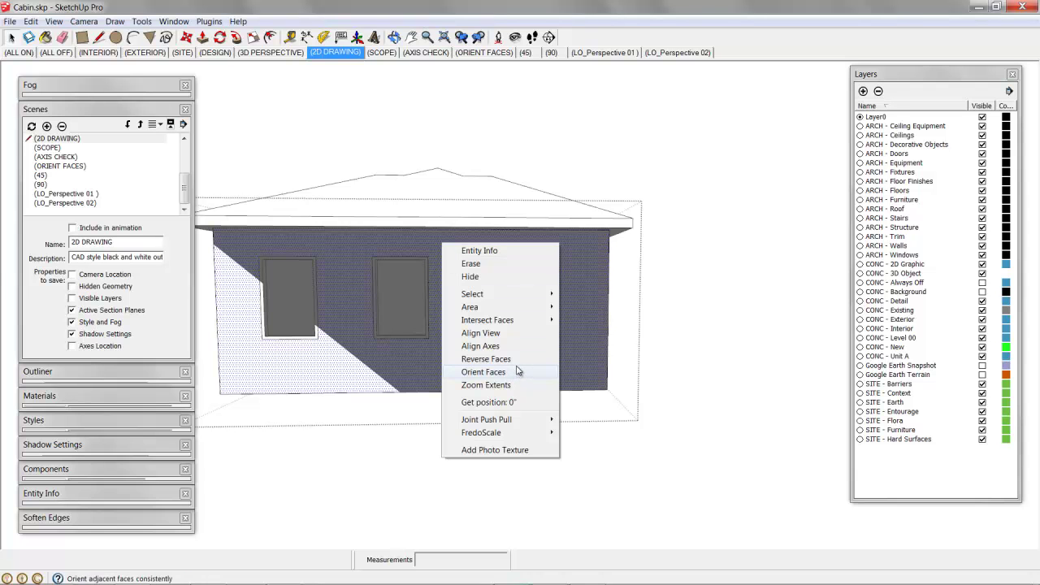
click(517, 334)
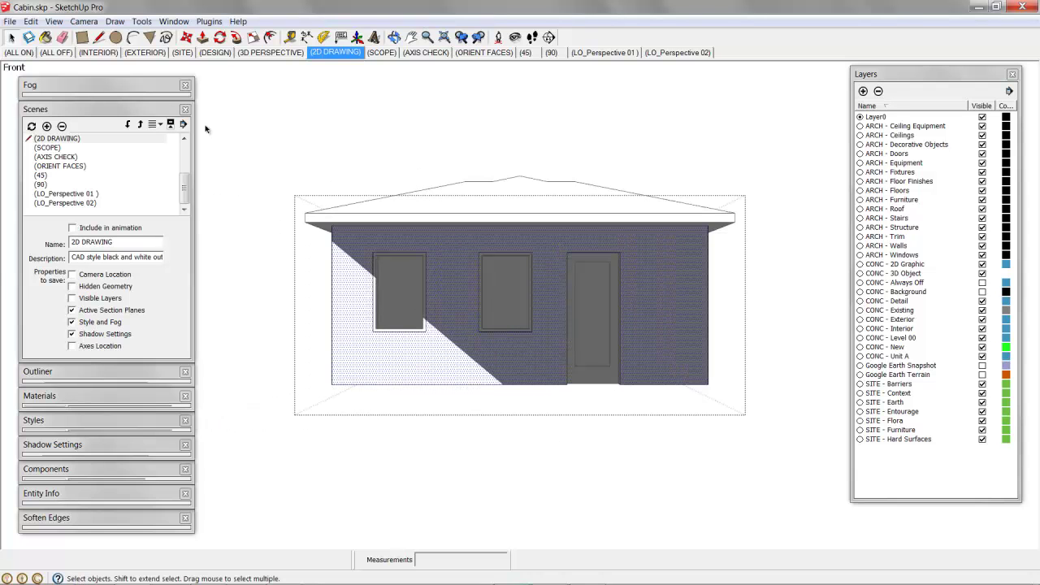
click(83, 21)
click(122, 81)
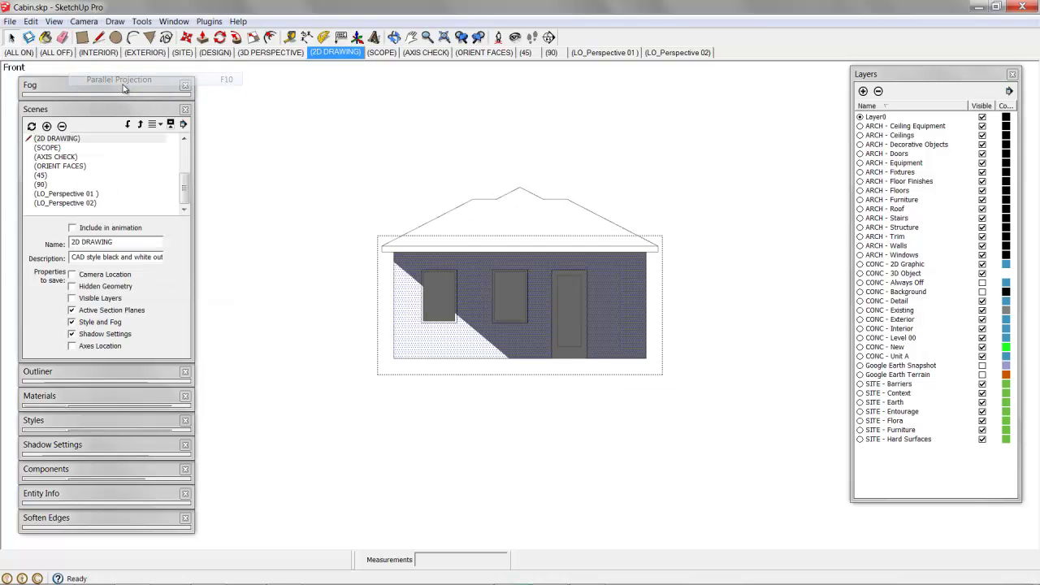
scroll(623, 270, up, 2)
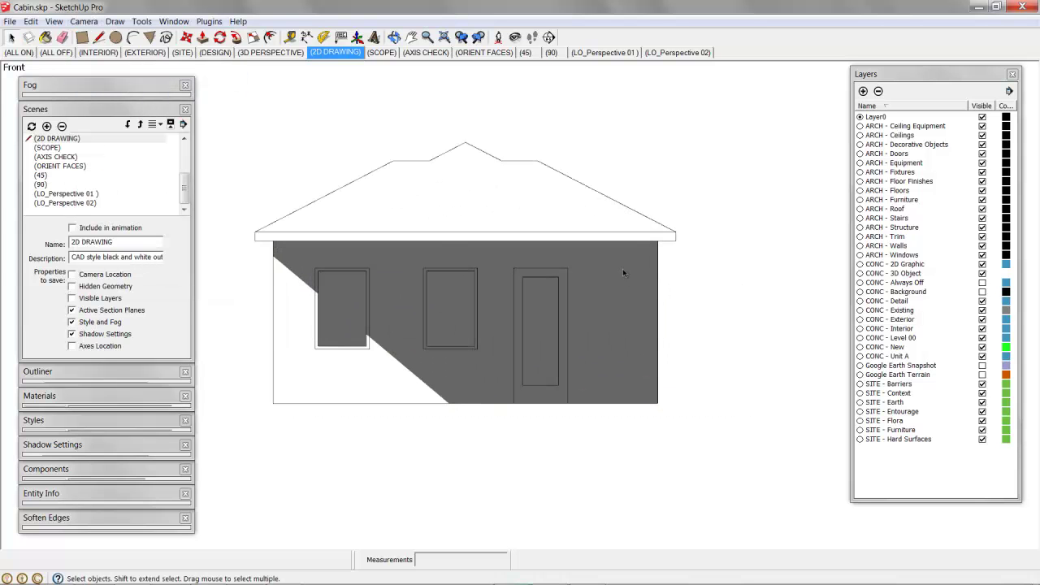
- Set the shadow time to 01:16 PM for the front elevation and enlarge the elevation in the view
click(55, 111)
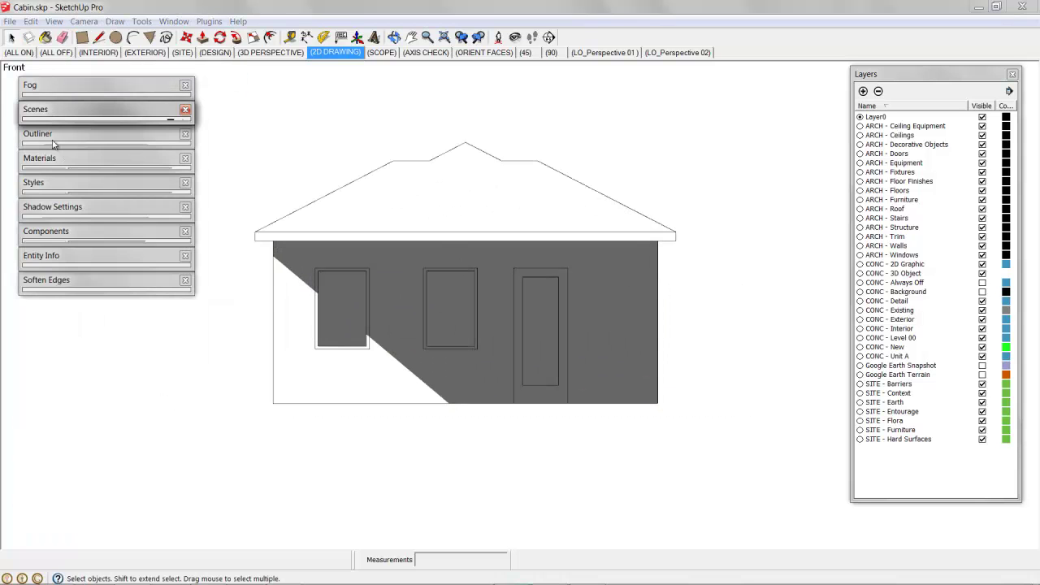
click(51, 207)
drag(102, 241, 95, 265)
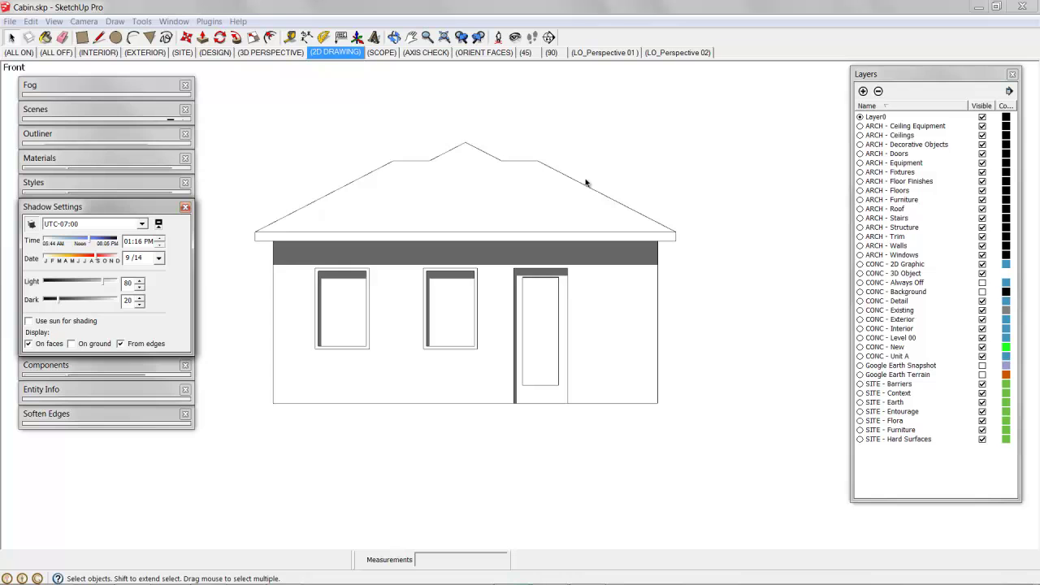
click(429, 9)
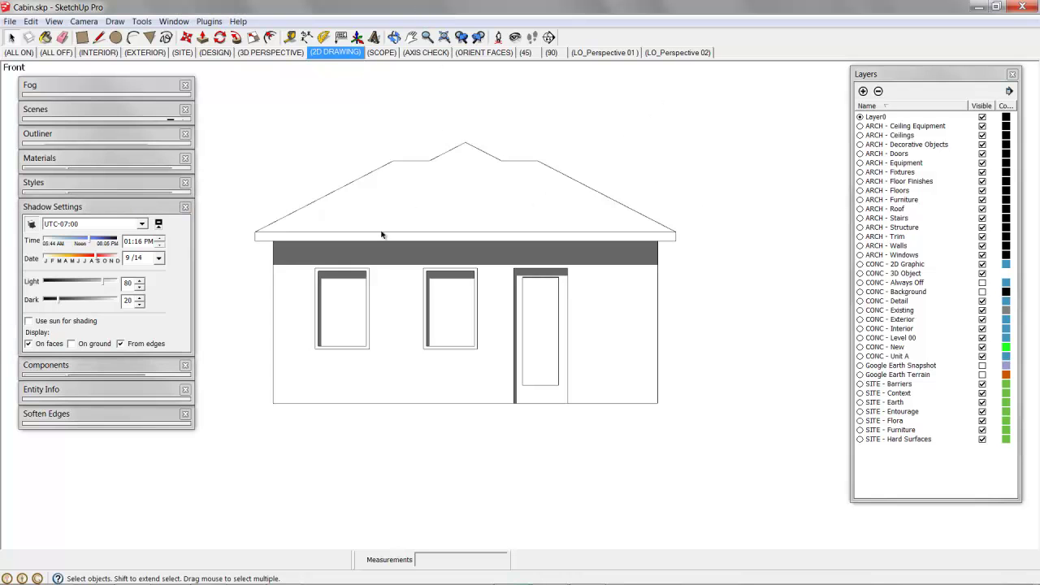
scroll(370, 235, up, 3)
- Add a scene after LO_Perspective 02 and name it LO_Elevation - Front
right_click(687, 57)
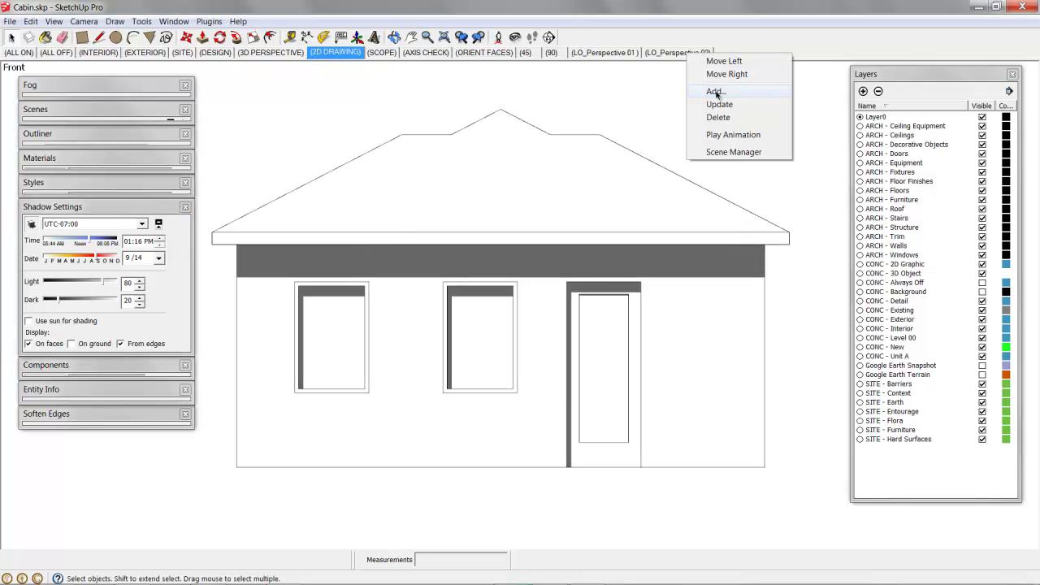
click(717, 92)
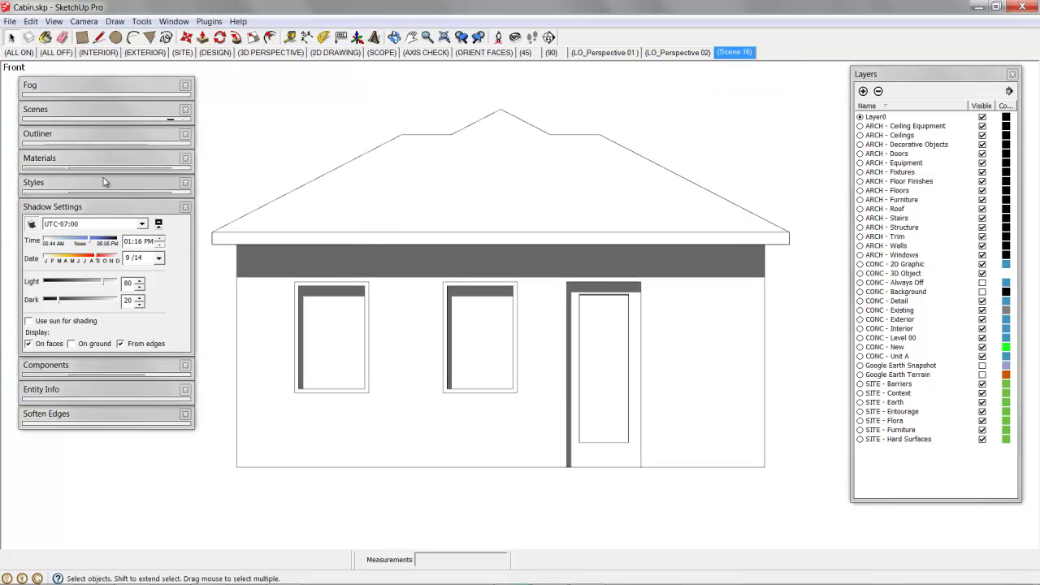
click(64, 208)
click(38, 114)
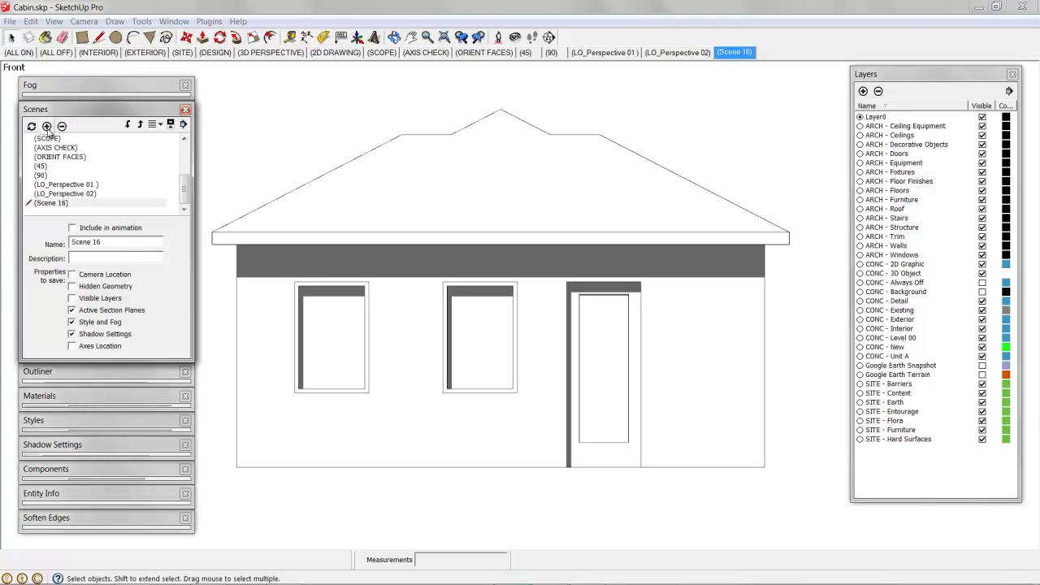
drag(110, 247, 67, 247)
text(LO_Elevation - Front)
key(Return)
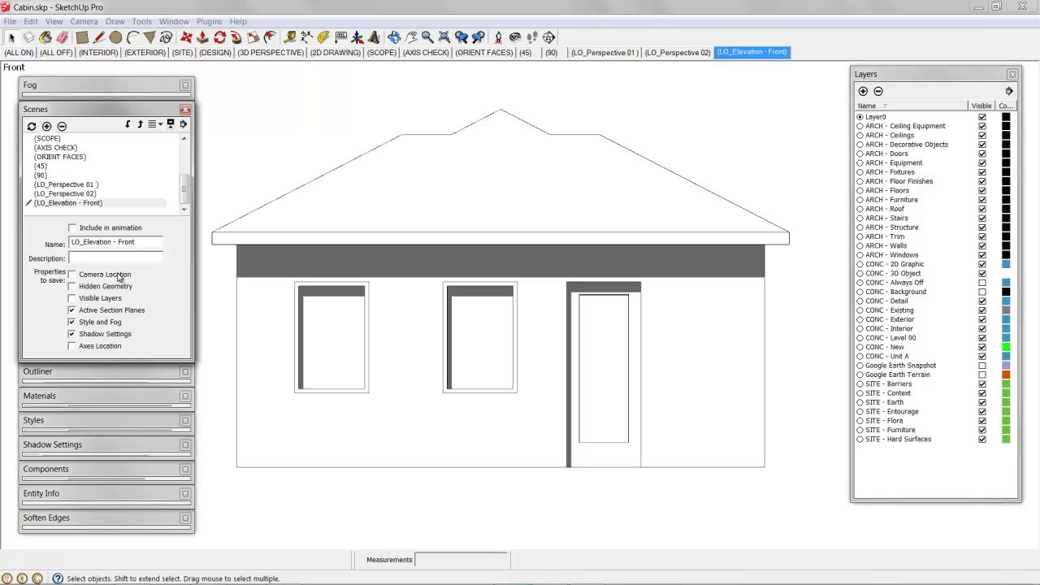
- Make the front elevation scene also save its camera location, hidden geometry, visible layers and axes location
click(71, 274)
click(72, 286)
click(71, 298)
click(72, 346)
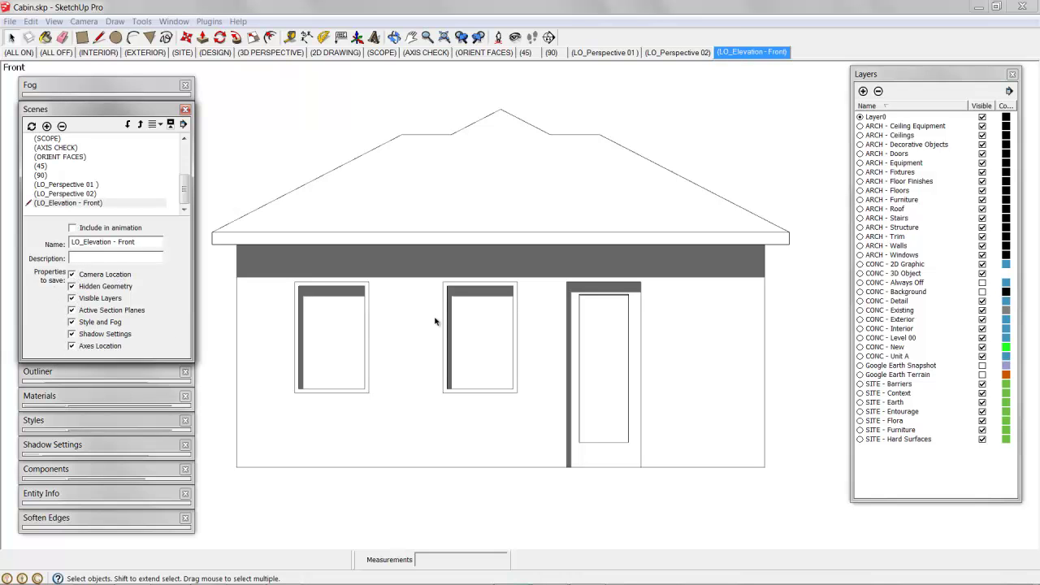
- Check the LO_Perspective 01, LO_Perspective 02 and LO_Elevation - Front scenes in turn
click(616, 52)
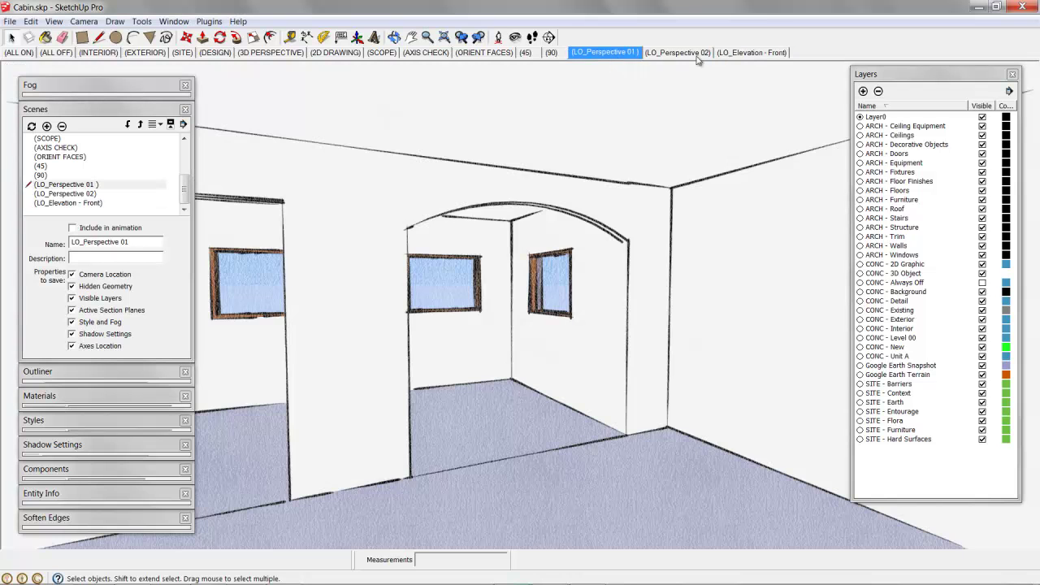
click(699, 53)
click(750, 53)
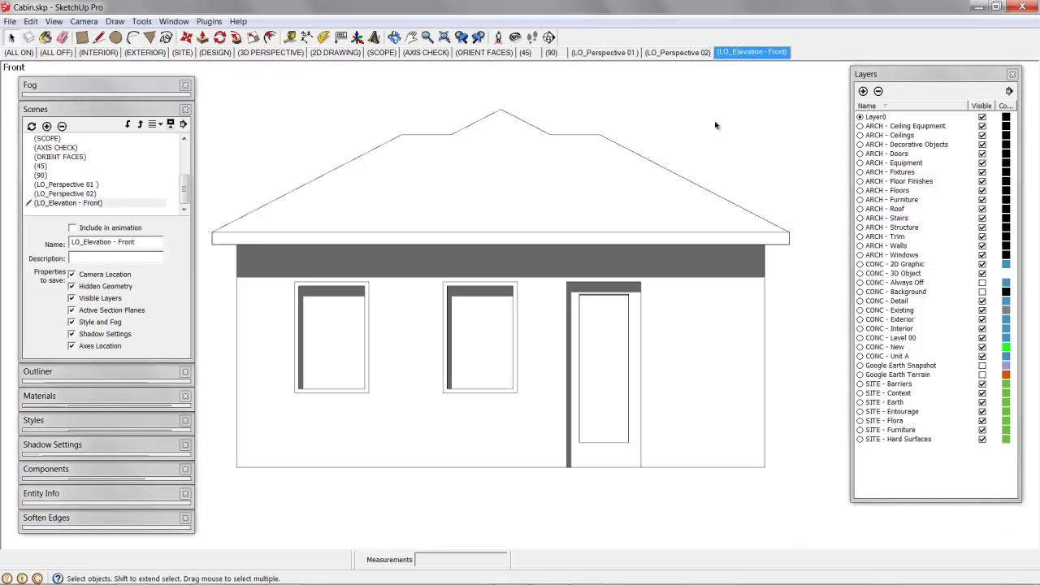
- Align the view to the cabin's blank right side wall face, centre the elevation and leave the group
middle_drag(657, 292, 474, 281)
double_click(454, 280)
click(452, 303)
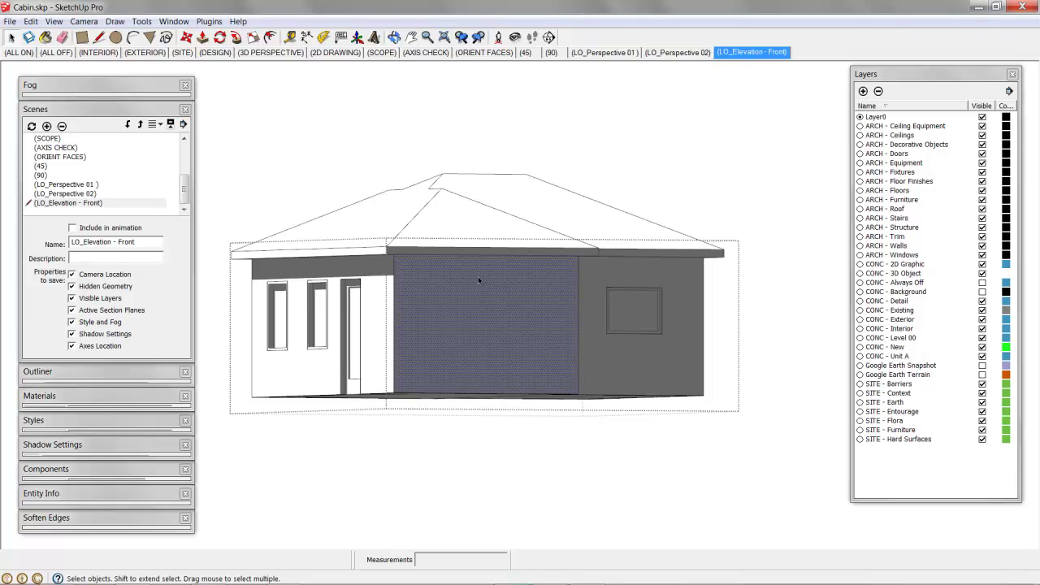
right_click(478, 280)
click(549, 385)
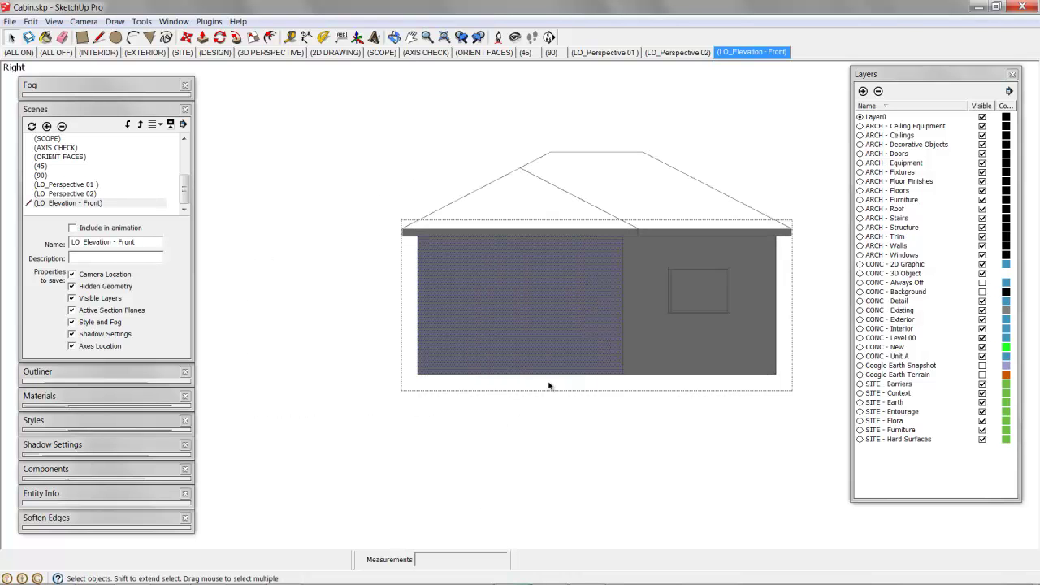
shift+middle_drag(650, 277, 577, 293)
scroll(544, 291, up, 3)
key(Escape)
key(Escape)
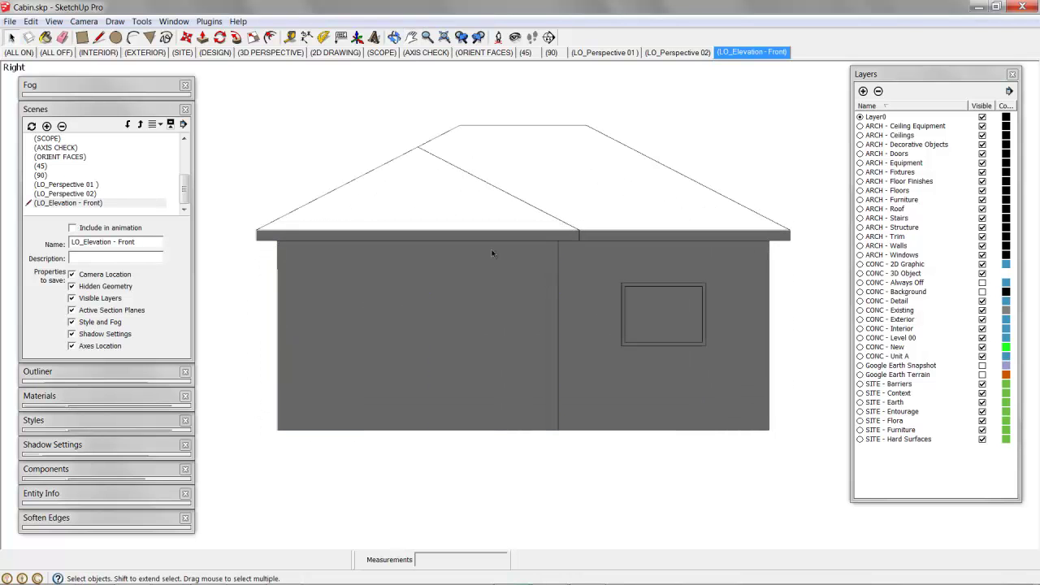
- Close the Fog settings and set the shadow time to 08:55 AM for the right side elevation
click(66, 86)
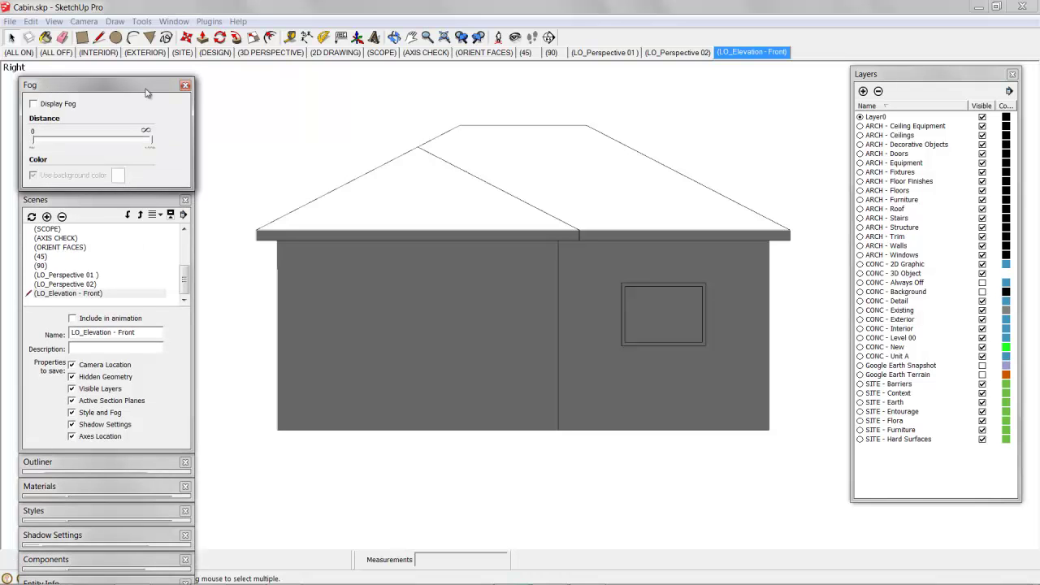
click(185, 85)
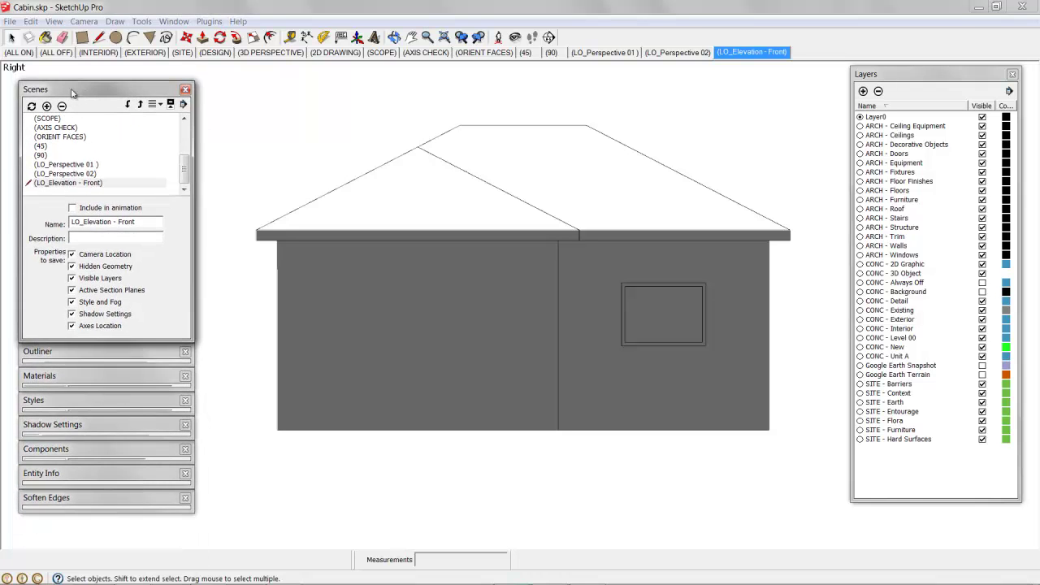
click(71, 90)
click(54, 186)
click(76, 222)
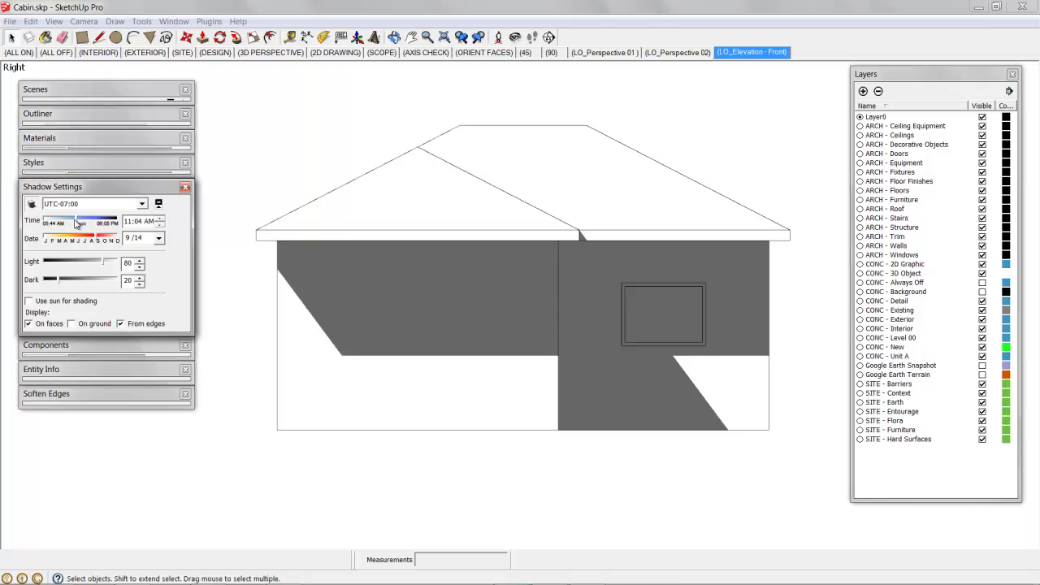
drag(76, 221, 65, 224)
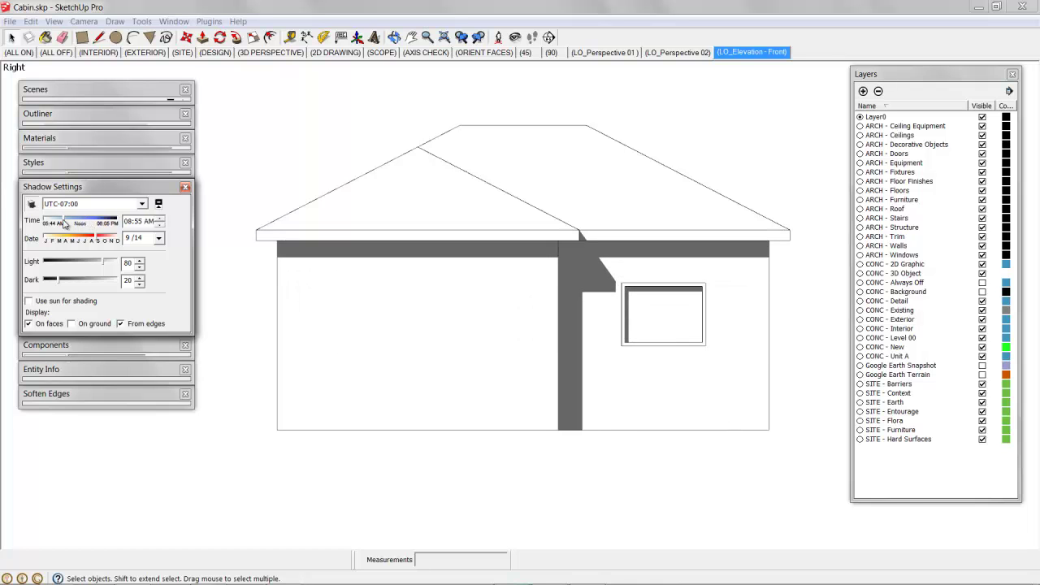
- Add a new scene for the right side elevation and name it LO_Elevation - Side
right_click(759, 53)
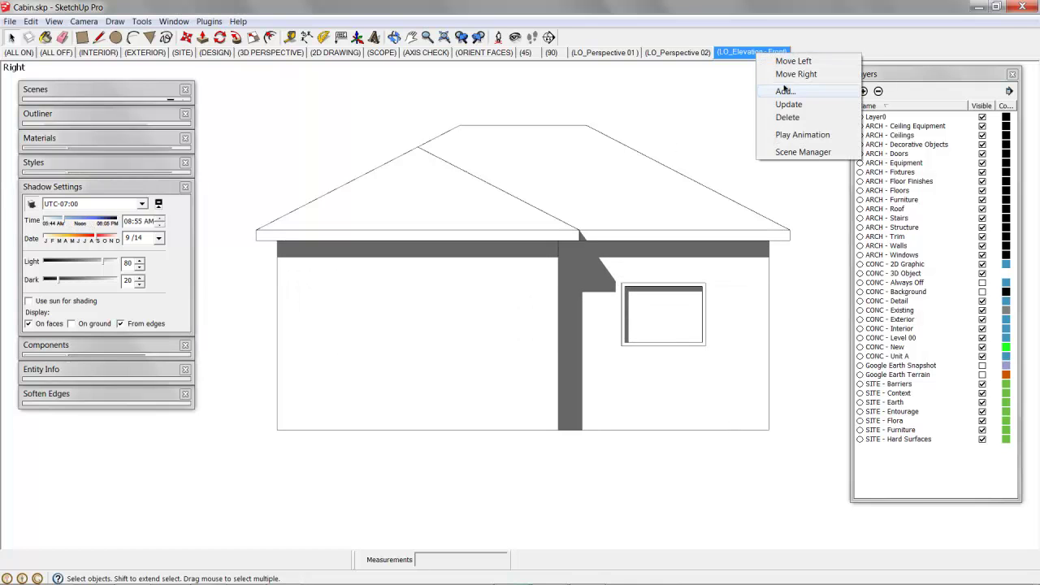
click(785, 90)
click(66, 186)
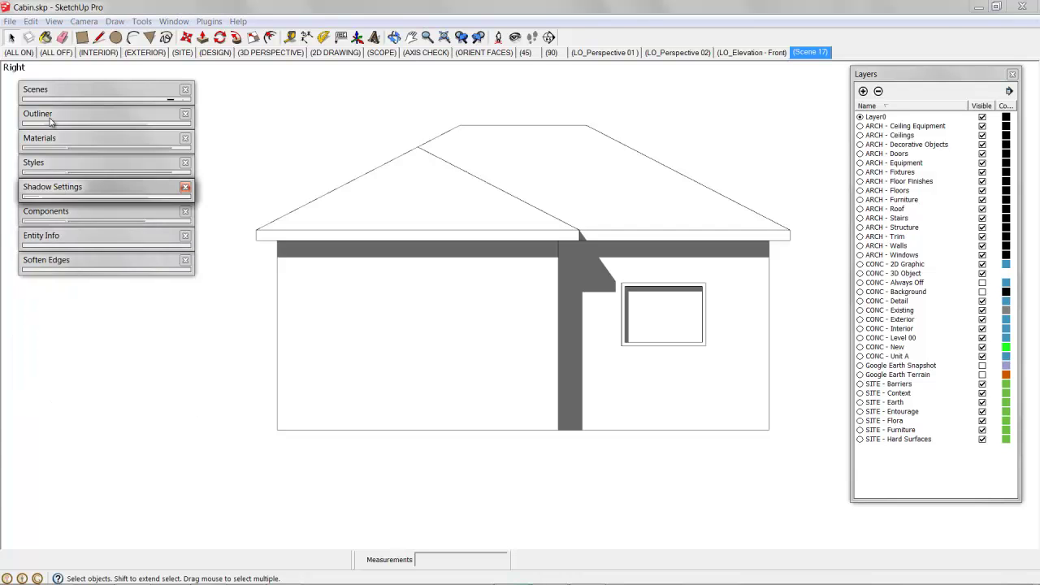
click(56, 91)
triple_click(122, 226)
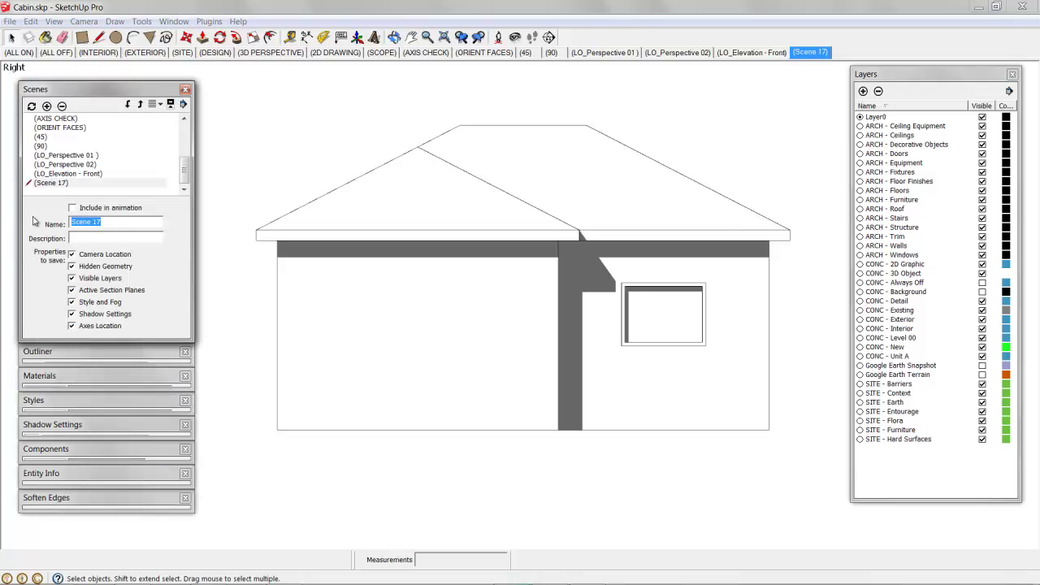
text(LO_Elevation - Side)
key(Return)
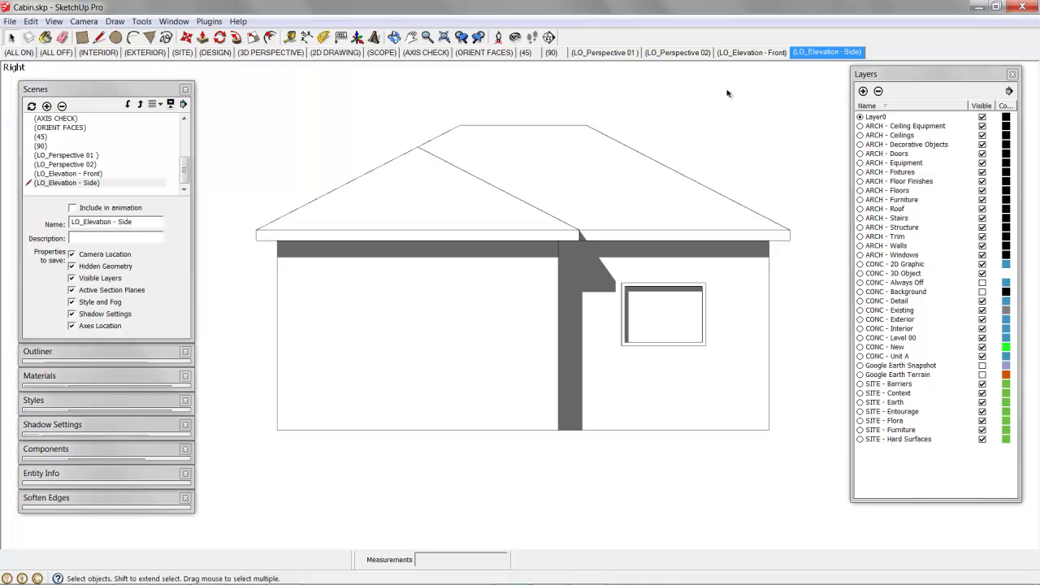
- Check the LO_Perspective 01, LO_Perspective 02, LO_Elevation - Front and LO_Elevation - Side scenes in turn
click(594, 54)
click(683, 53)
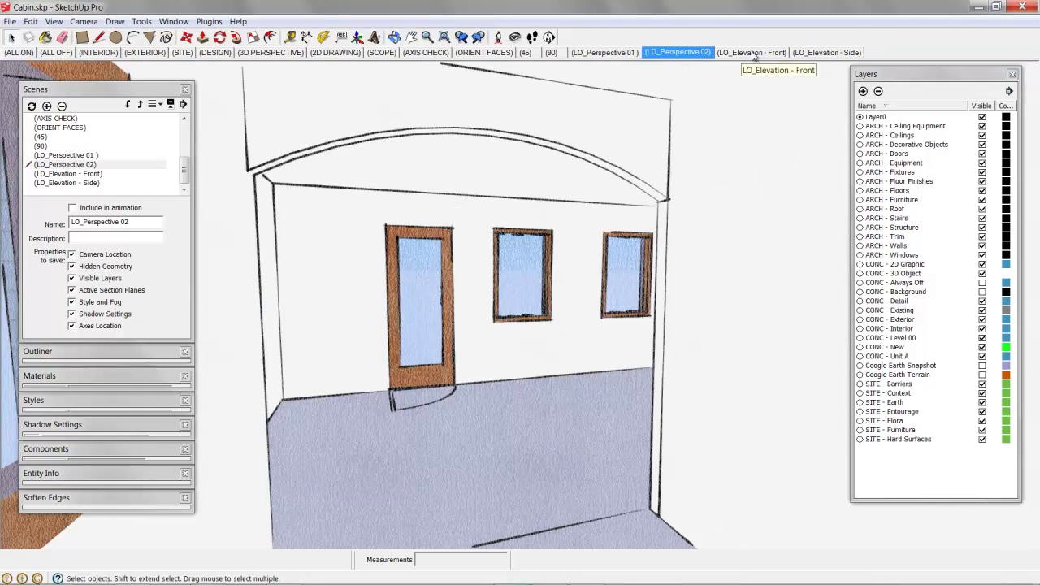
click(755, 53)
click(829, 53)
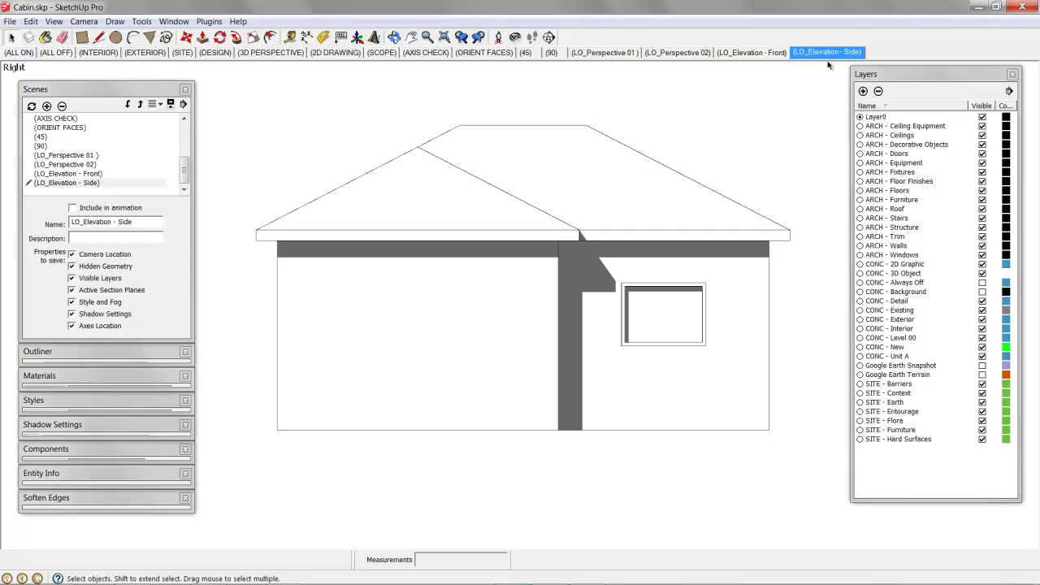
- In the LO_Perspective 01 scene, try the BIC_Final style and switch back to the PRESENTATION style
click(94, 89)
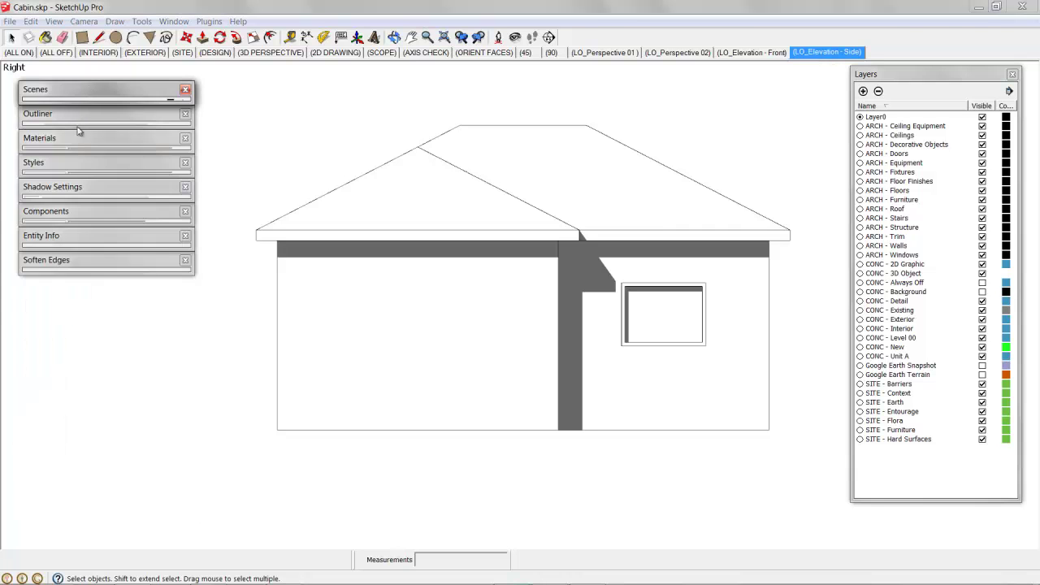
click(54, 165)
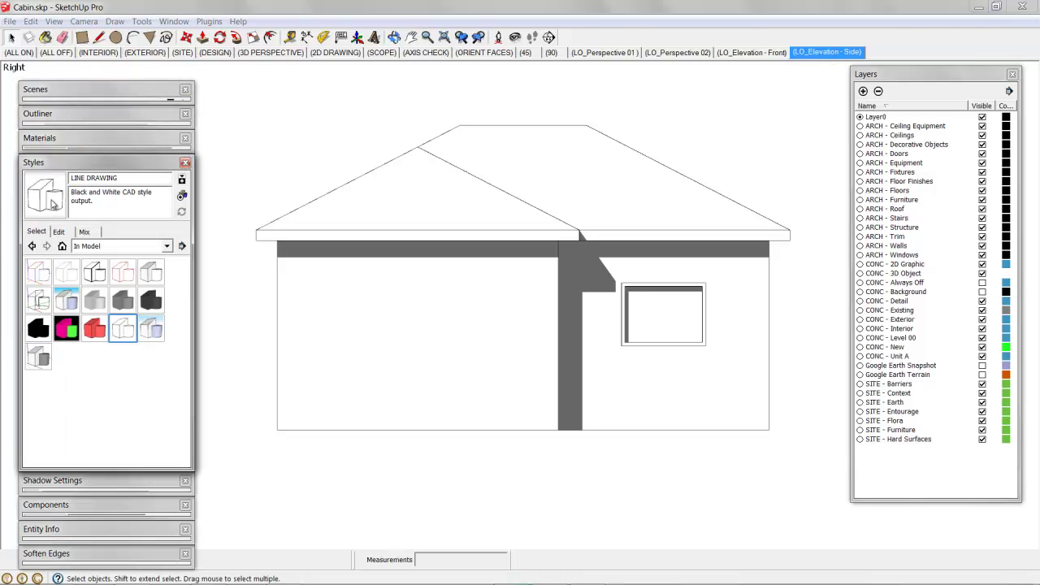
click(606, 54)
click(606, 54)
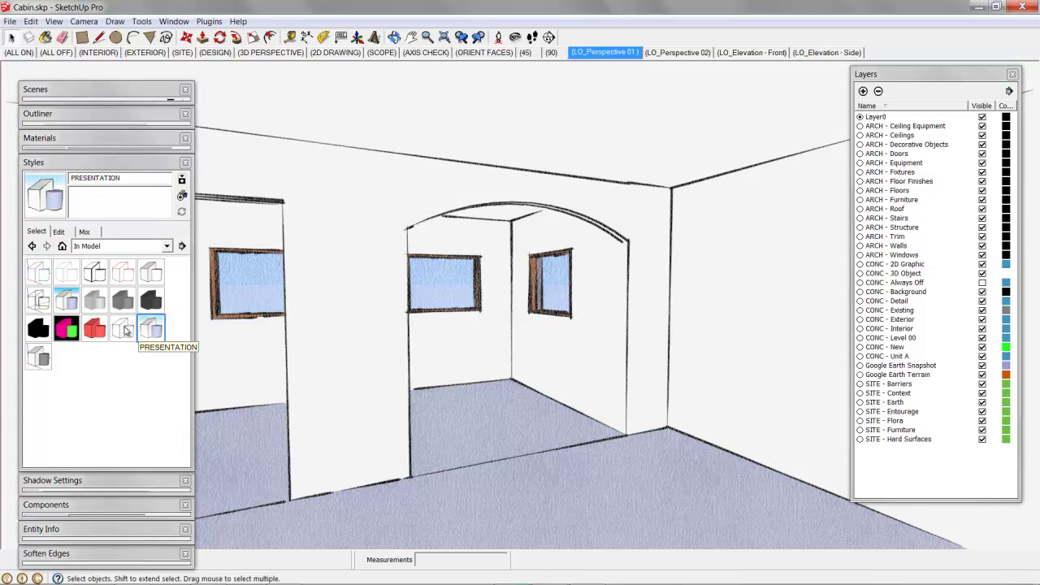
click(69, 301)
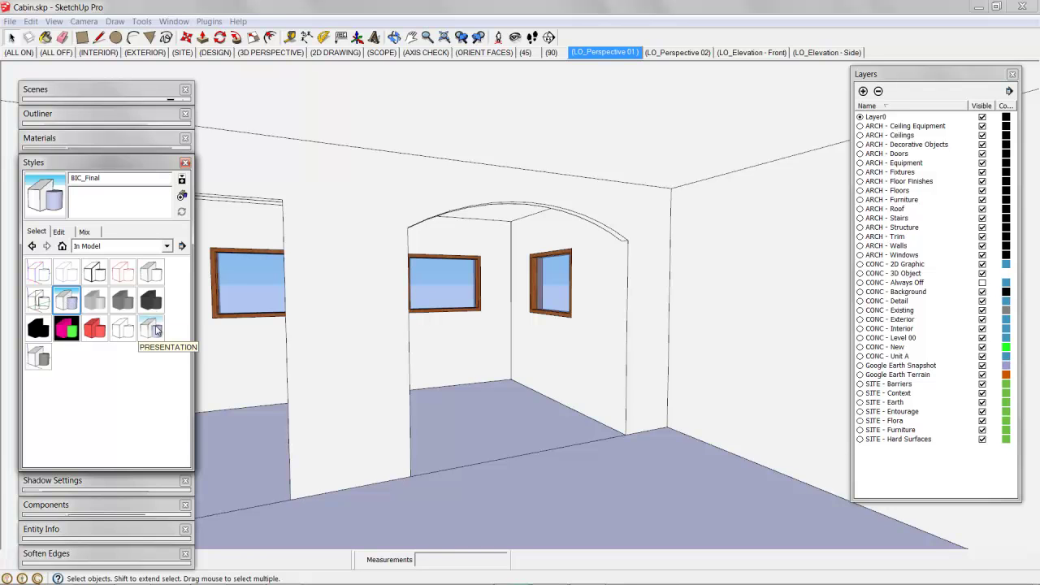
click(151, 328)
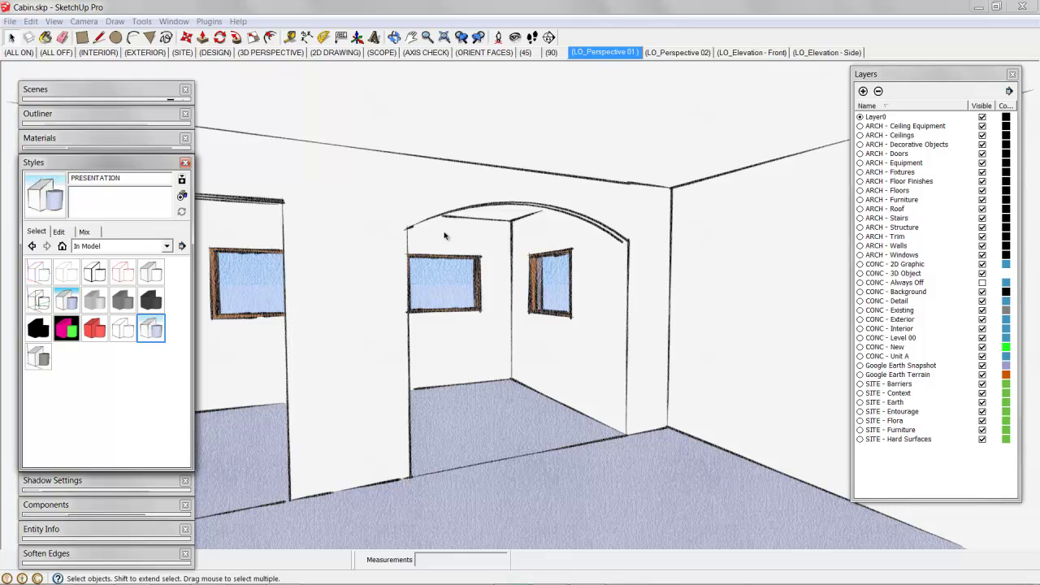
- Compare the styles used by the LO_Perspective 02, LO_Elevation - Front and LO_Elevation - Side scenes
click(691, 53)
click(752, 52)
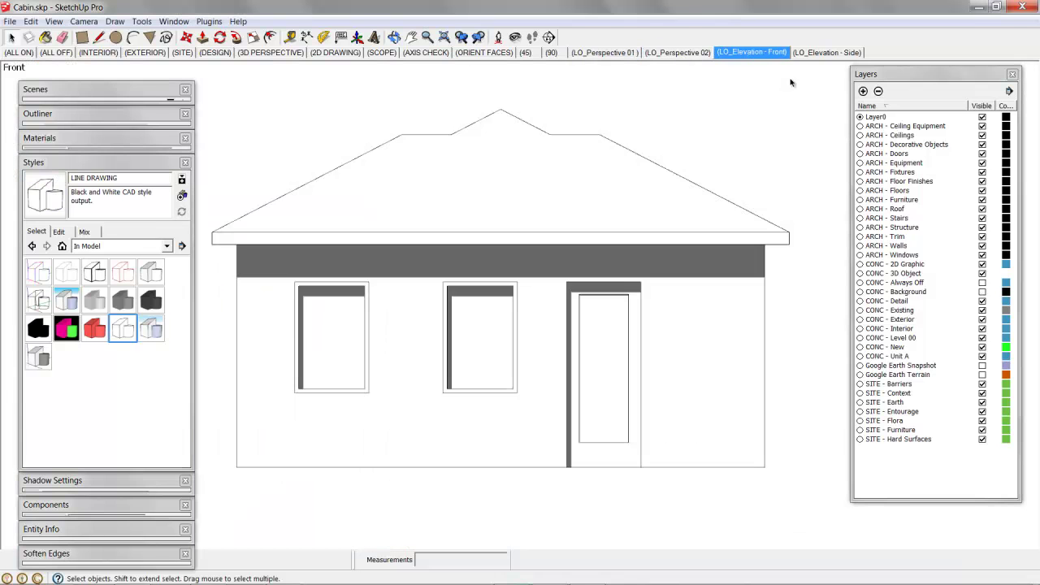
click(833, 53)
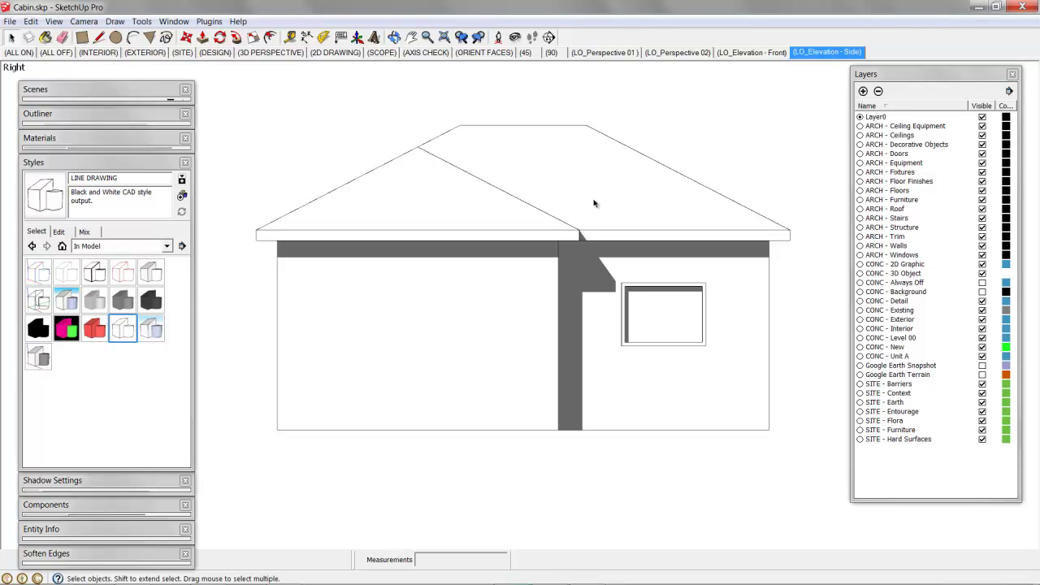
- Orbit out of the side elevation to an angled exterior view of the cabin and turn shadows off
middle_drag(568, 222, 626, 250)
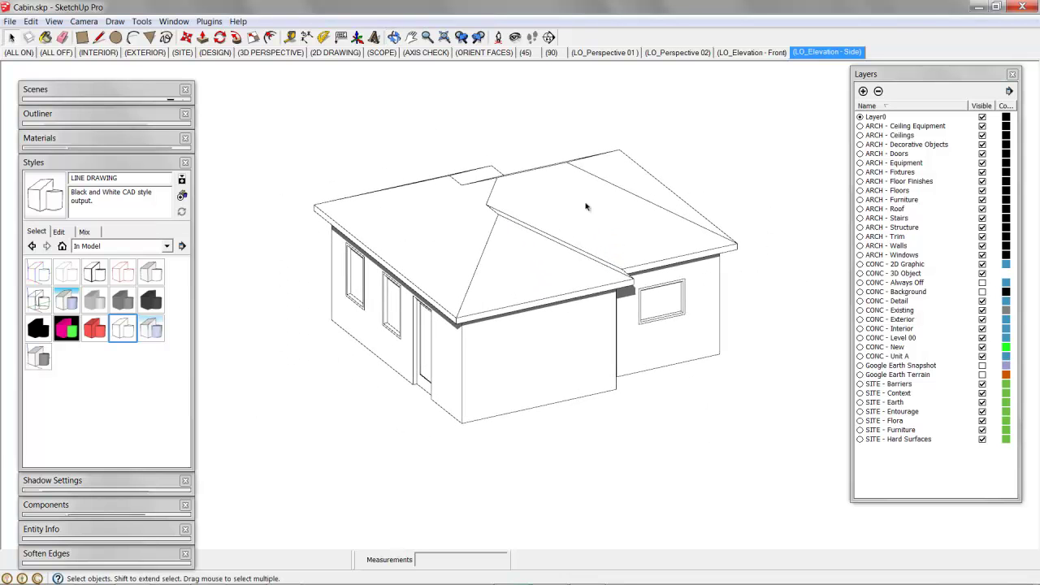
middle_drag(585, 204, 567, 242)
click(827, 52)
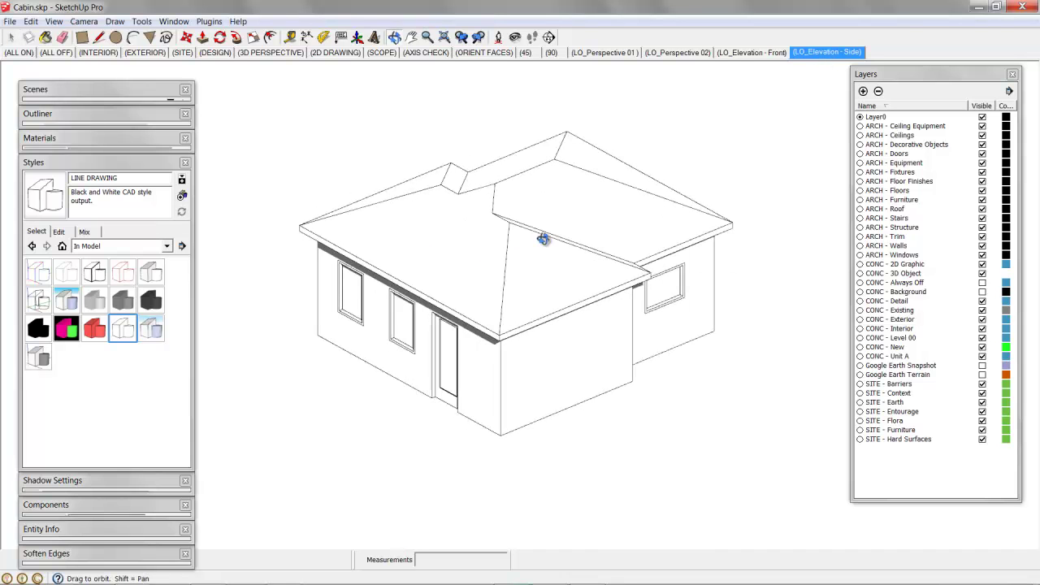
click(60, 163)
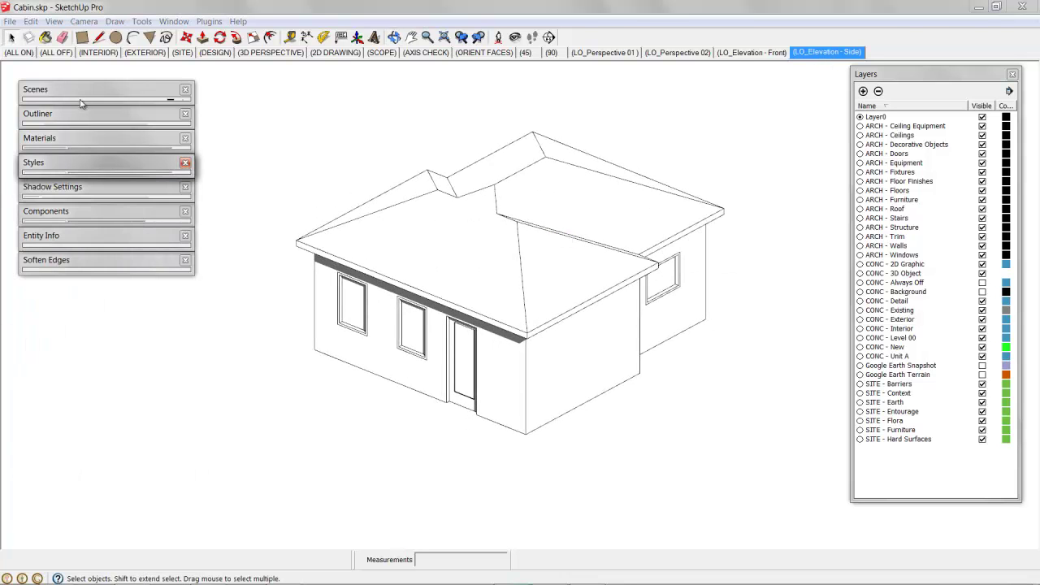
click(59, 188)
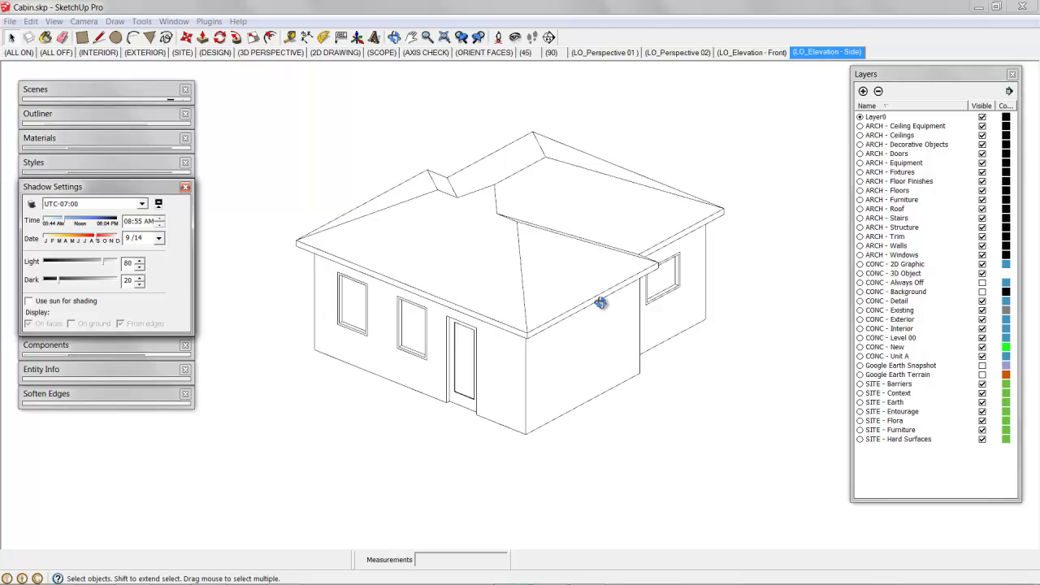
middle_drag(601, 299, 427, 238)
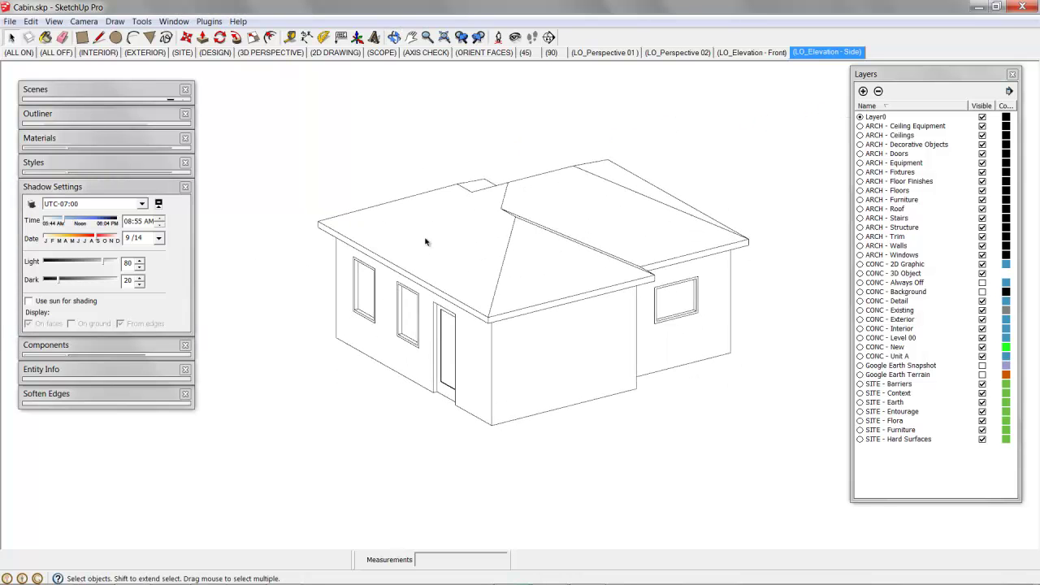
- Show every layer with the ALL ON scene, comparing it briefly against the ALL OFF scene
click(21, 53)
middle_drag(297, 218, 465, 295)
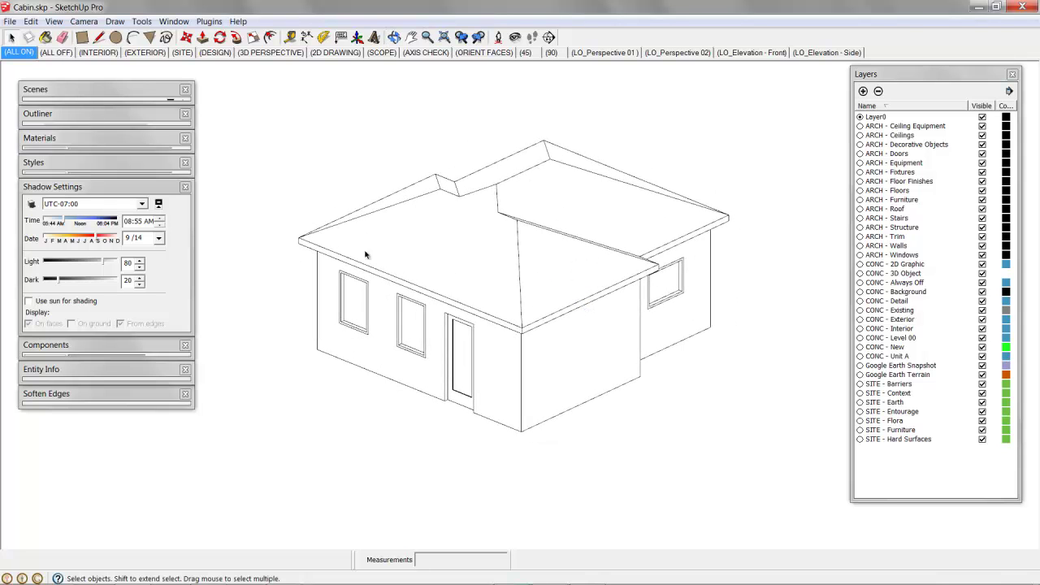
middle_drag(471, 242, 467, 249)
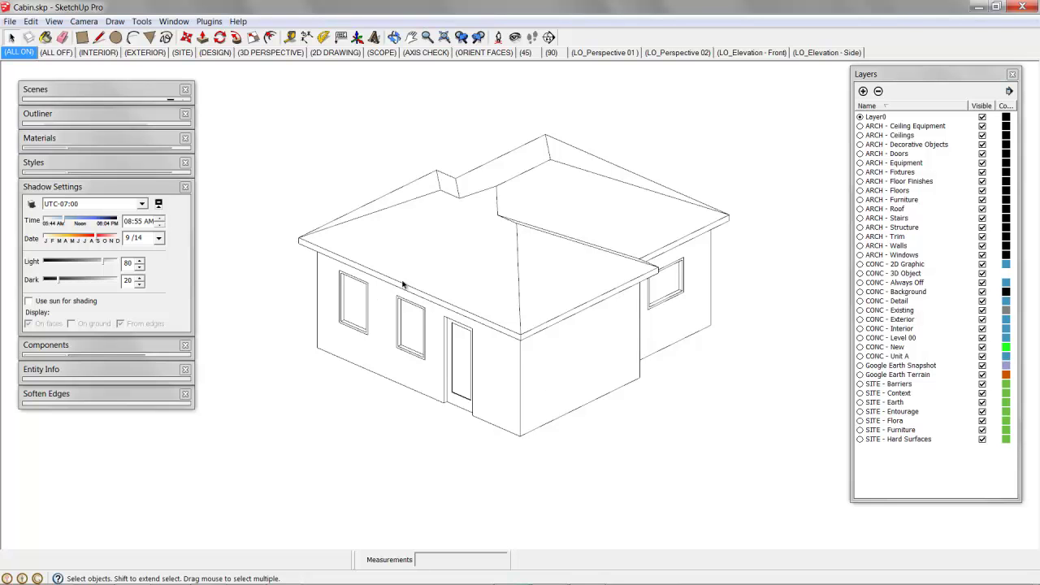
middle_drag(448, 298, 580, 256)
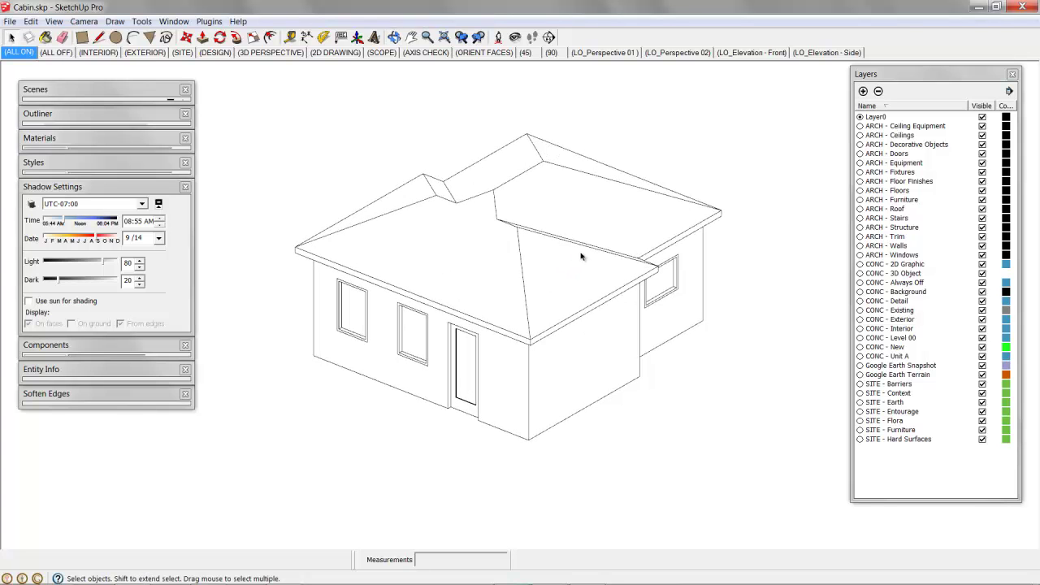
middle_drag(639, 282, 520, 260)
middle_drag(553, 224, 480, 274)
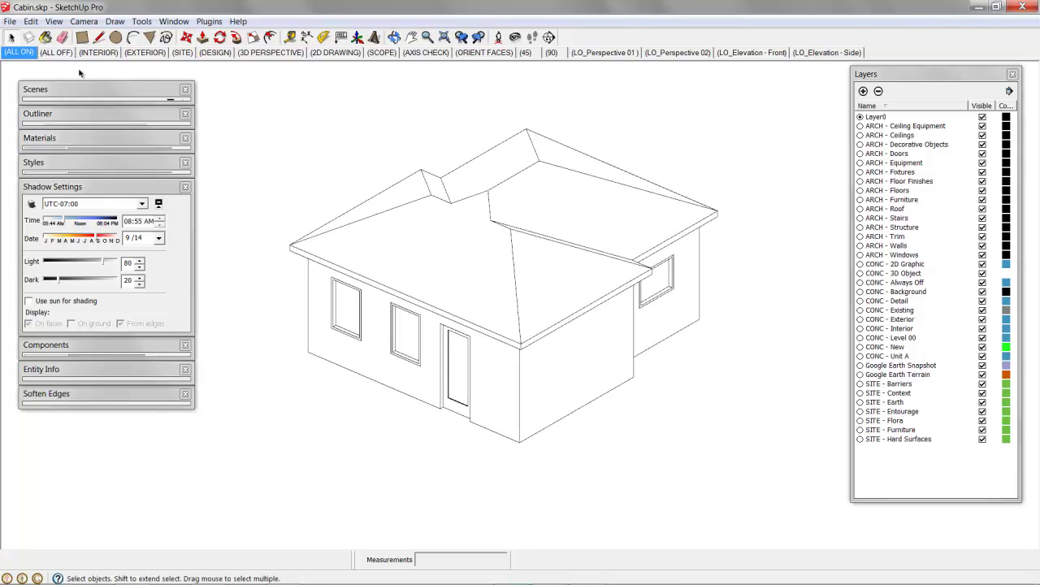
click(61, 53)
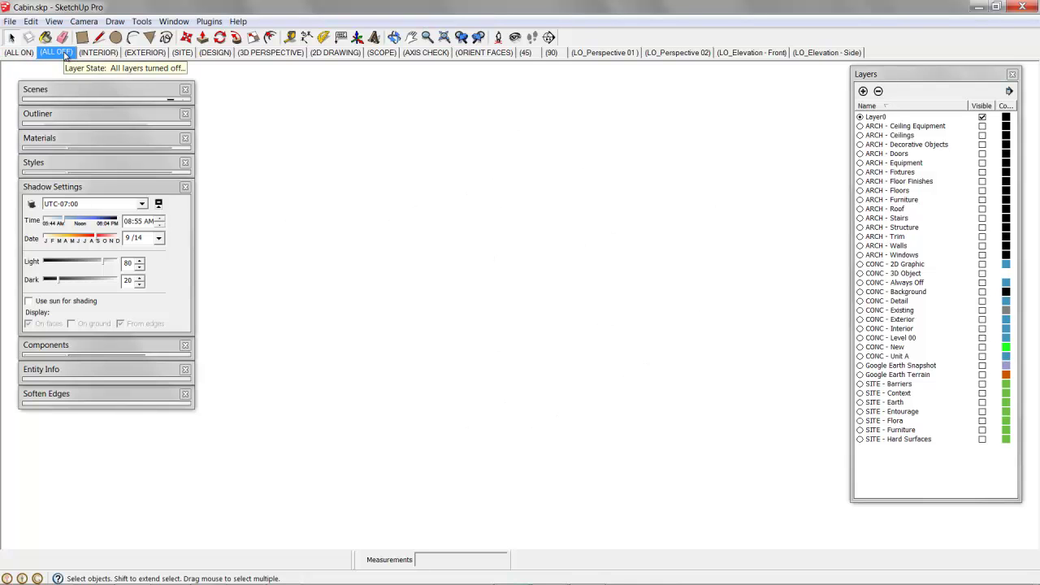
click(19, 52)
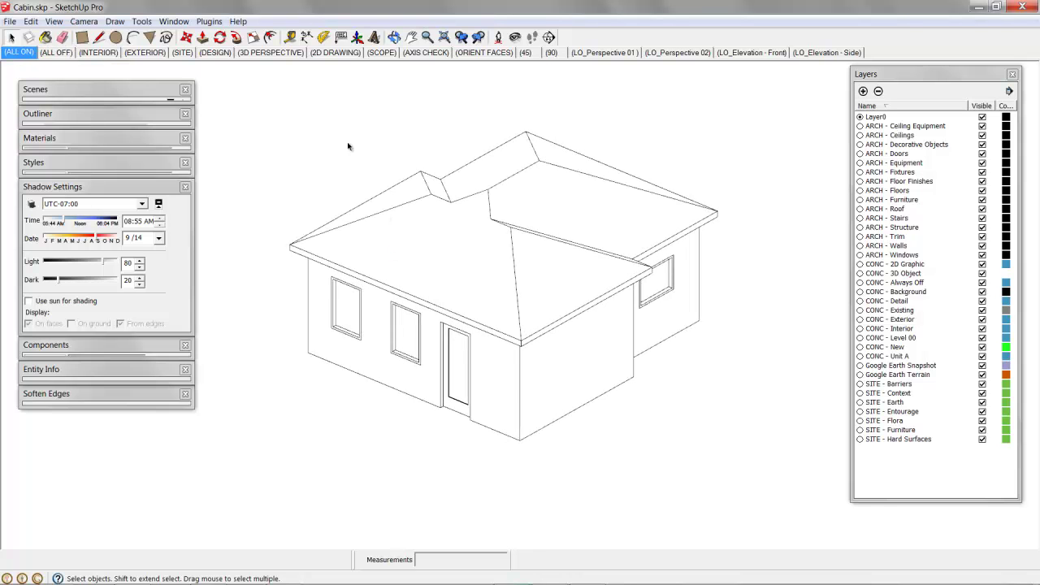
- Place a horizontal section plane through the cabin at window height to cut off the roof
click(550, 37)
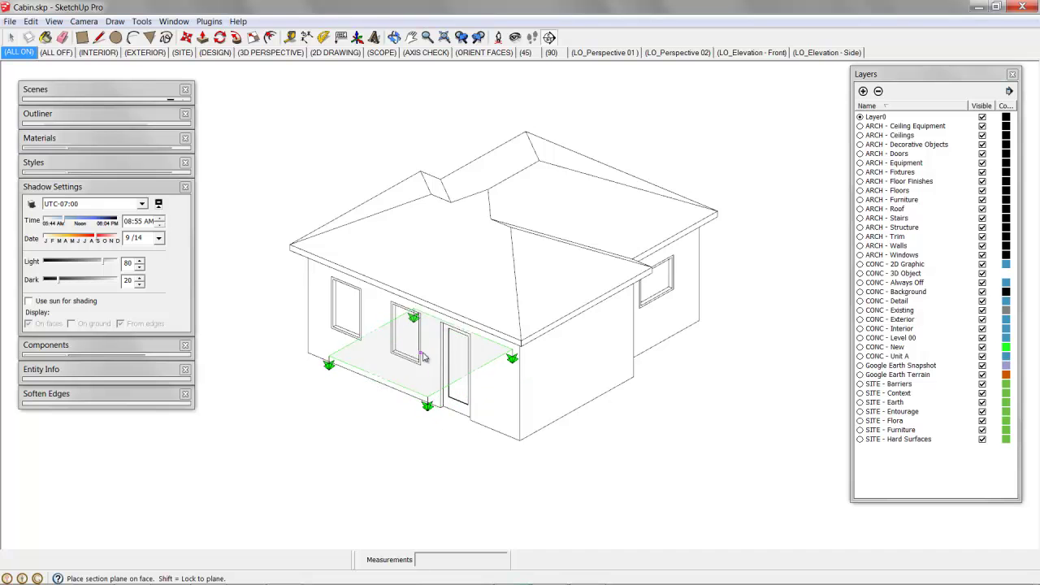
click(422, 358)
middle_drag(456, 374, 480, 350)
scroll(481, 350, down, 2)
shift+middle_drag(480, 349, 480, 341)
- Align the view to the section plane and frame the cabin's floor plan in the drawing area
right_click(515, 201)
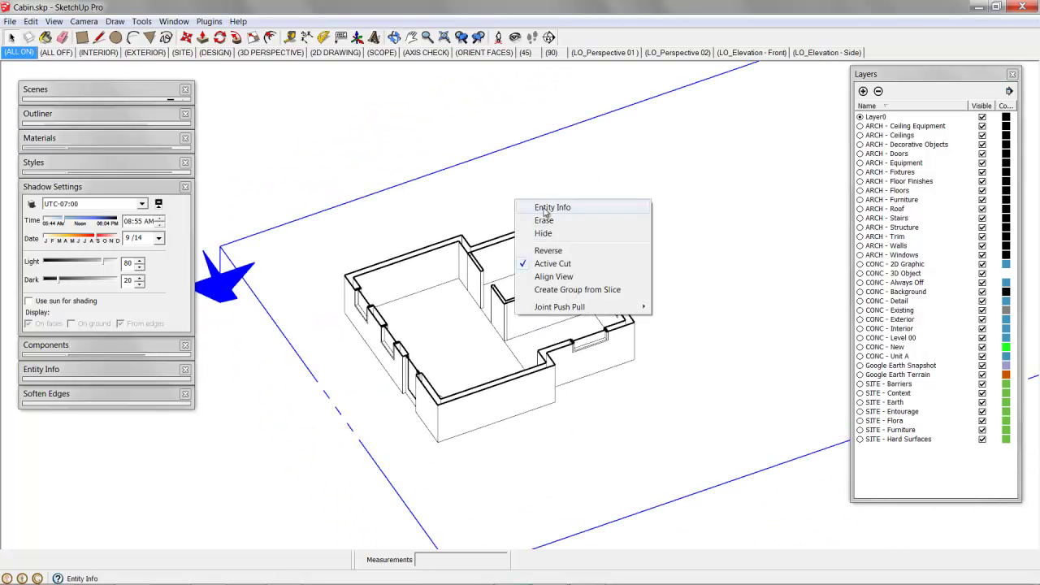
click(552, 276)
scroll(487, 292, down, 4)
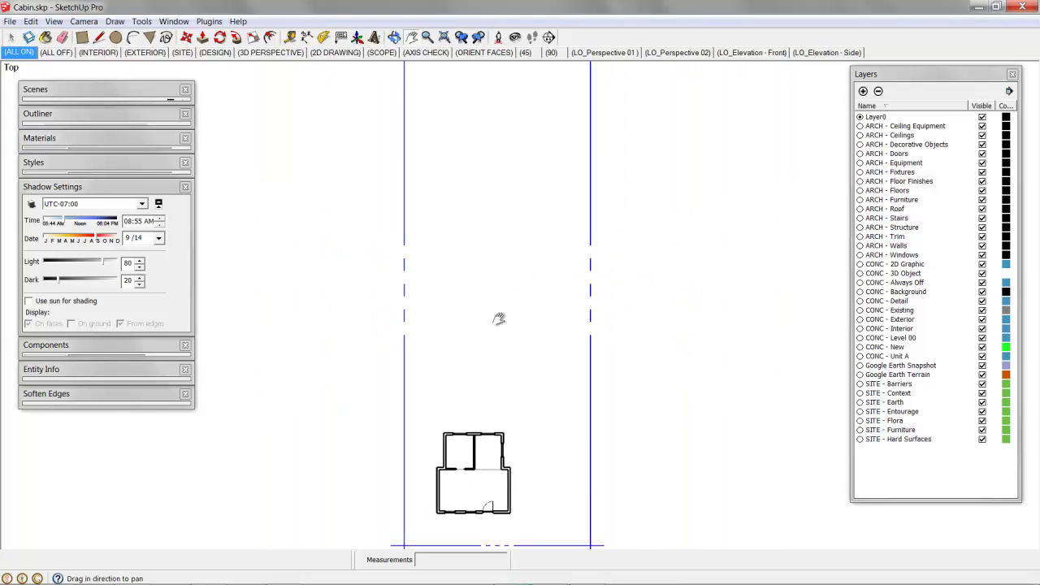
key(shift+z)
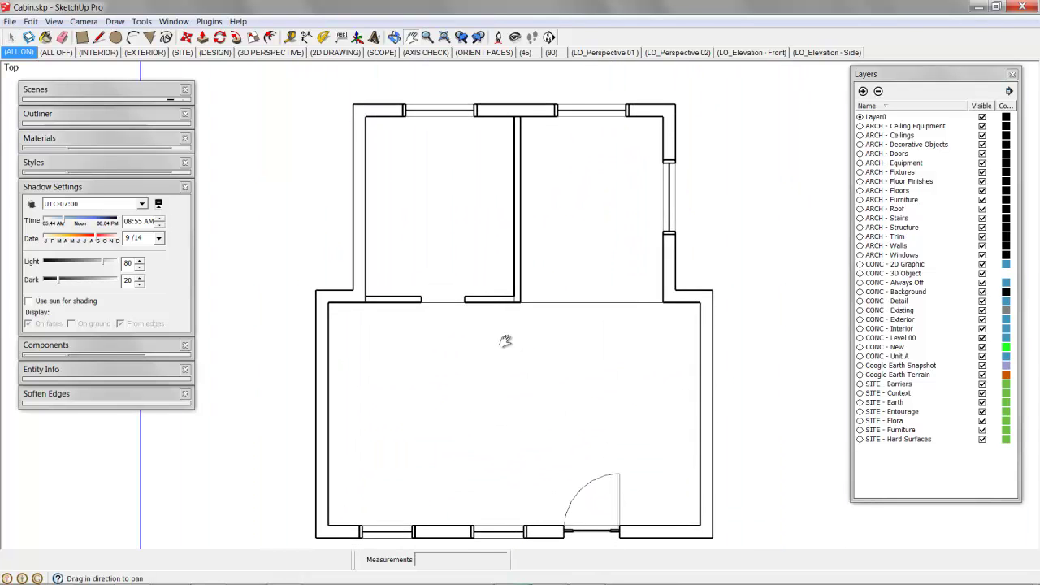
scroll(505, 341, down, 2)
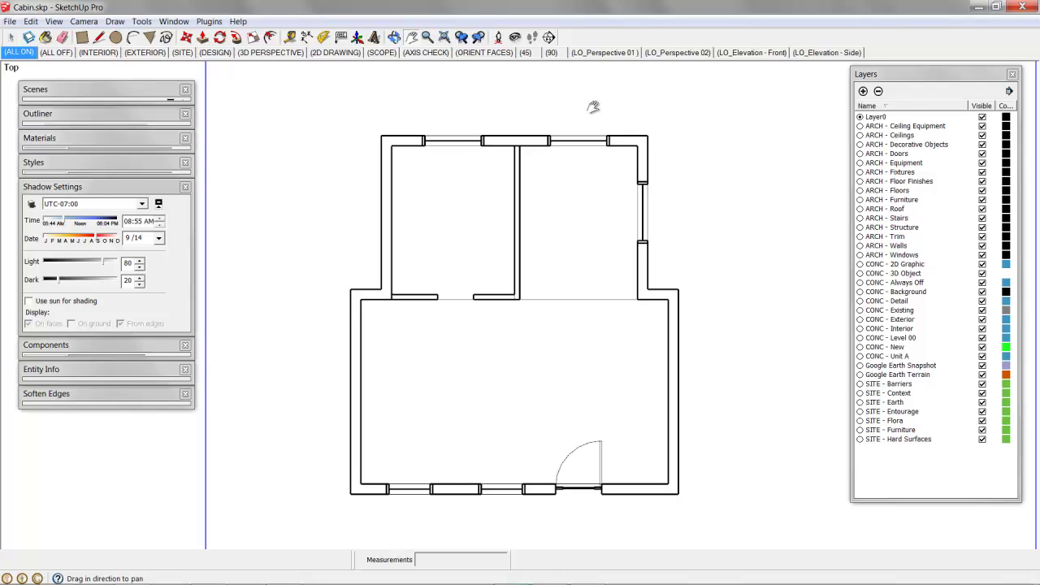
- Turn all layers off with the ALL OFF scene and make ARCH - Walls, CONC - Interior and CONC - Exterior visible
click(56, 52)
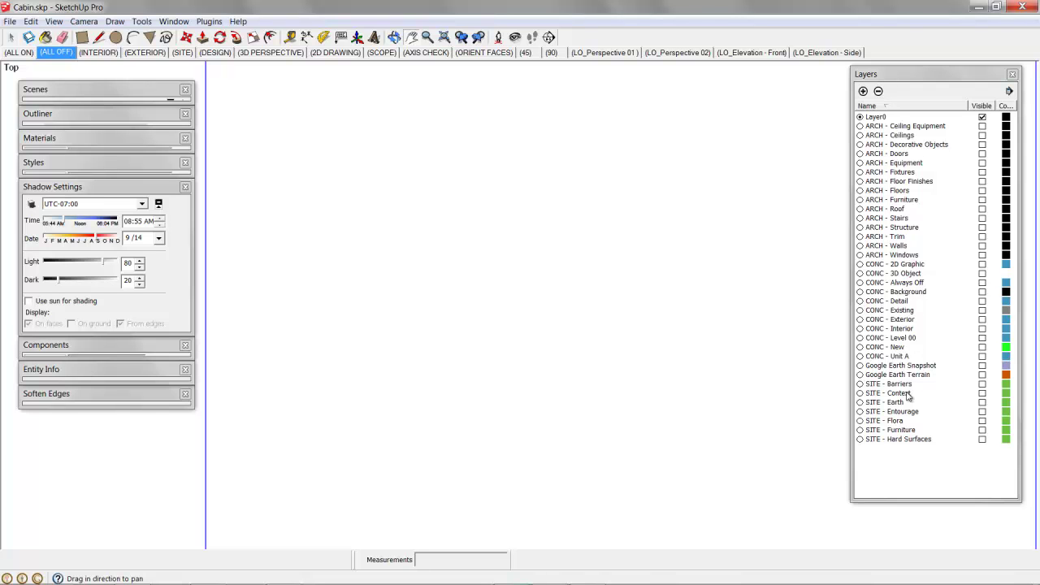
click(904, 246)
click(982, 246)
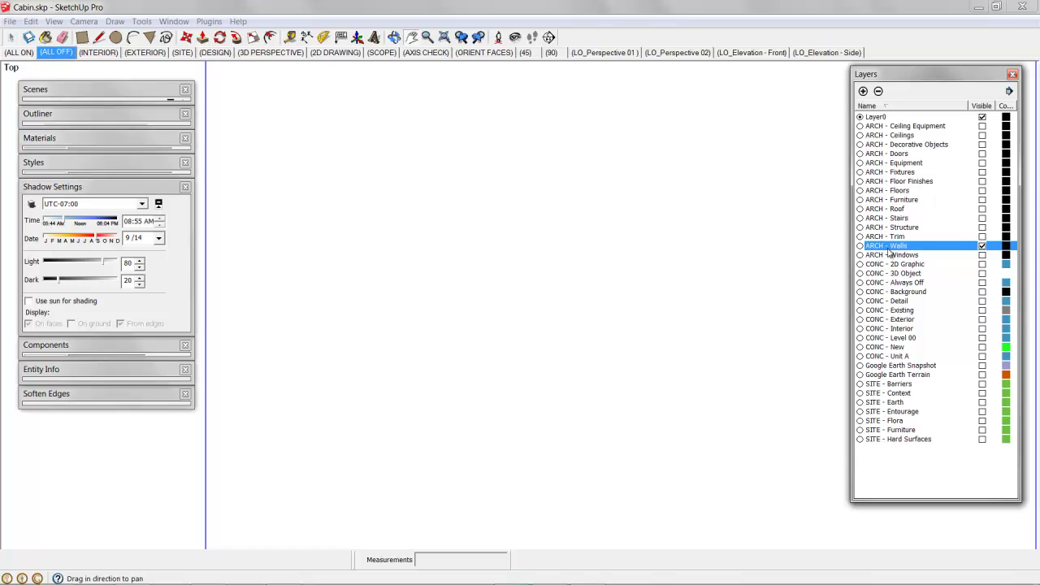
click(908, 321)
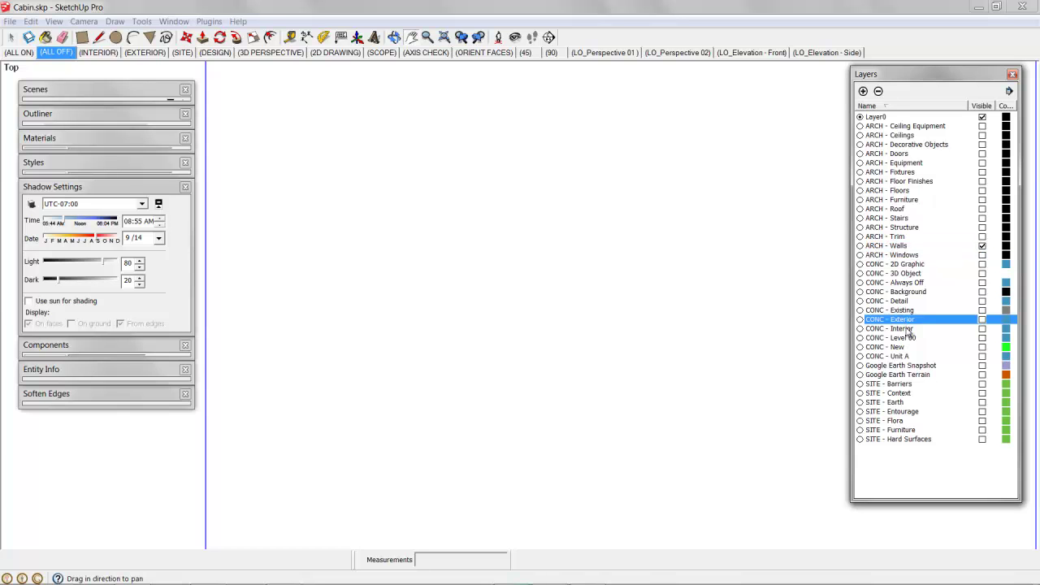
click(982, 329)
click(982, 320)
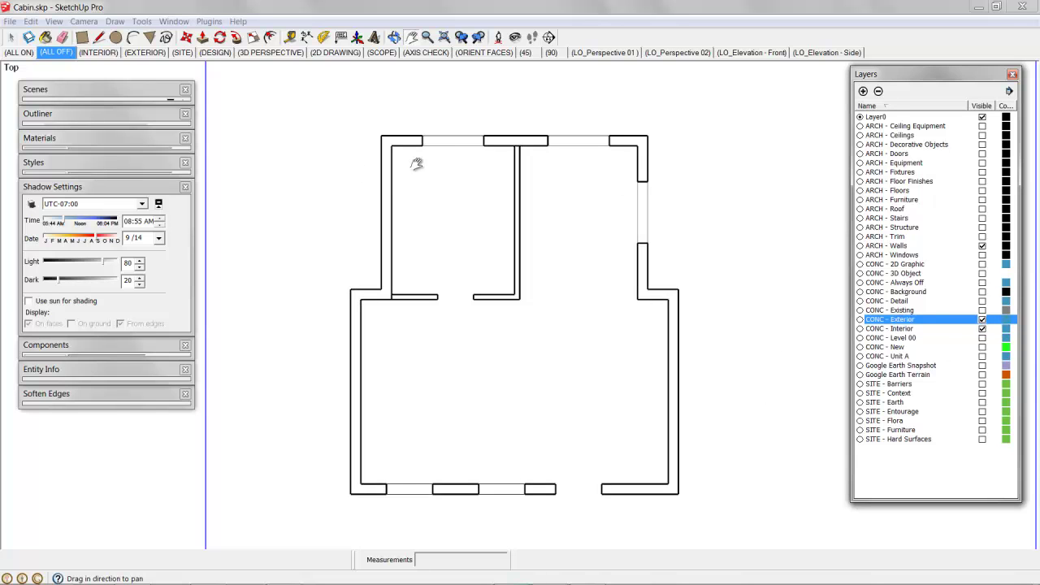
- Add a scene at the end of the scene list and name it LO_Plan - Heavy
click(101, 186)
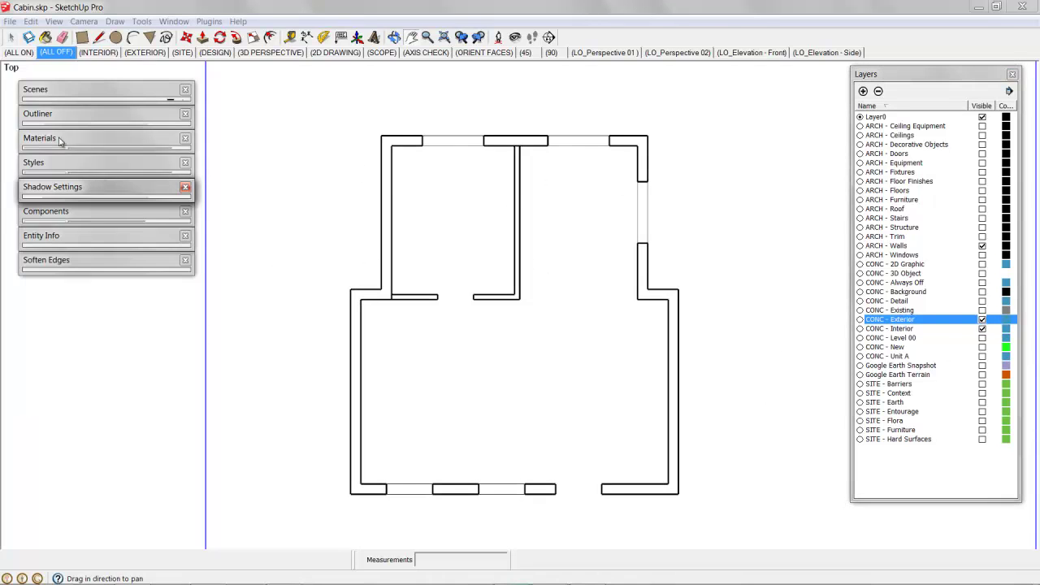
click(46, 90)
scroll(192, 147, down, 3)
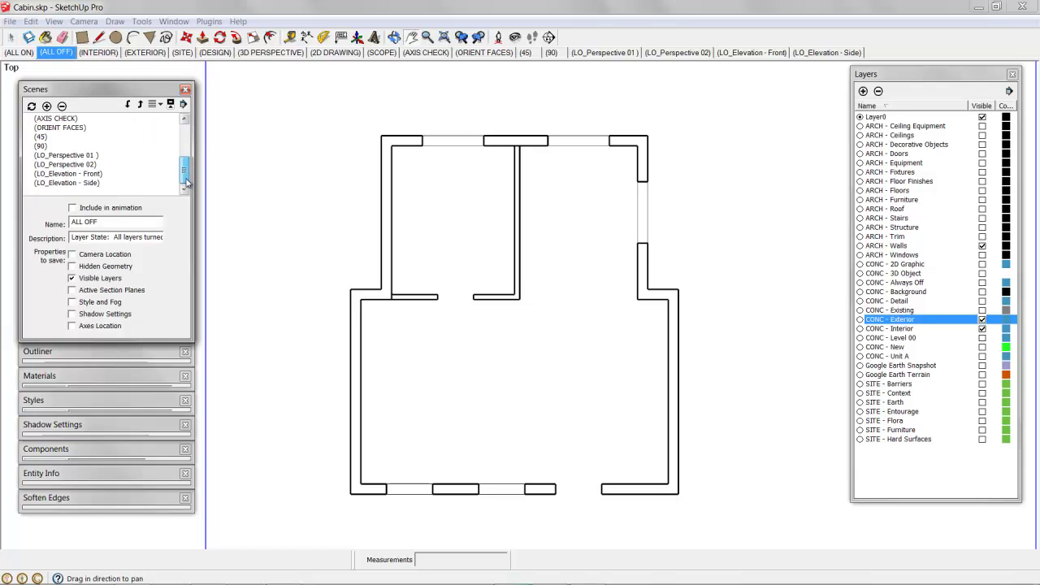
click(108, 183)
click(46, 106)
drag(108, 224, 40, 224)
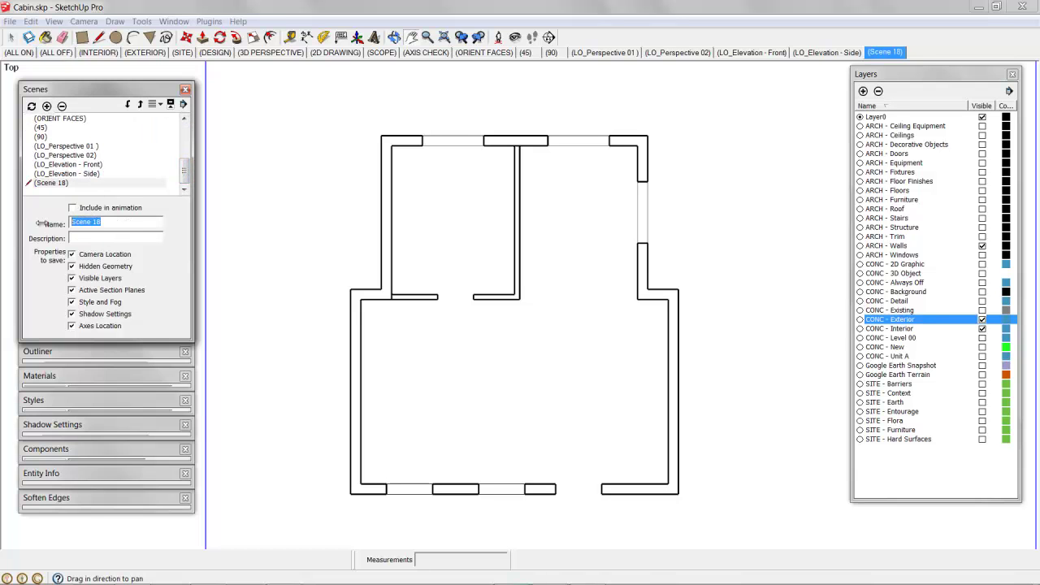
text(LO_Plan - Heavy)
key(Return)
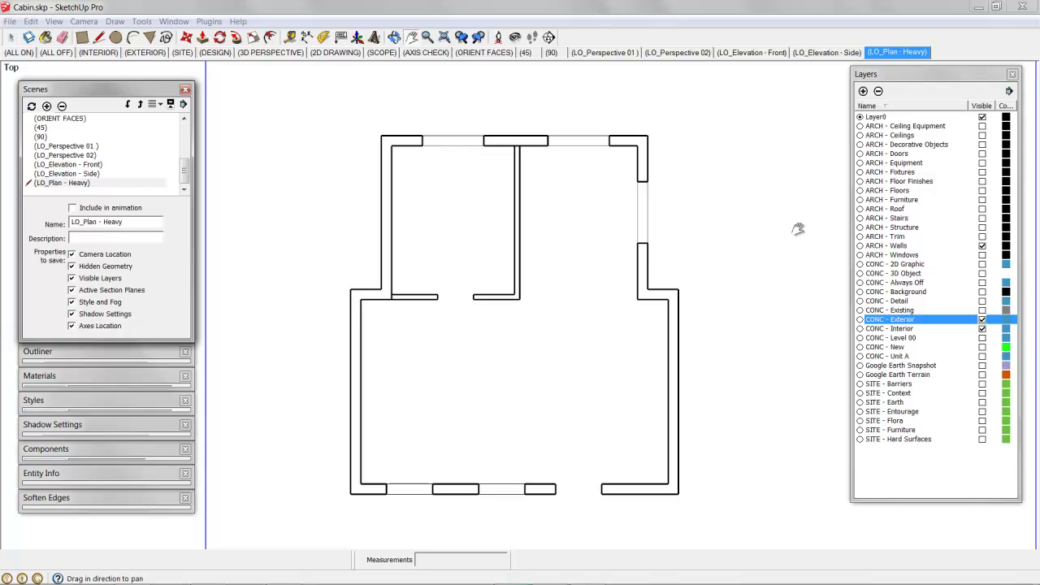
- Turn all layers off with the ALL OFF scene and make ARCH - Doors, Windows, Equipment, Fixtures and CONC - 2D Graphic visible
click(55, 52)
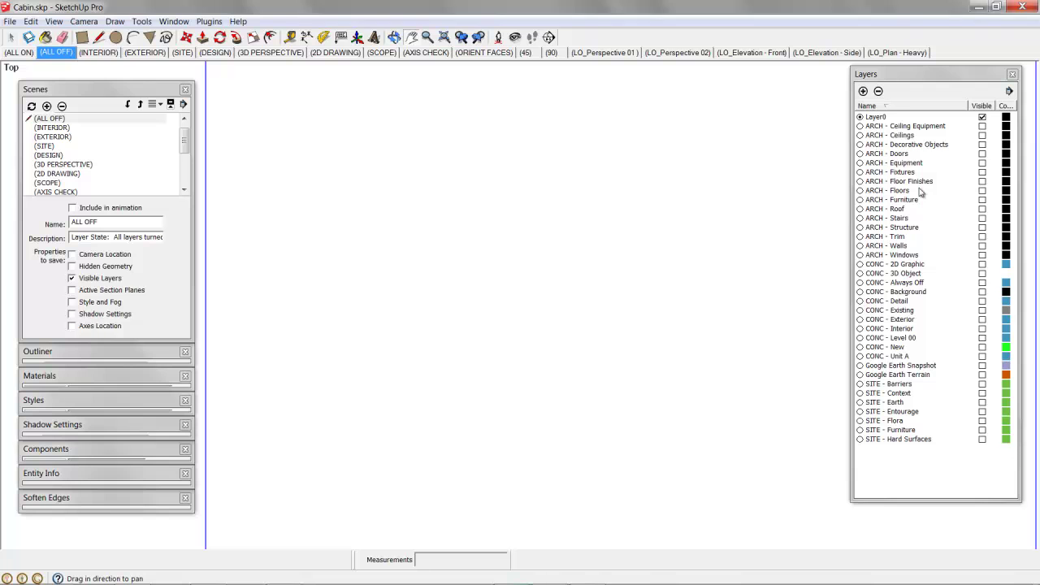
click(900, 154)
click(983, 153)
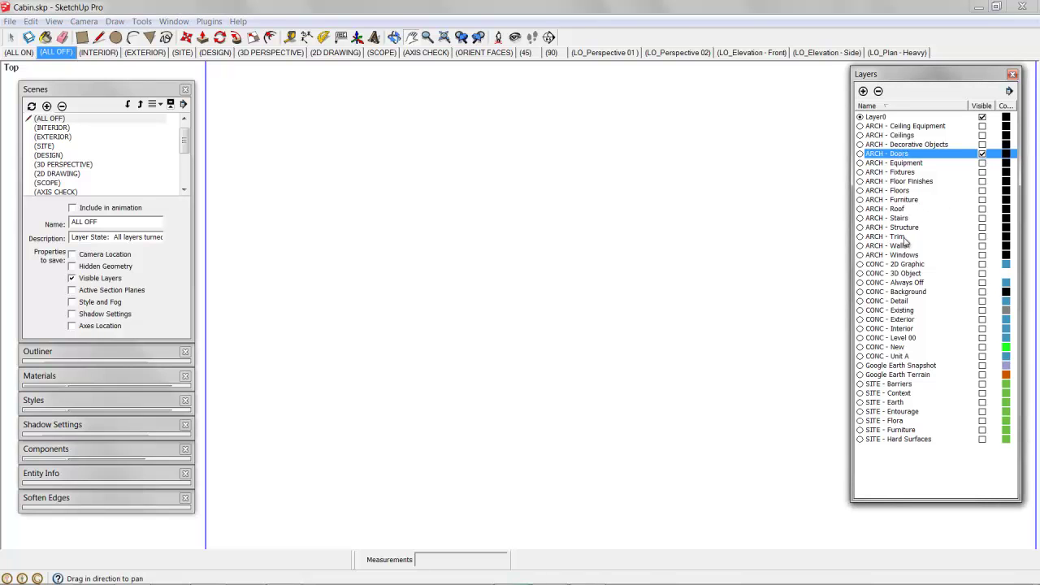
click(912, 264)
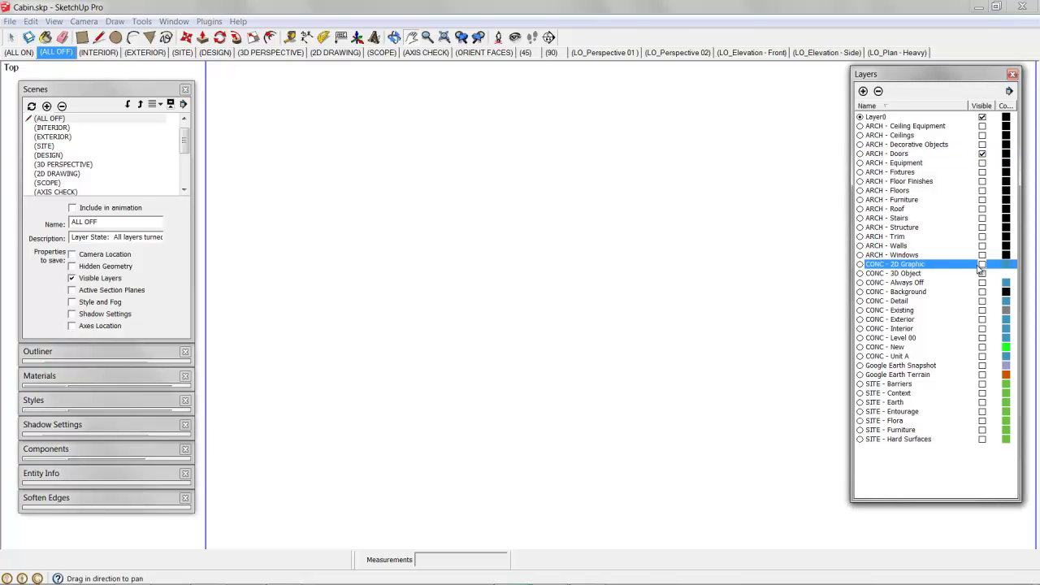
click(983, 265)
click(899, 255)
click(983, 255)
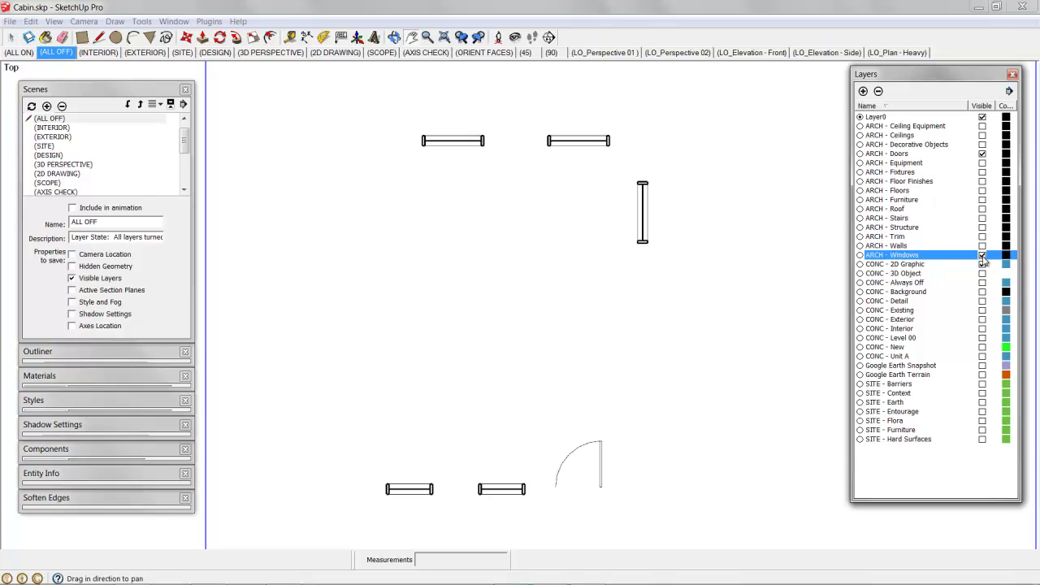
click(919, 164)
click(983, 163)
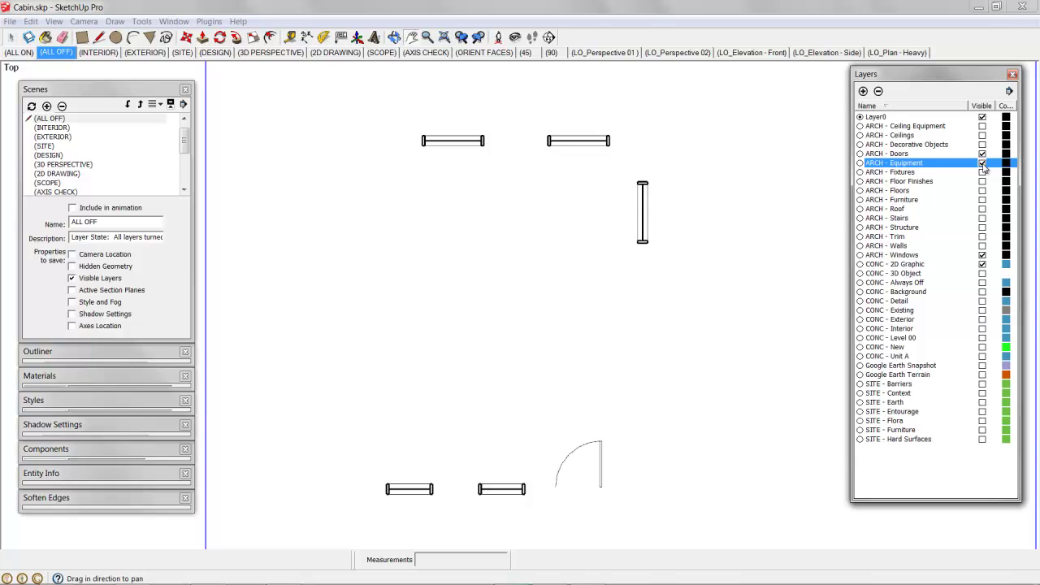
click(983, 172)
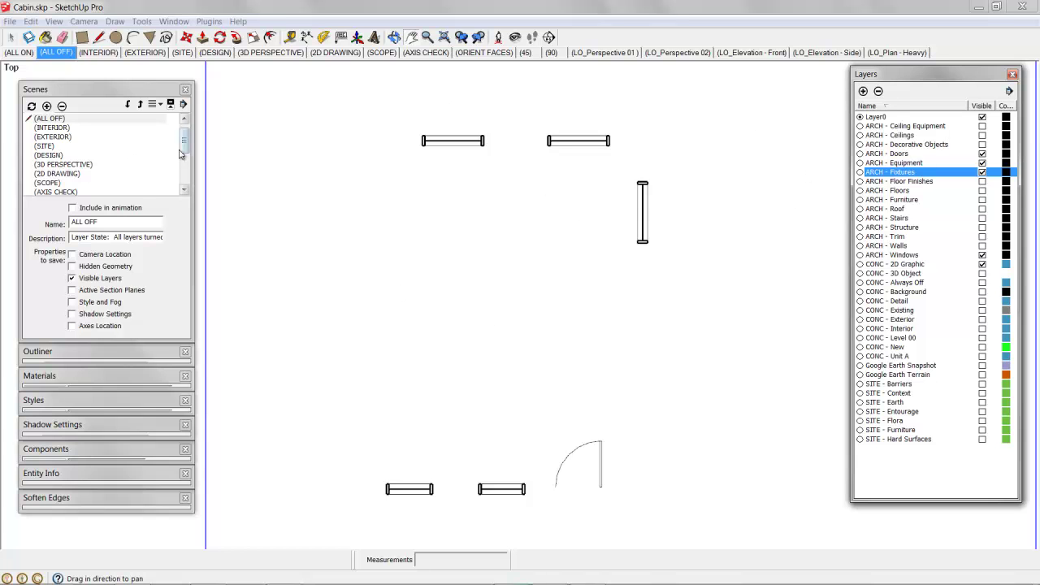
- Save the current layer state as a new scene at the end of the list named LO_Plan - Light
click(185, 179)
click(68, 183)
click(47, 105)
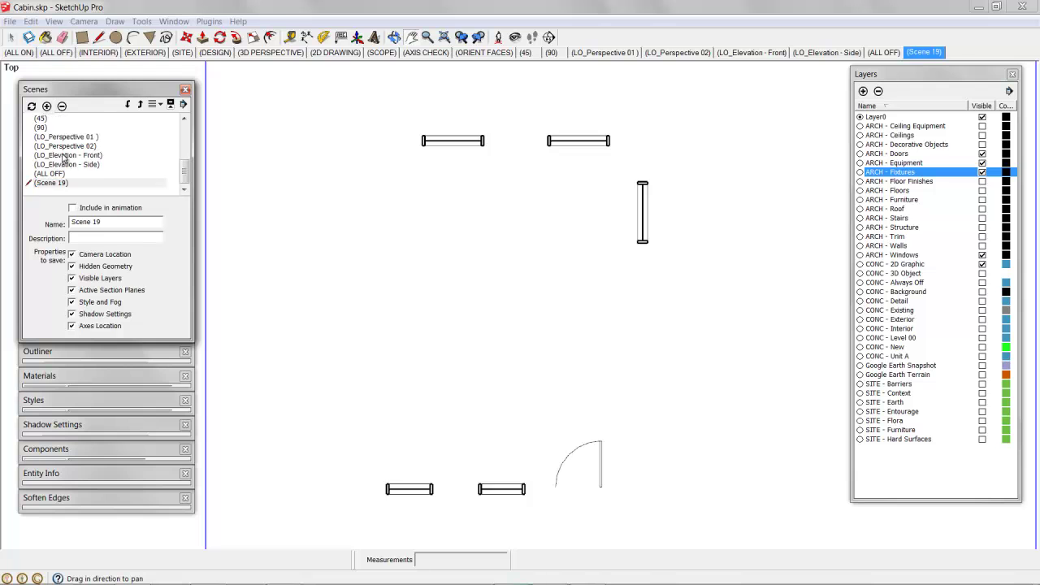
drag(103, 222, 42, 223)
text(LO_Pl)
text(an - Light)
key(Return)
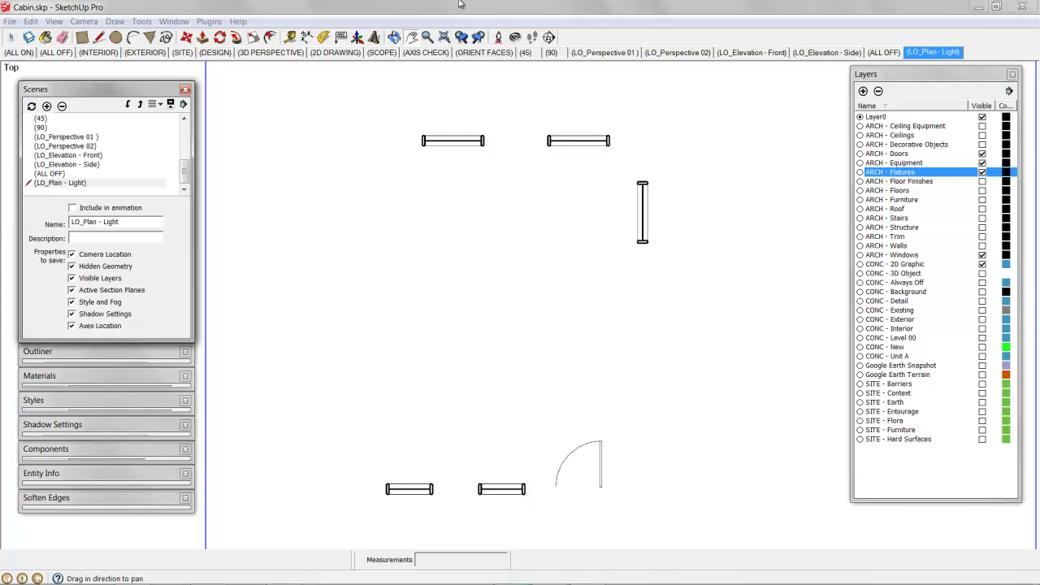
- Rename the mislabelled ALL OFF scene just before LO_Plan - Light as LO_Plan - Heavy
click(884, 53)
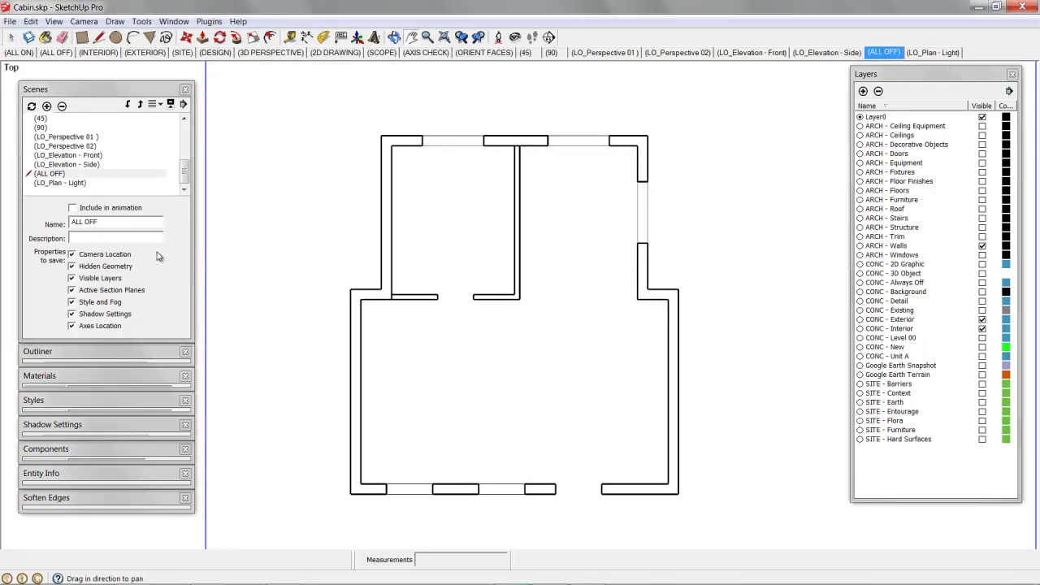
drag(122, 222, 12, 229)
text(LO)
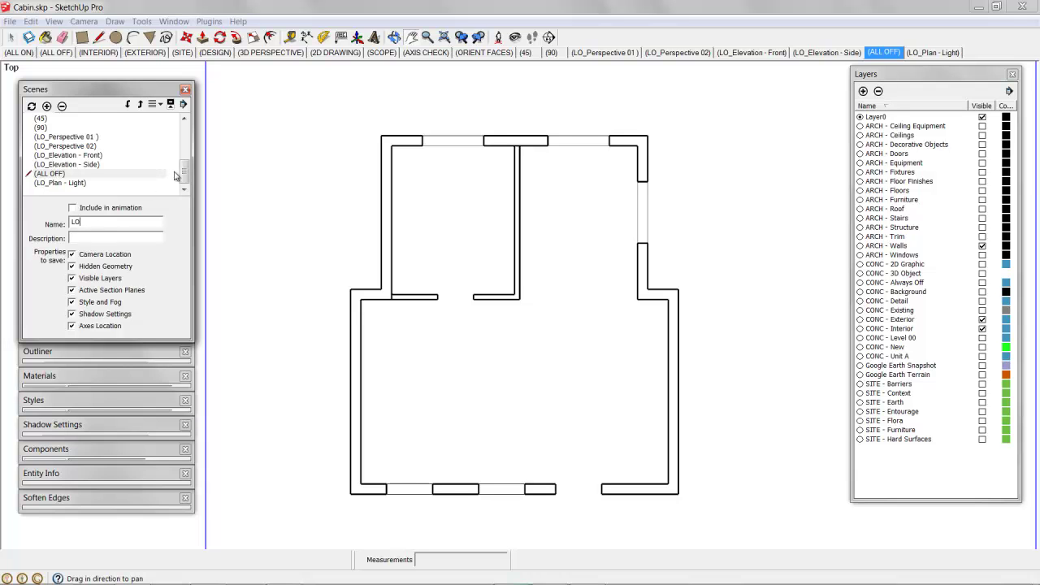
text(_Plan - Heavy)
key(Return)
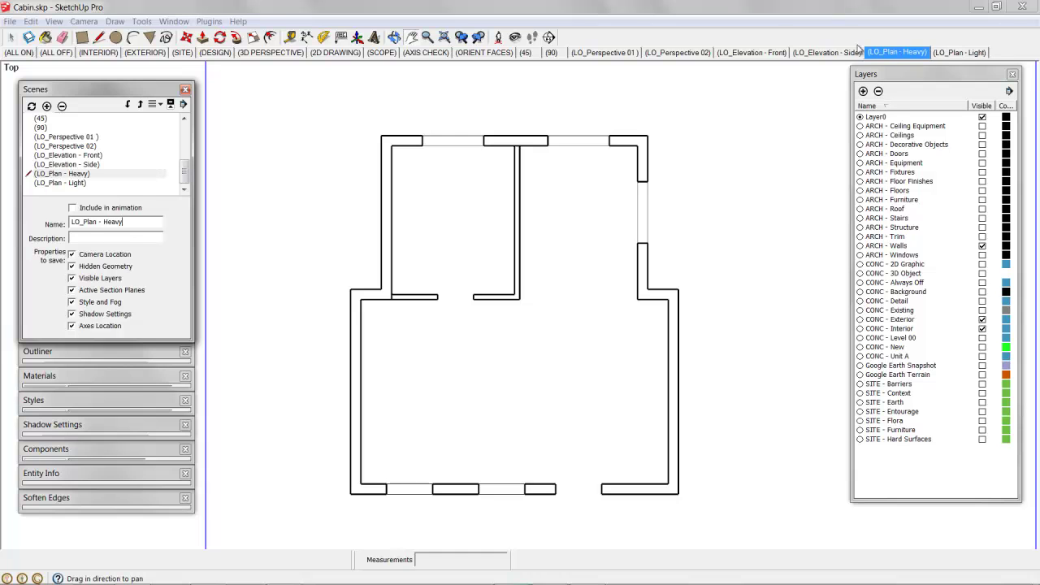
- Hide the section planes from display while in the LO_Plan - Light scene
click(968, 54)
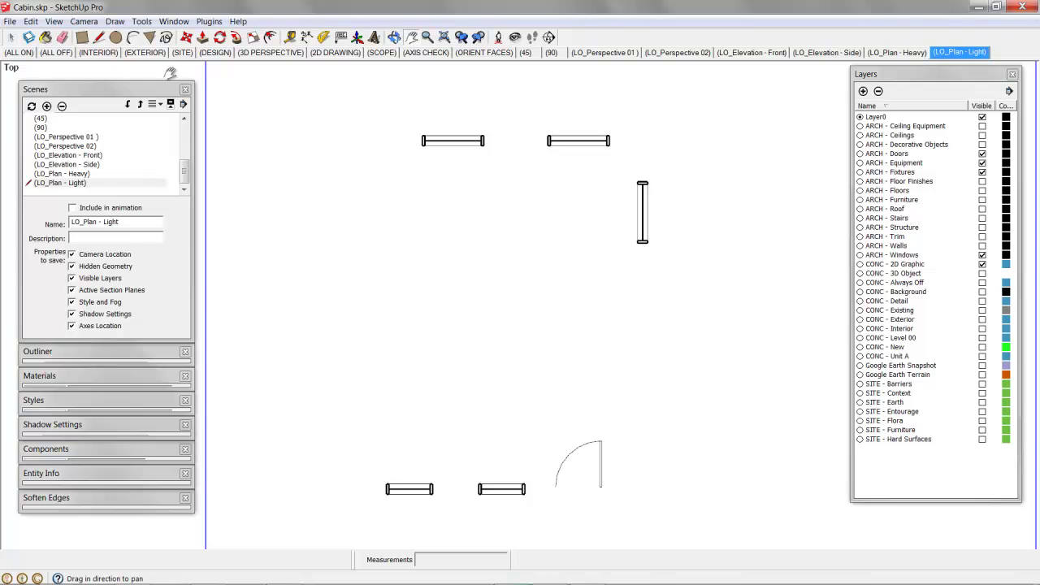
click(11, 37)
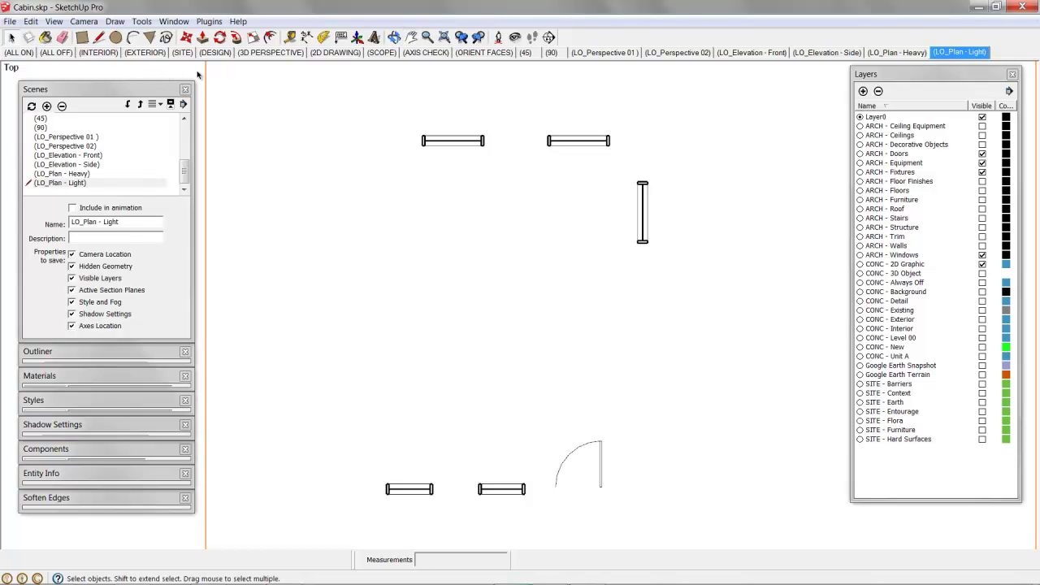
click(54, 21)
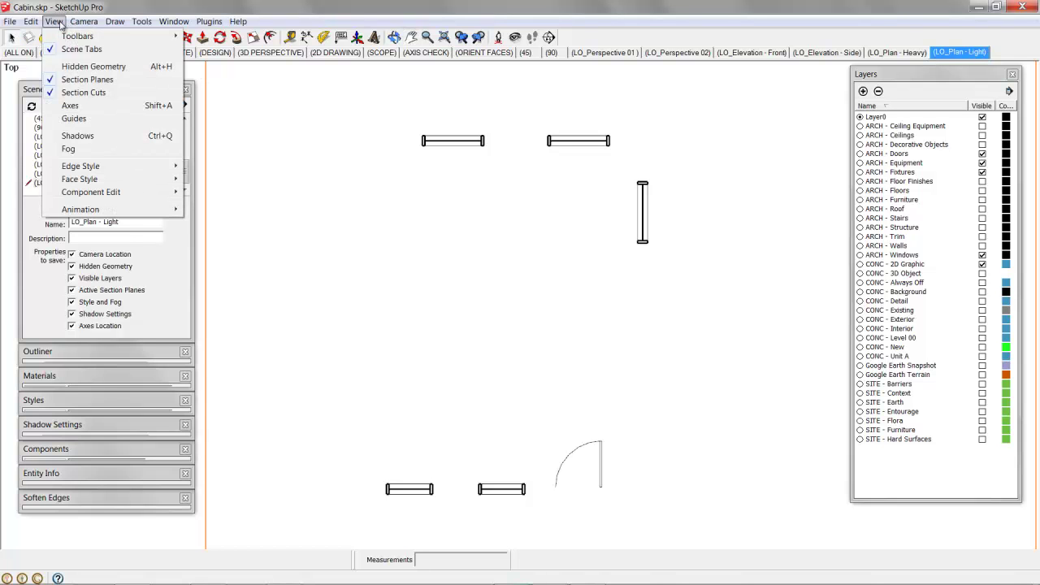
click(83, 79)
- Check the active style and compare the LO_Plan - Heavy and LO_Plan - Light scenes
click(55, 400)
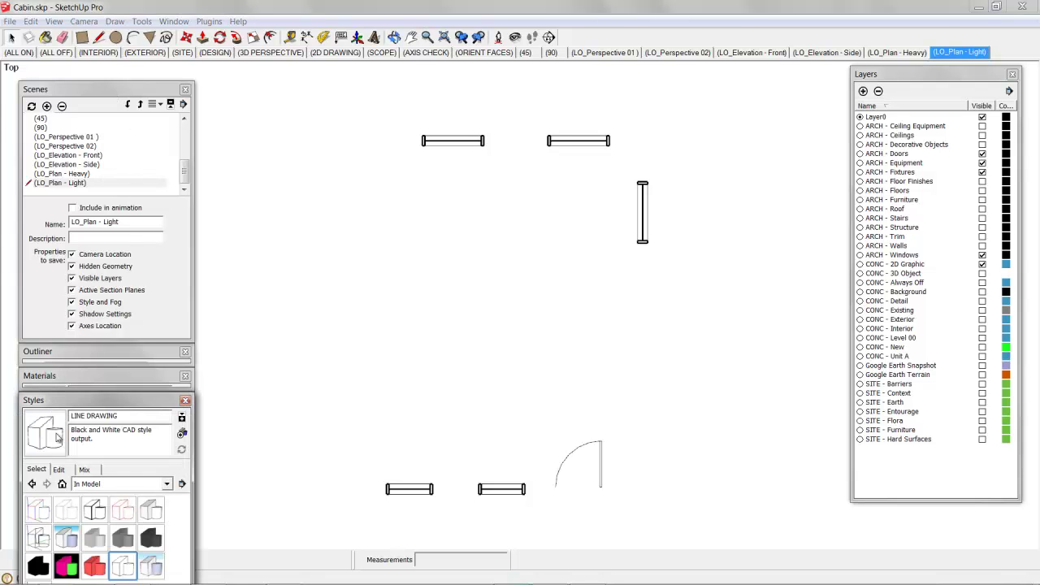
click(80, 91)
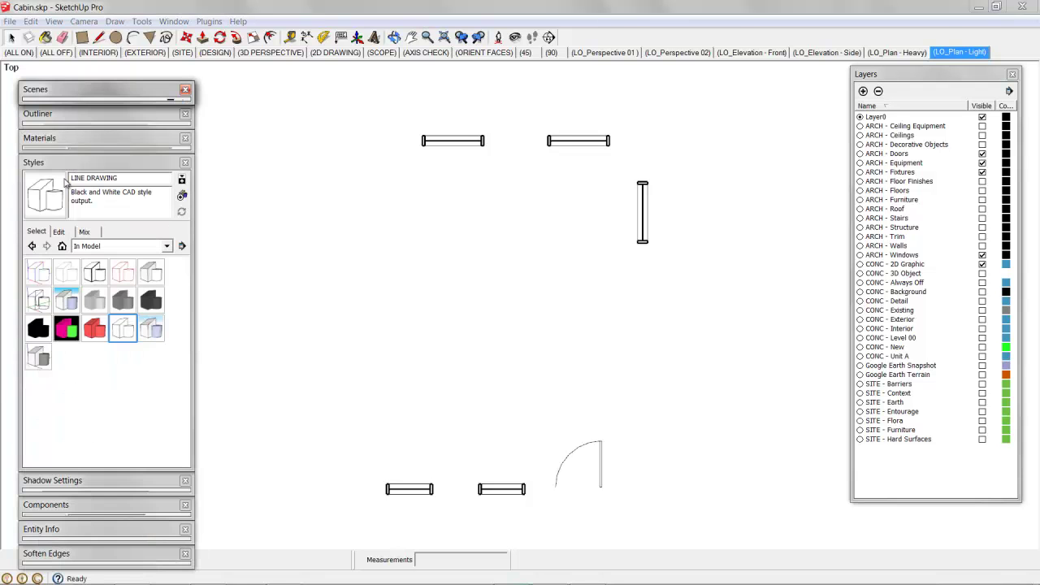
click(69, 164)
click(897, 52)
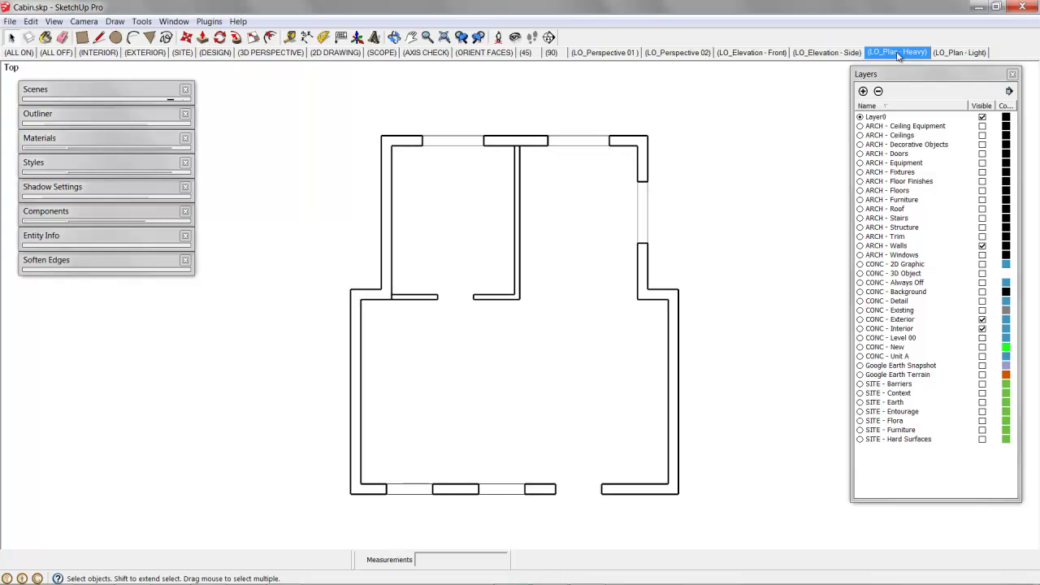
click(964, 52)
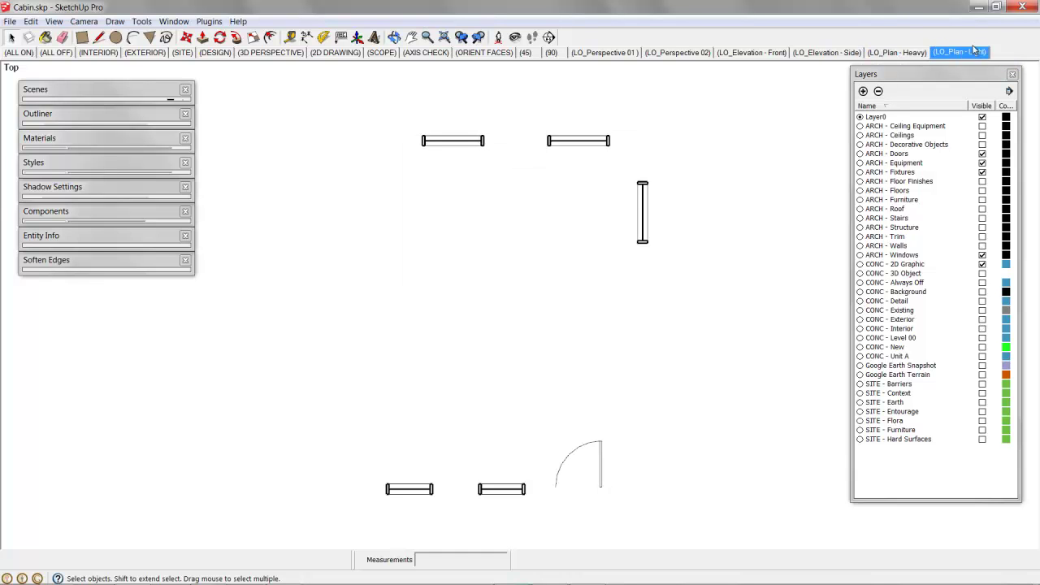
click(897, 52)
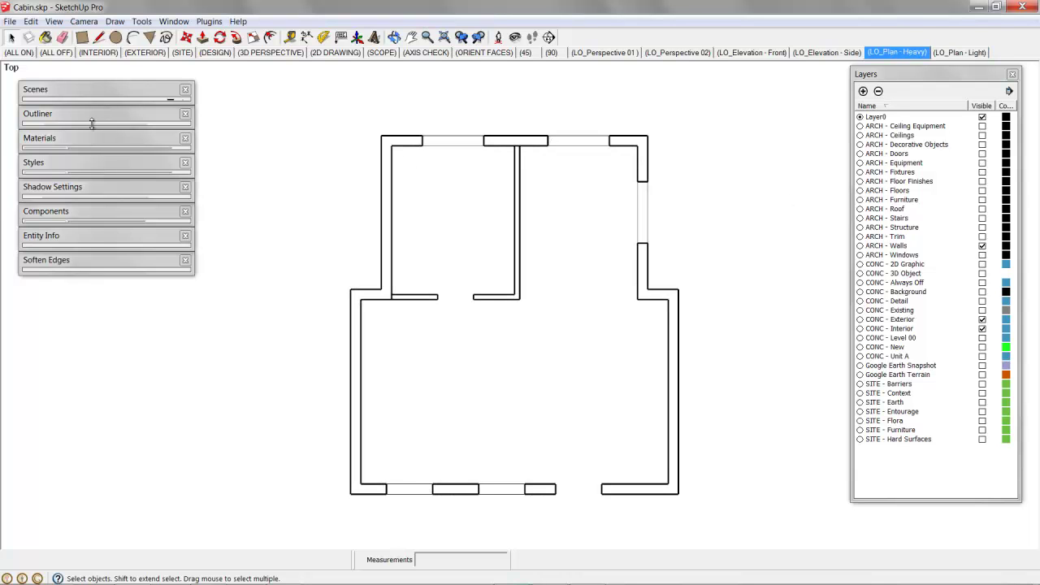
click(132, 93)
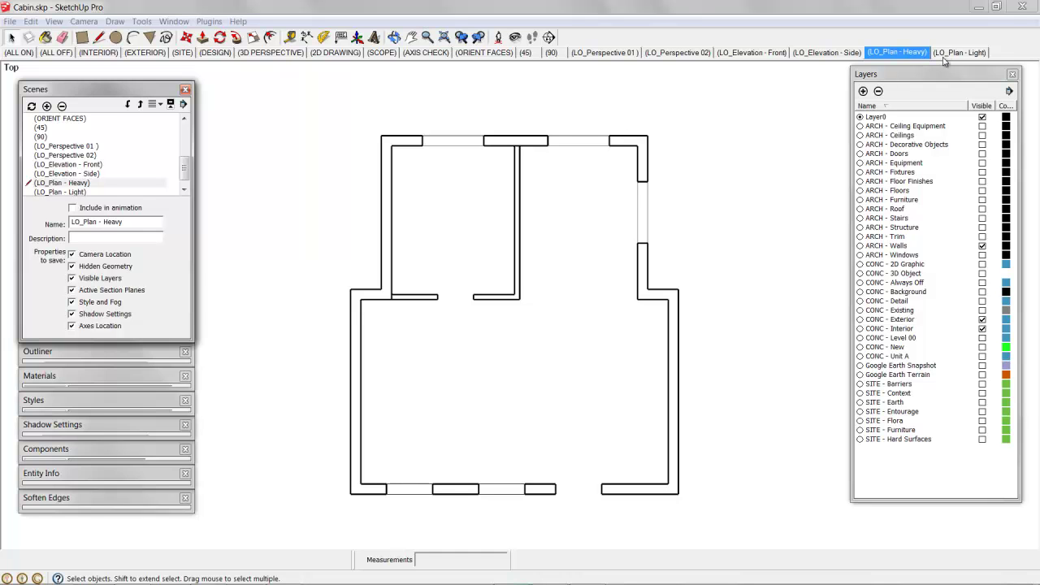
- Hide the CONC - Interior layer in the LO_Plan - Heavy view to leave only the exterior walls
click(910, 52)
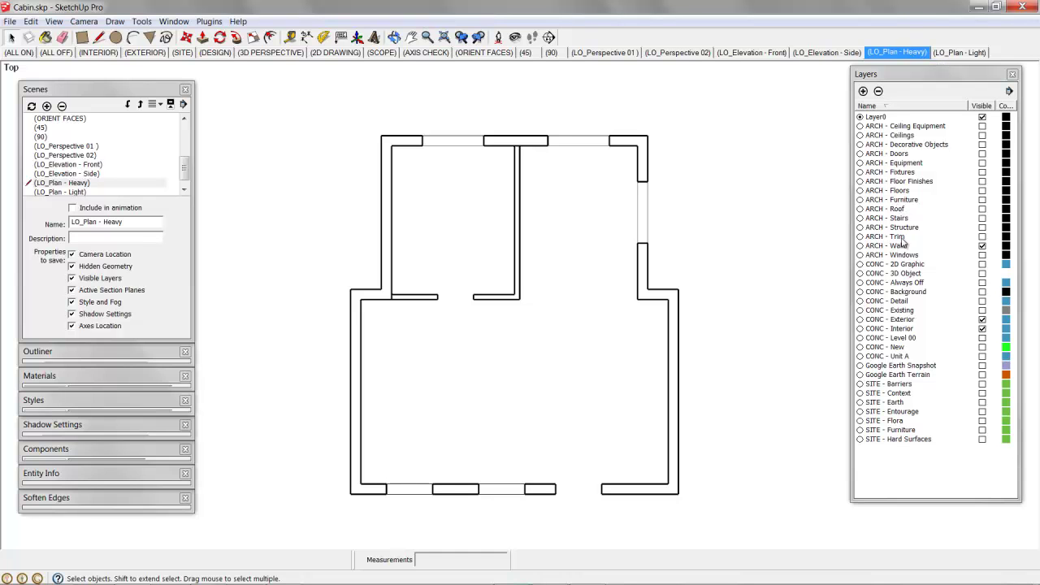
click(912, 329)
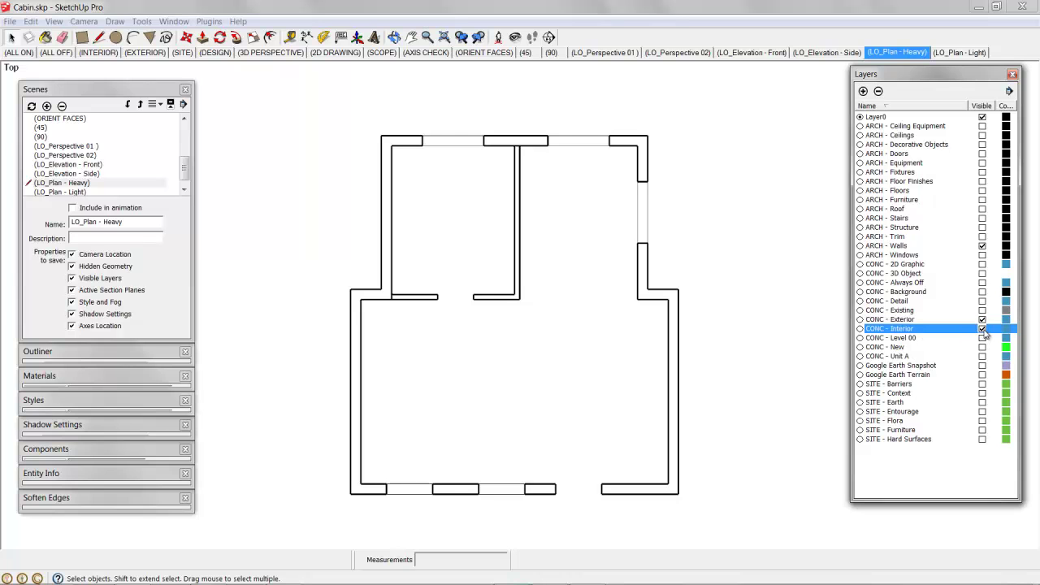
click(983, 328)
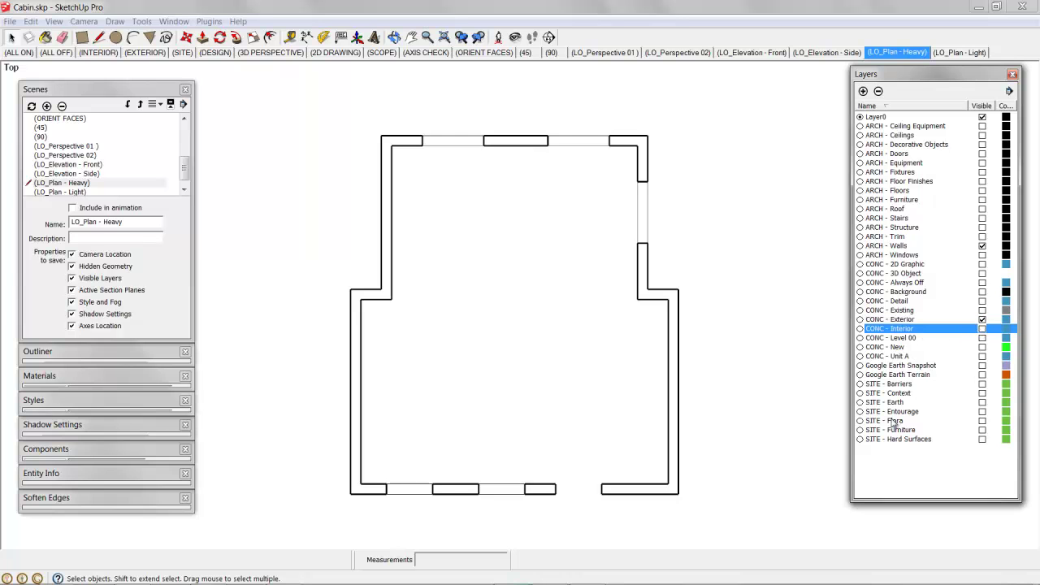
- Preview the BIC_Hatch - 50% Gray style on the exterior walls
click(80, 92)
click(47, 165)
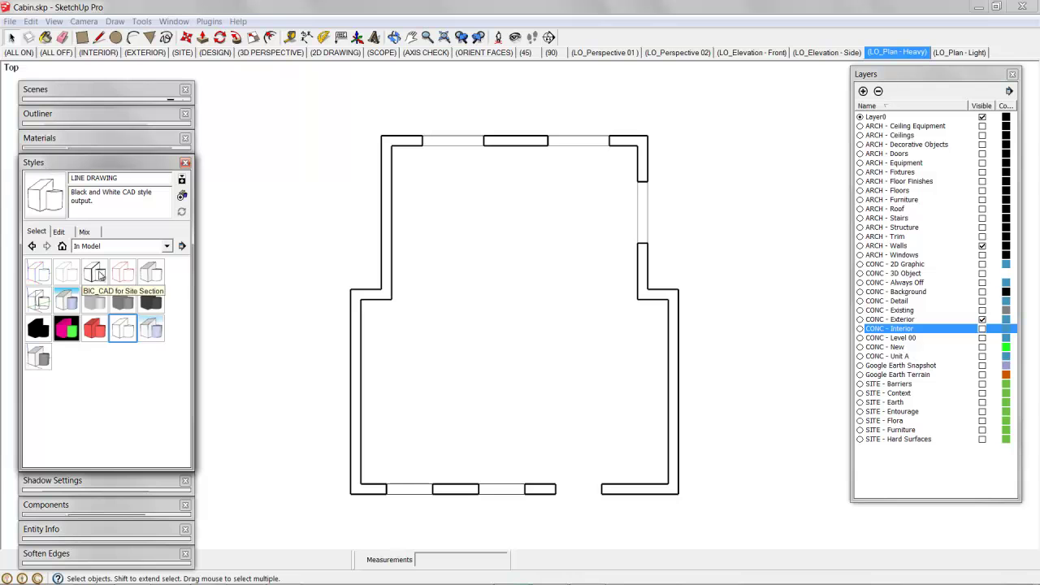
click(123, 300)
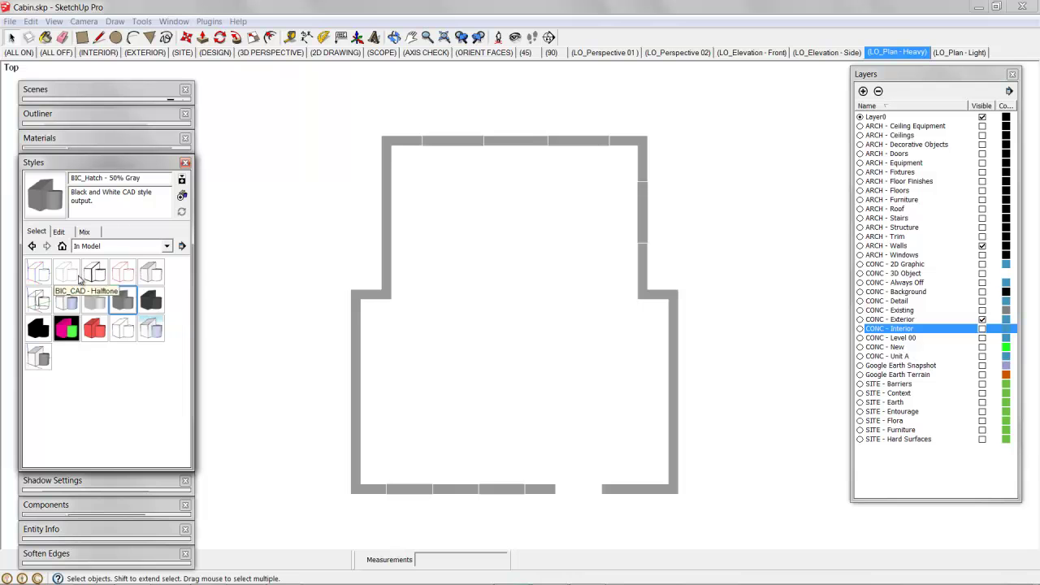
- Switch to the STYLES collection, try the BIC_Hatch Dots and Net styles, and apply BIC_Hatch - Lines to the plan
click(87, 246)
click(96, 358)
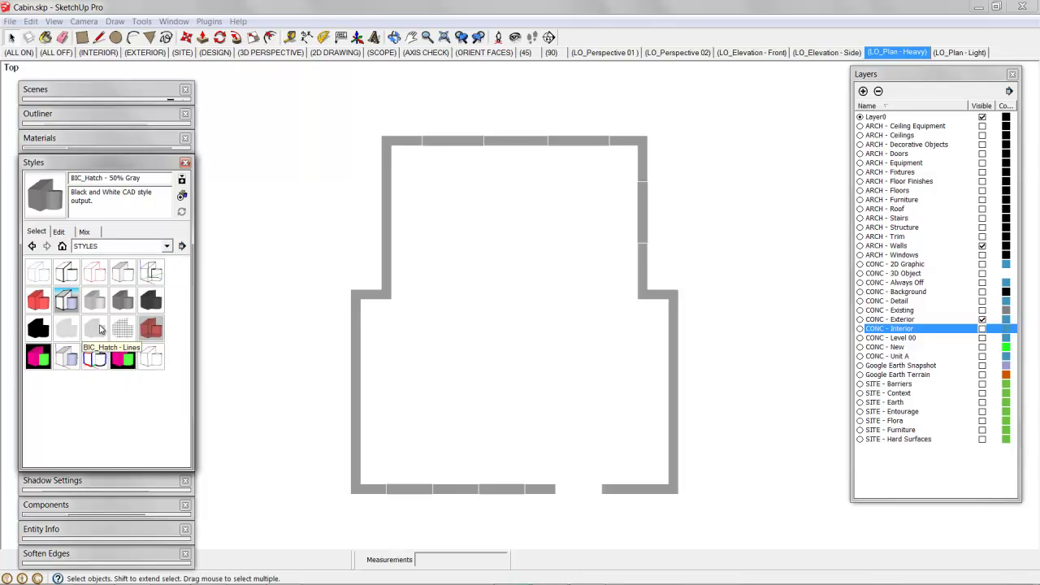
click(67, 329)
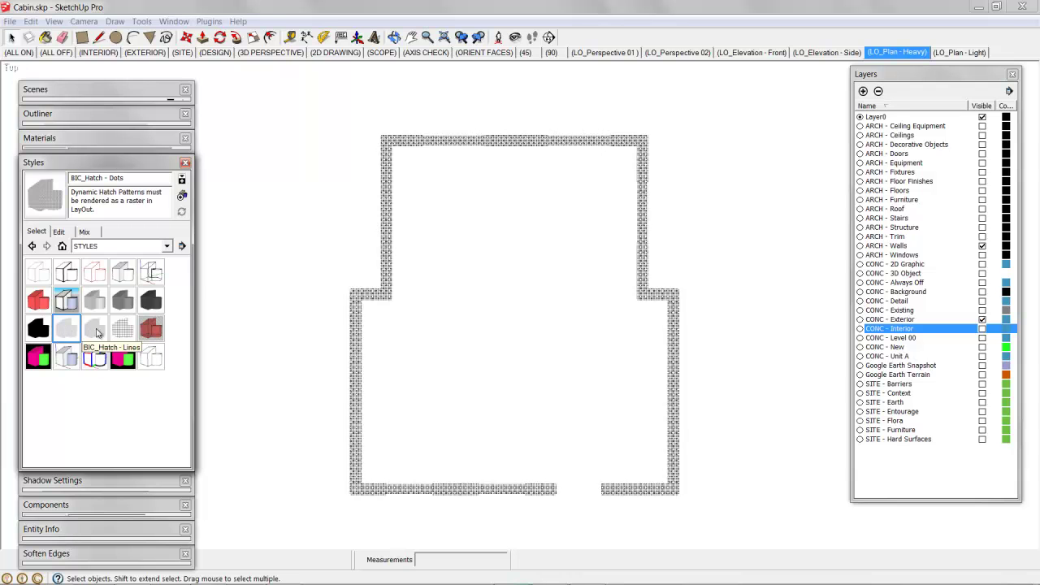
click(96, 331)
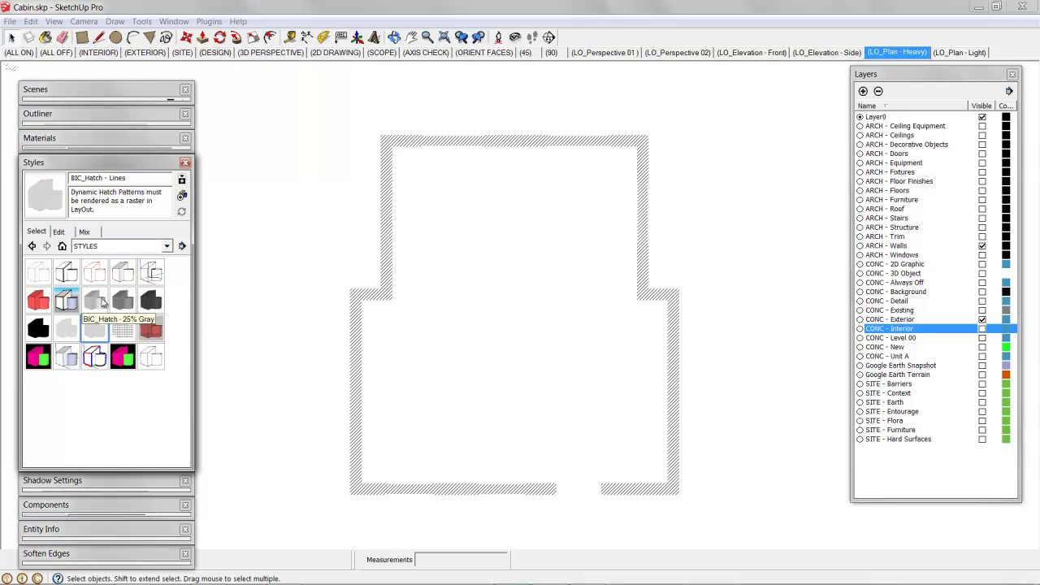
click(126, 331)
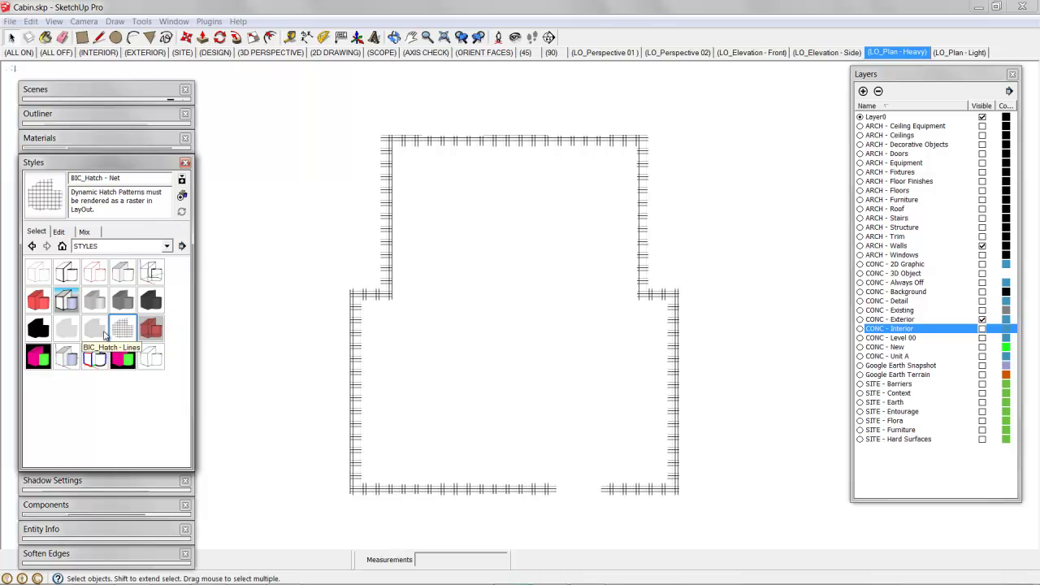
click(95, 330)
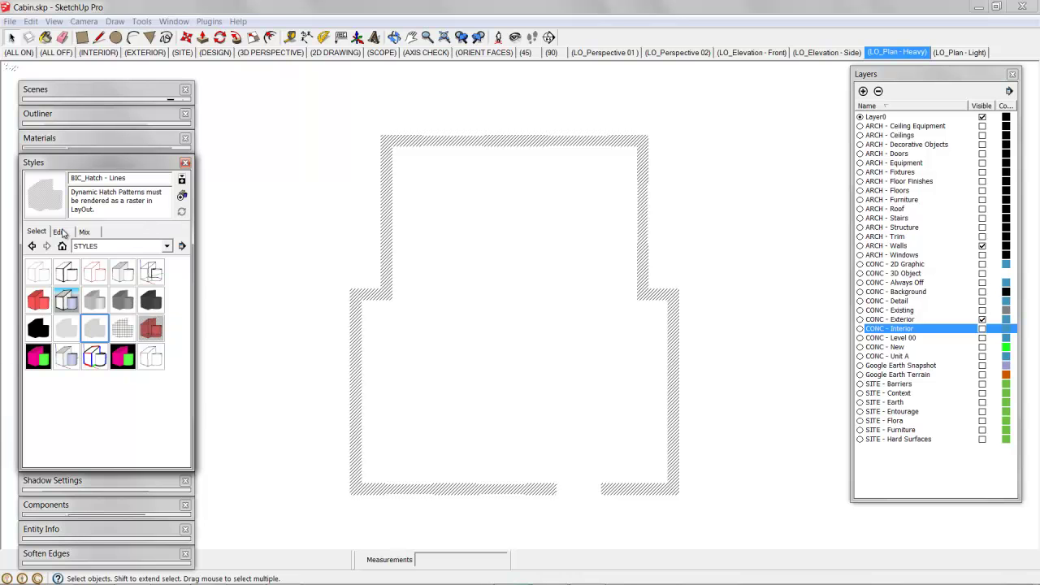
- Inspect the Lines watermark in the settings of the BIC_Hatch - Lines style
click(63, 234)
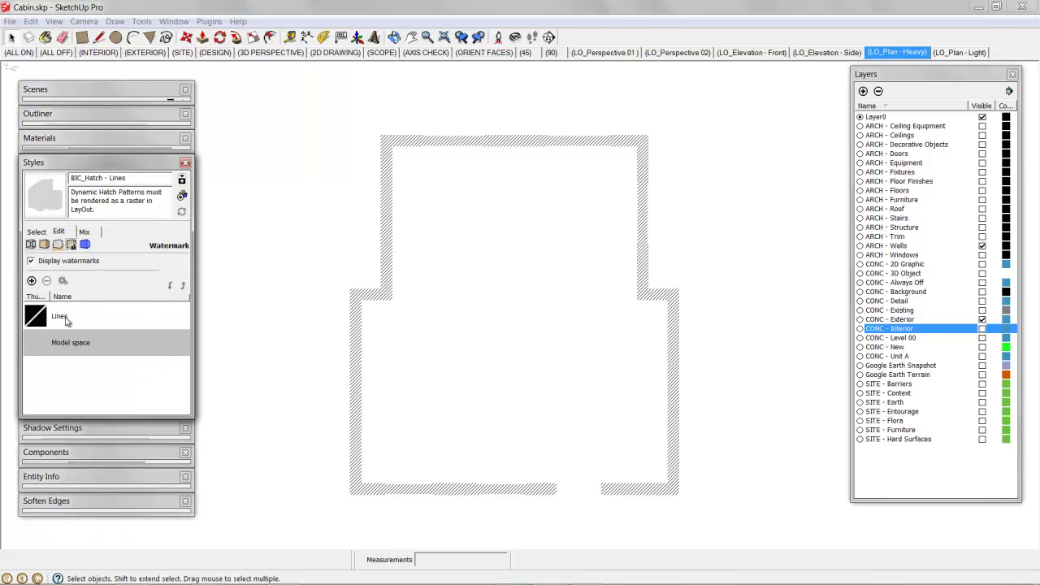
click(71, 324)
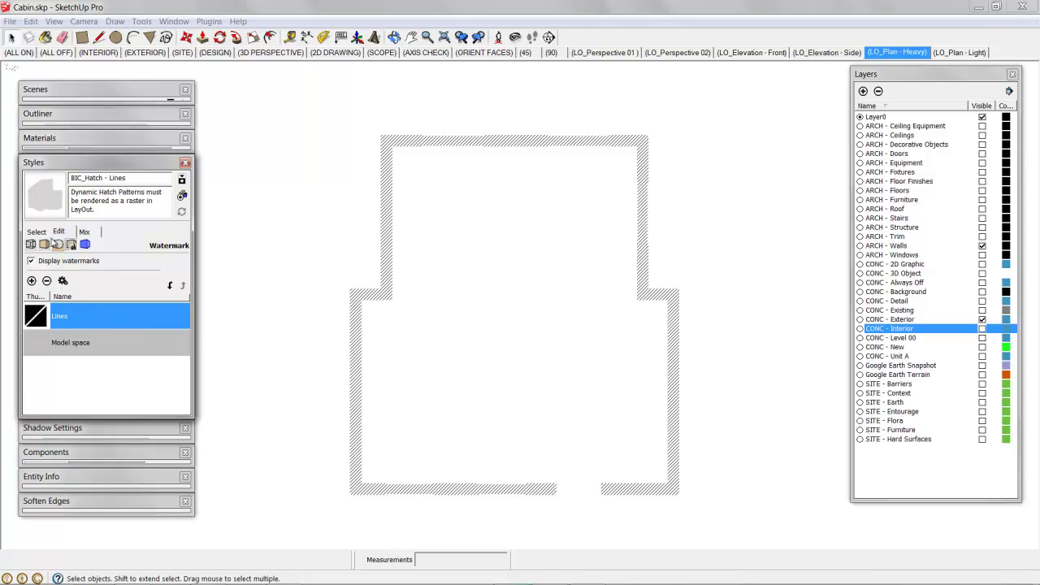
click(37, 232)
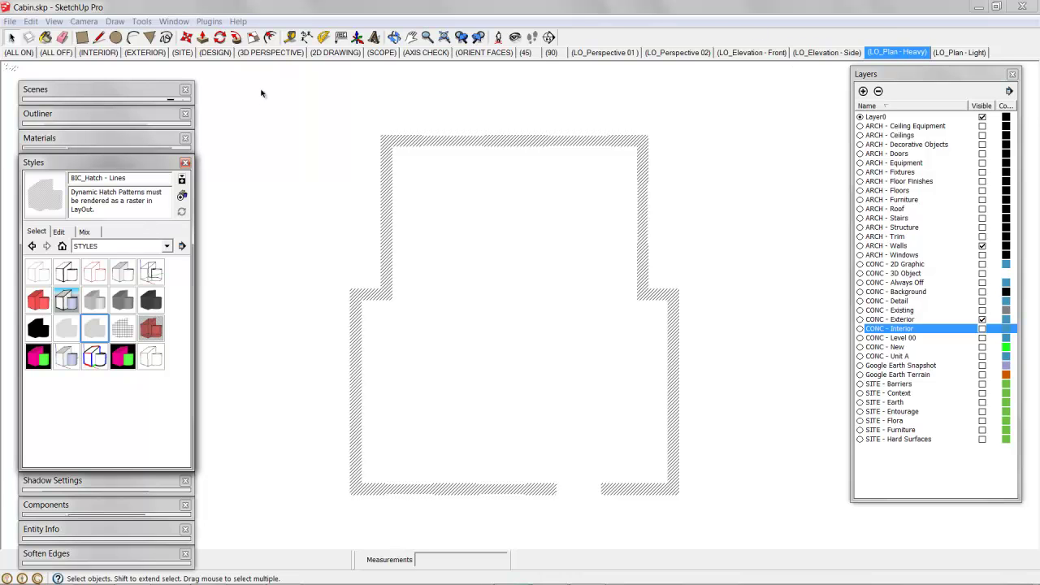
- Add a scene named LO_Plan - Hatch from the current hatched wall view and save the model
click(45, 161)
click(48, 89)
click(46, 105)
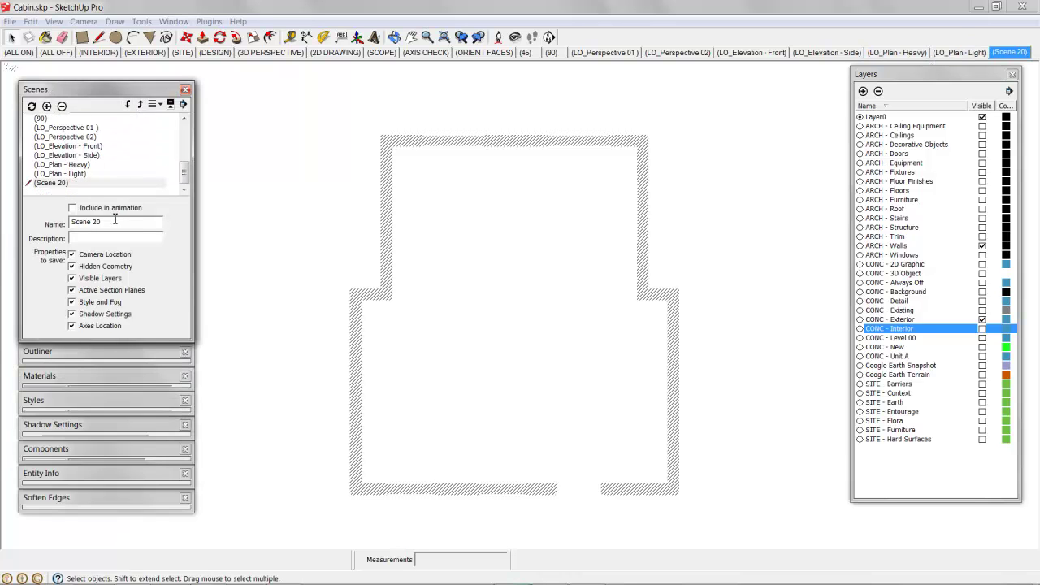
drag(115, 222, 73, 235)
text(LO_Plan - Hatch)
key(Return)
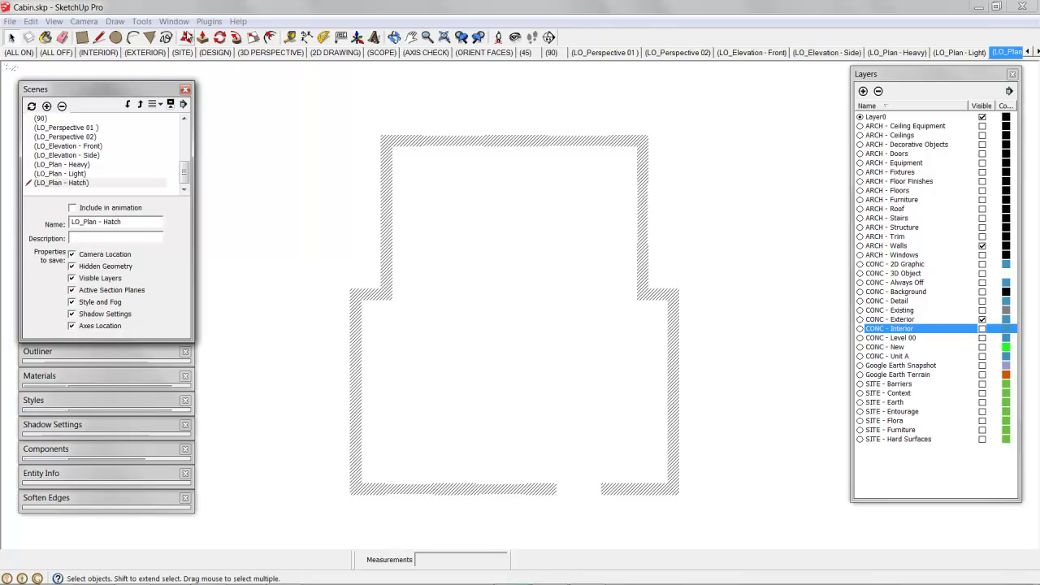
click(11, 21)
click(35, 67)
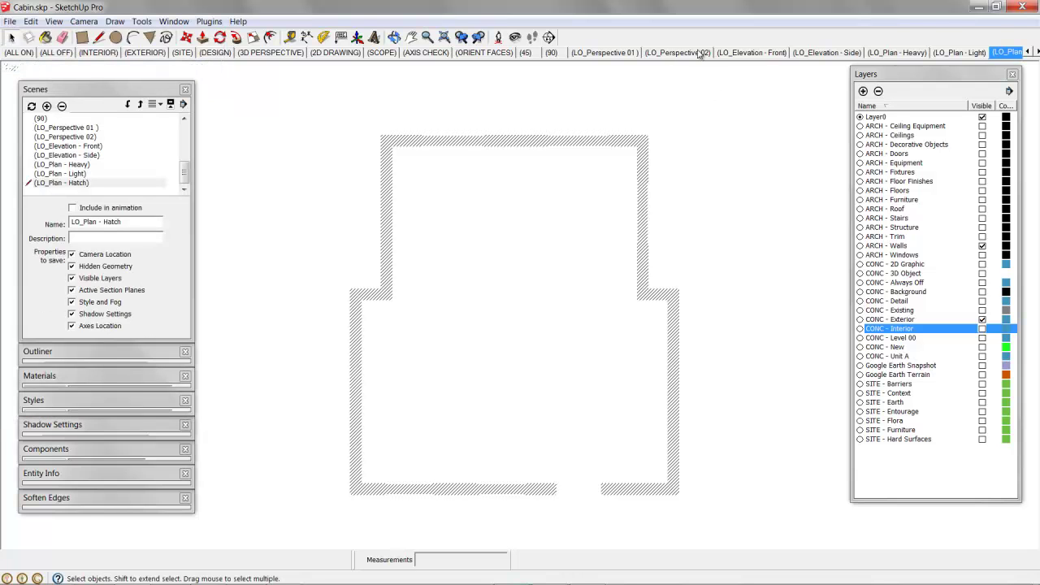
- Review the LO scenes in order, from LO_Perspective 01 through the elevations to LO_Plan - Hatch
click(600, 53)
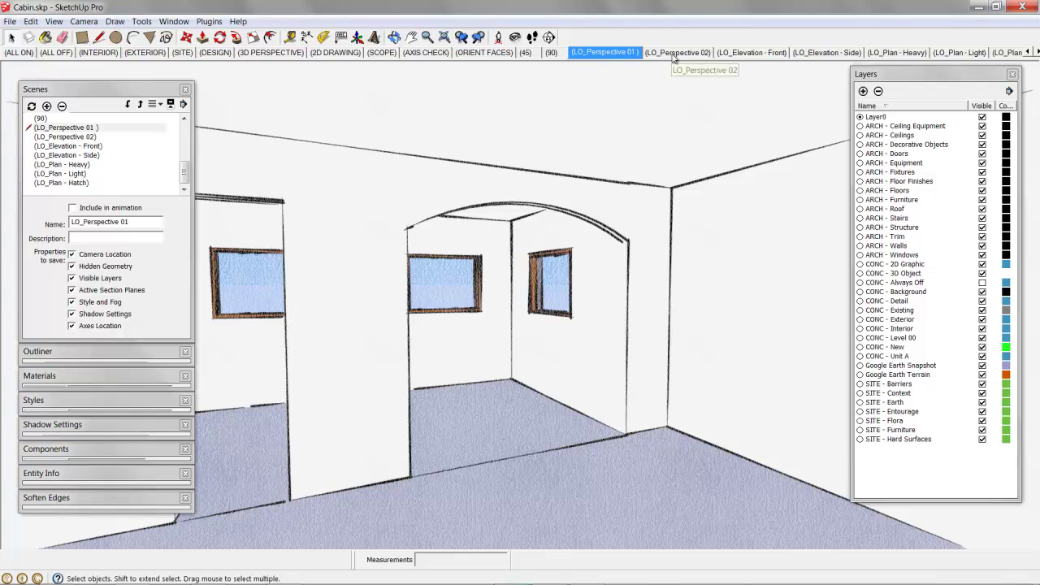
click(687, 53)
click(746, 53)
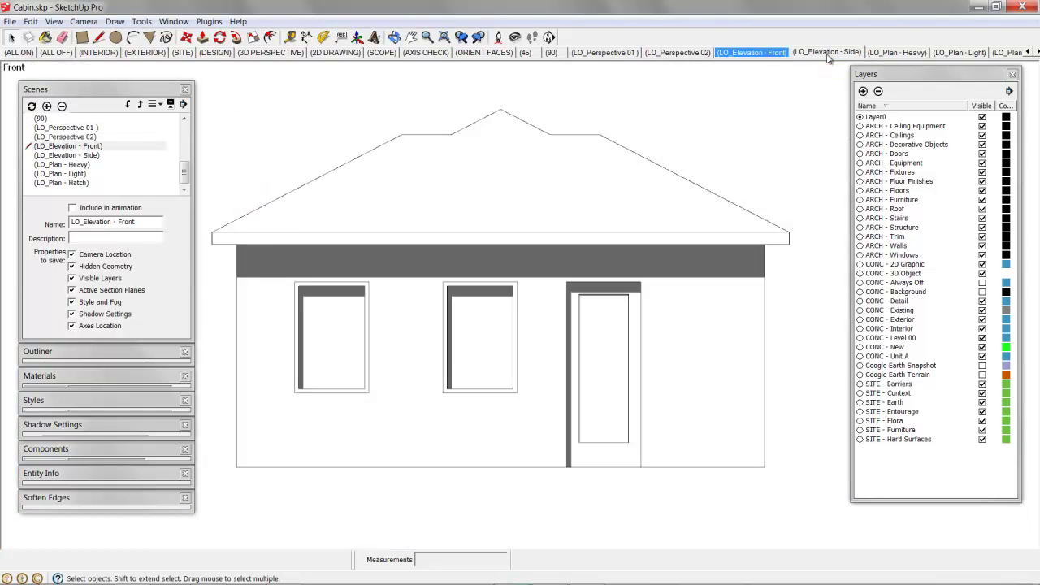
click(826, 53)
click(908, 54)
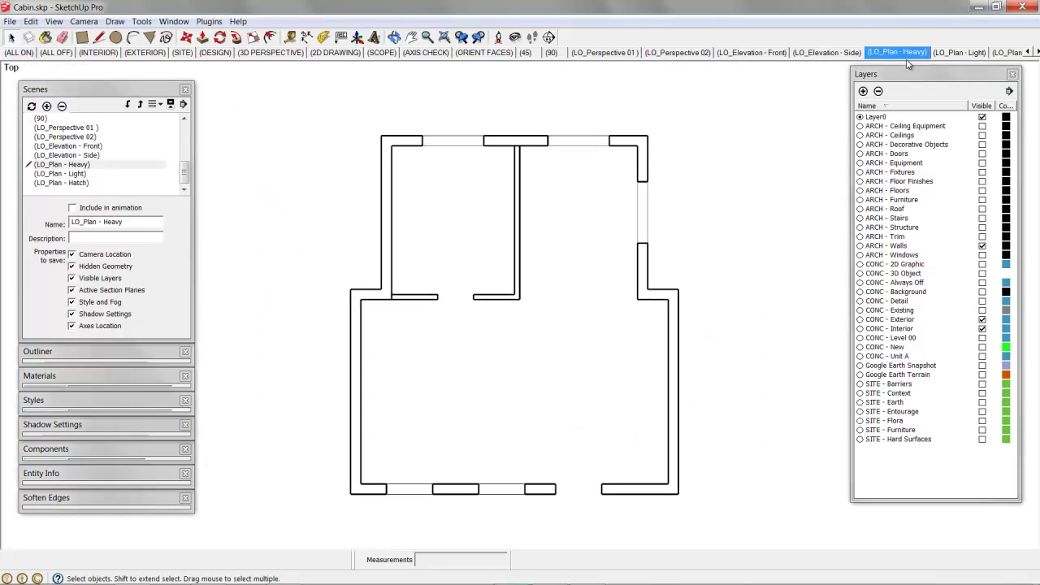
click(960, 53)
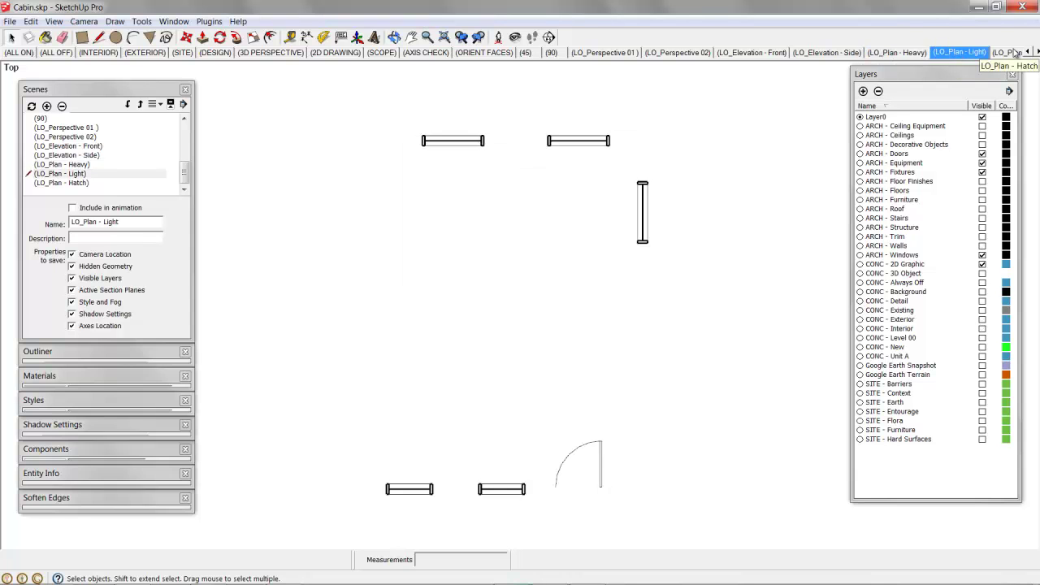
click(1008, 53)
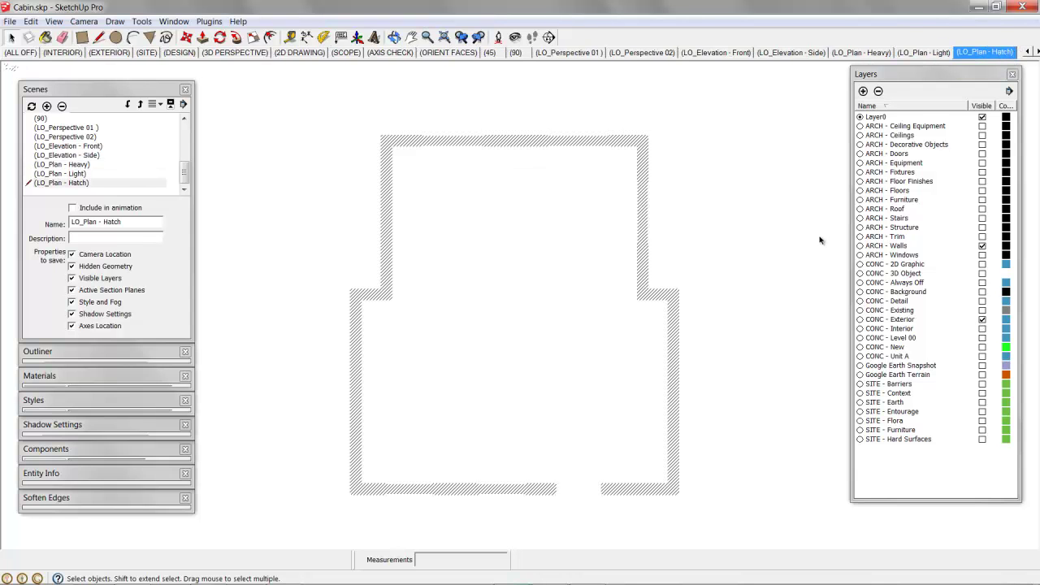
click(1029, 52)
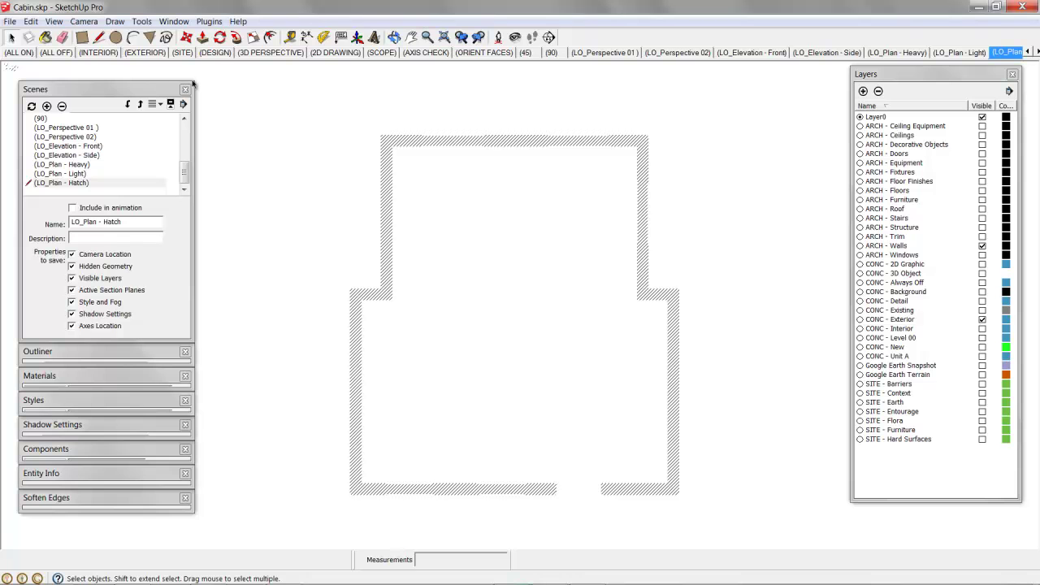
- Apply the DESIGN and ALL ON scenes, and orbit from the plan to a 3D view of the cabin's exterior
click(225, 54)
click(18, 52)
key(o)
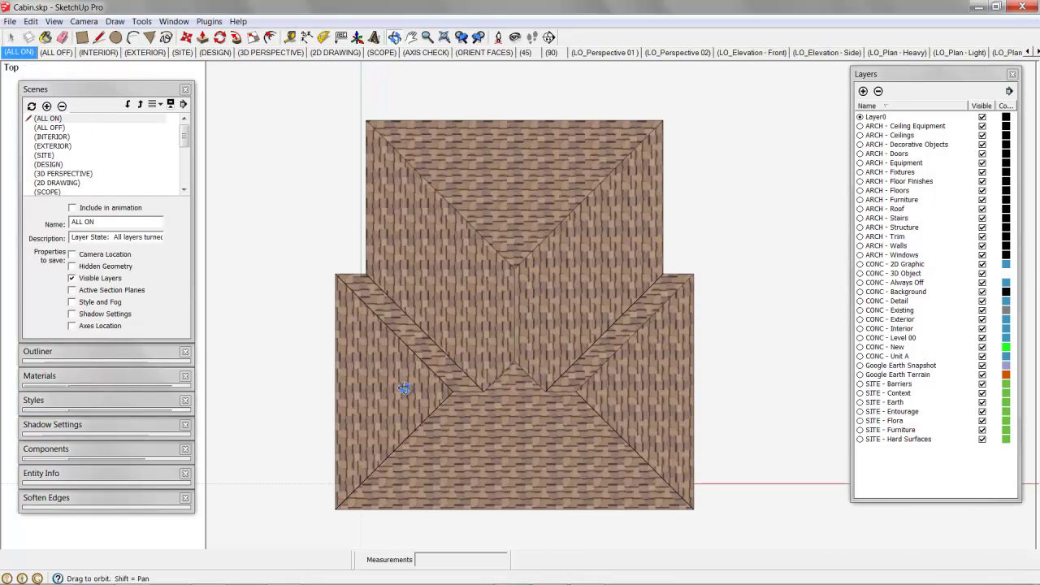
middle_drag(404, 389, 609, 144)
scroll(562, 188, down, 4)
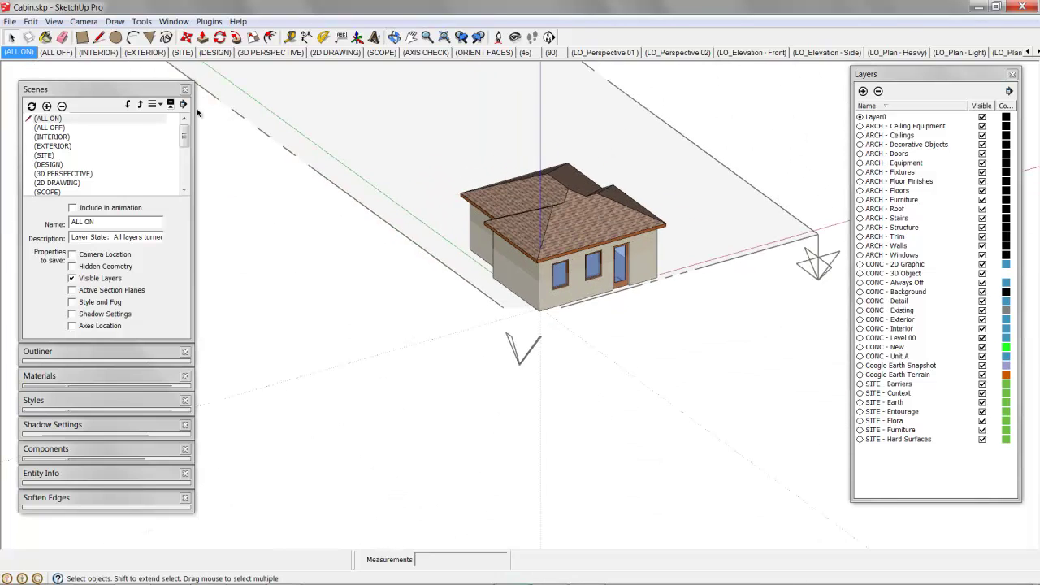
scroll(388, 146, up, 4)
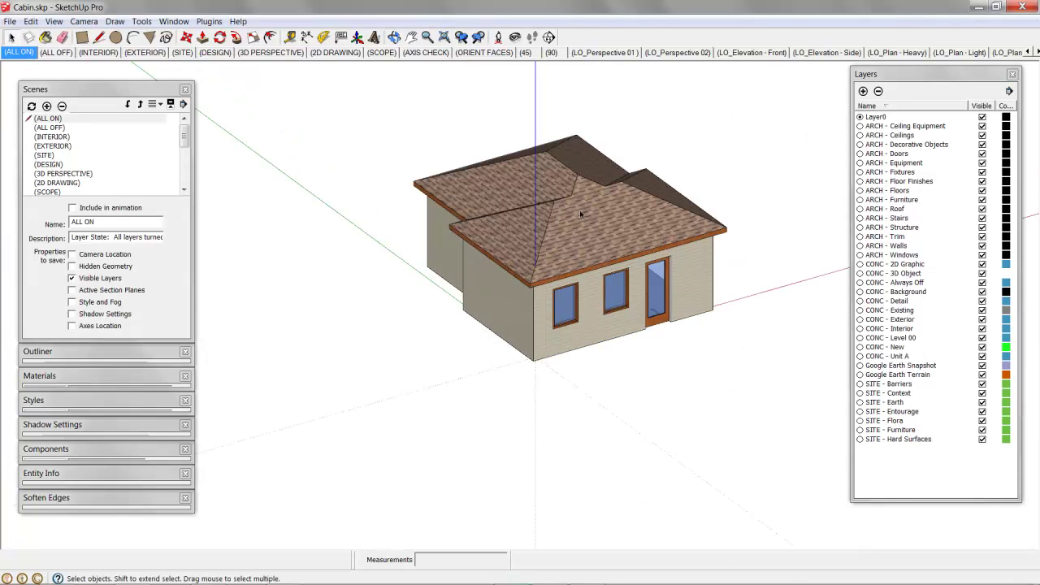
- Switch the camera to perspective projection, frame the whole cabin, and save the model
click(84, 22)
click(235, 77)
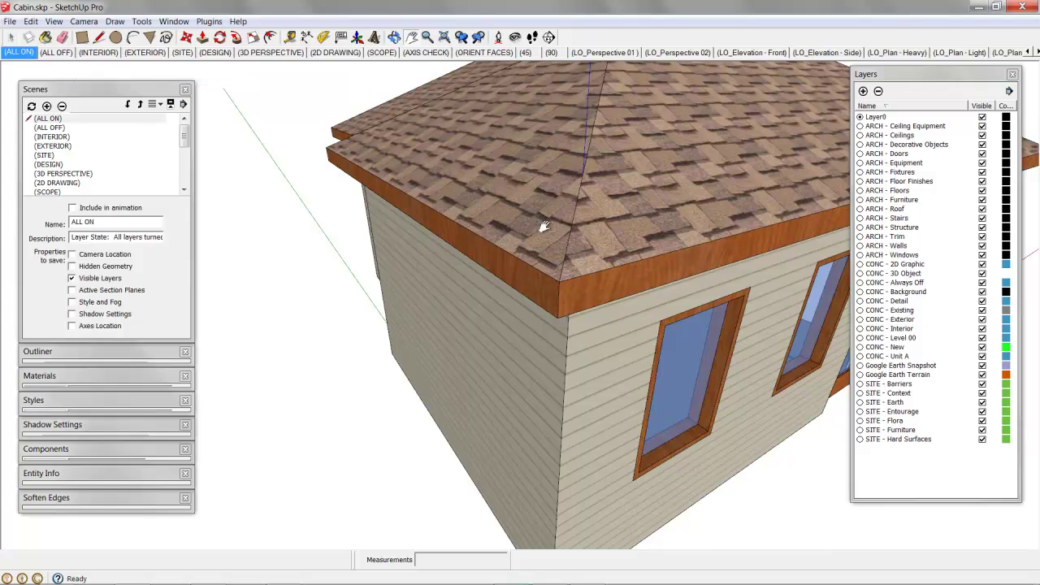
scroll(544, 228, down, 7)
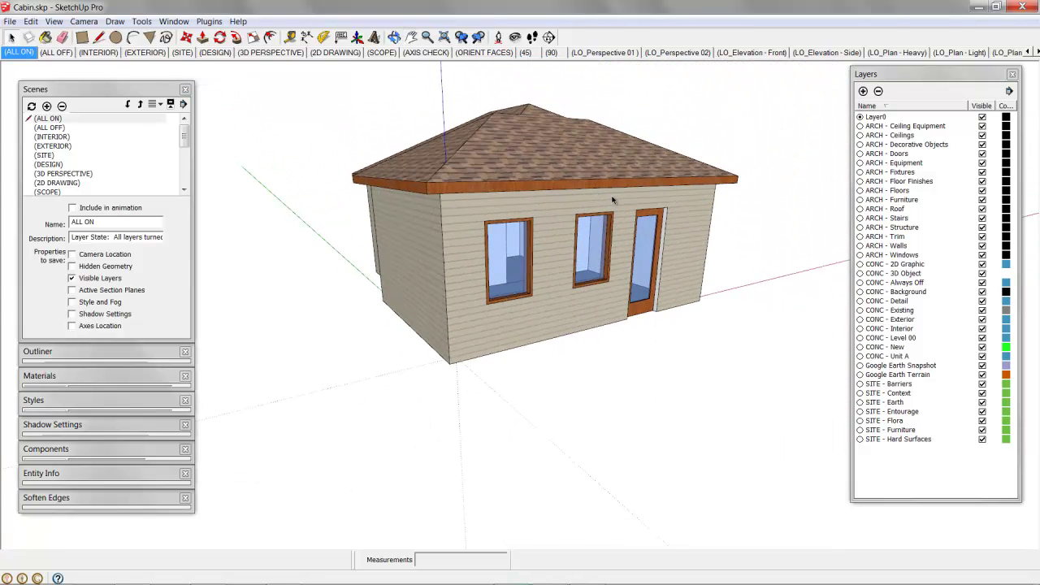
click(10, 23)
click(27, 66)
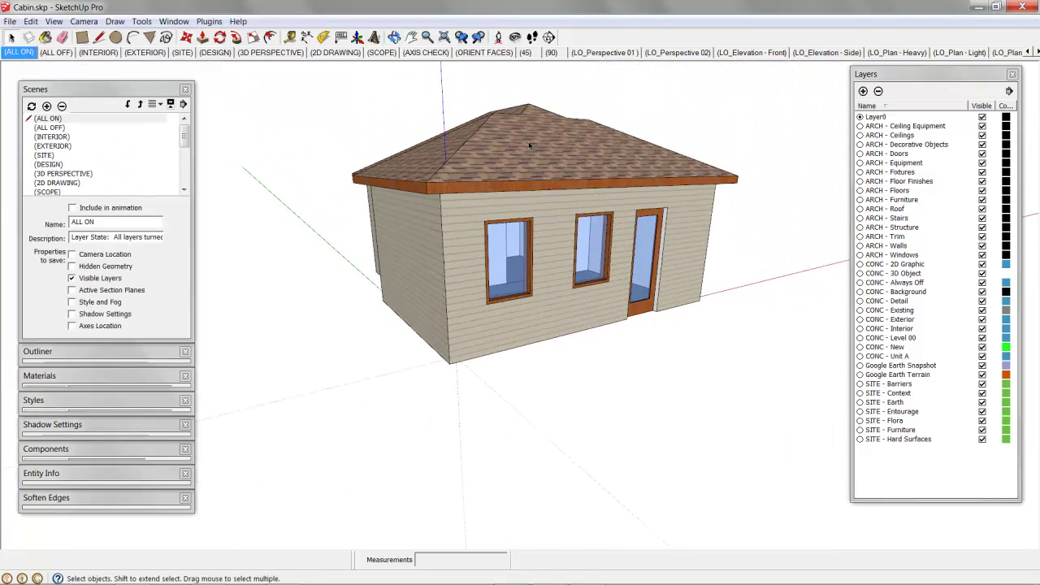